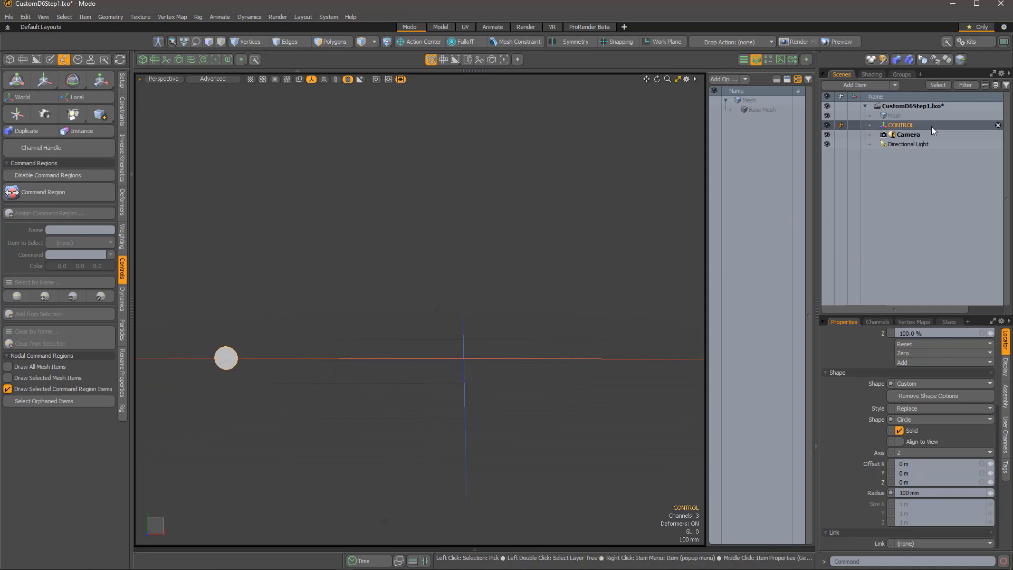
- Add a scalar distance user channel named Pip Radius to the CONTROL locator, with a default value of 0.1
left_click(1005, 434)
left_click(902, 333)
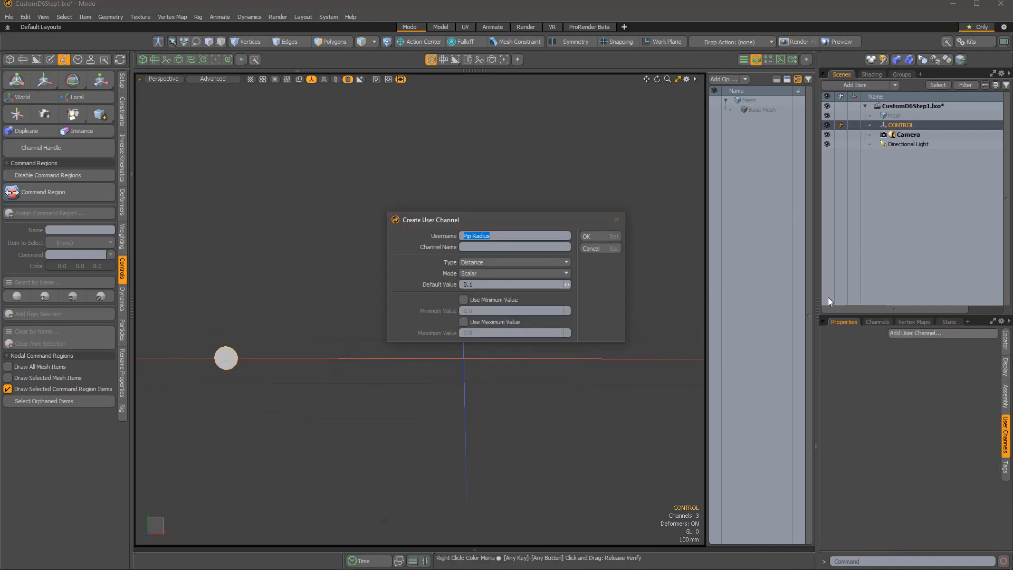
left_click(586, 237)
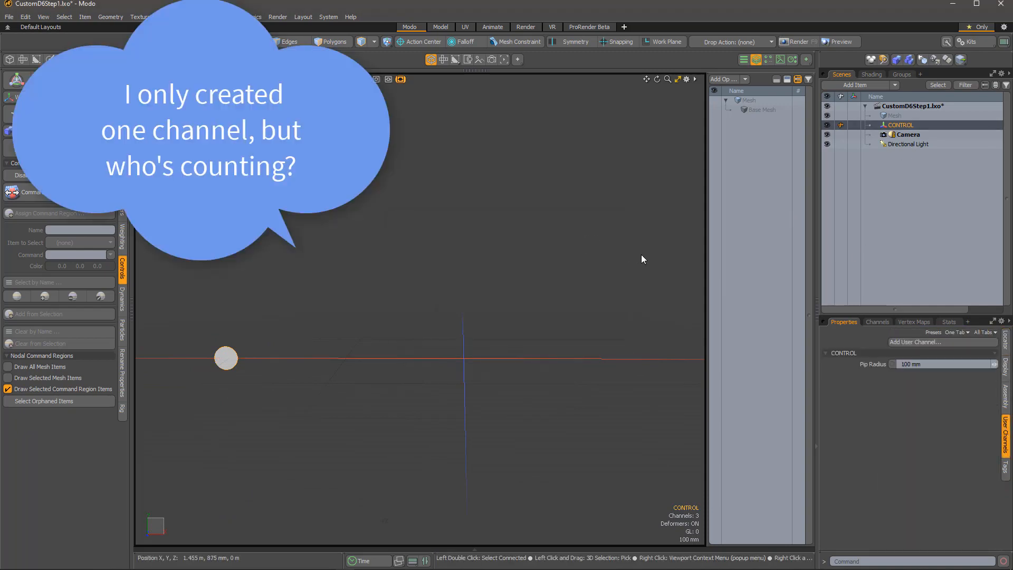
- Assign the item.channelHaul command to the CONTROL locator
left_click(1005, 396)
left_click(990, 442)
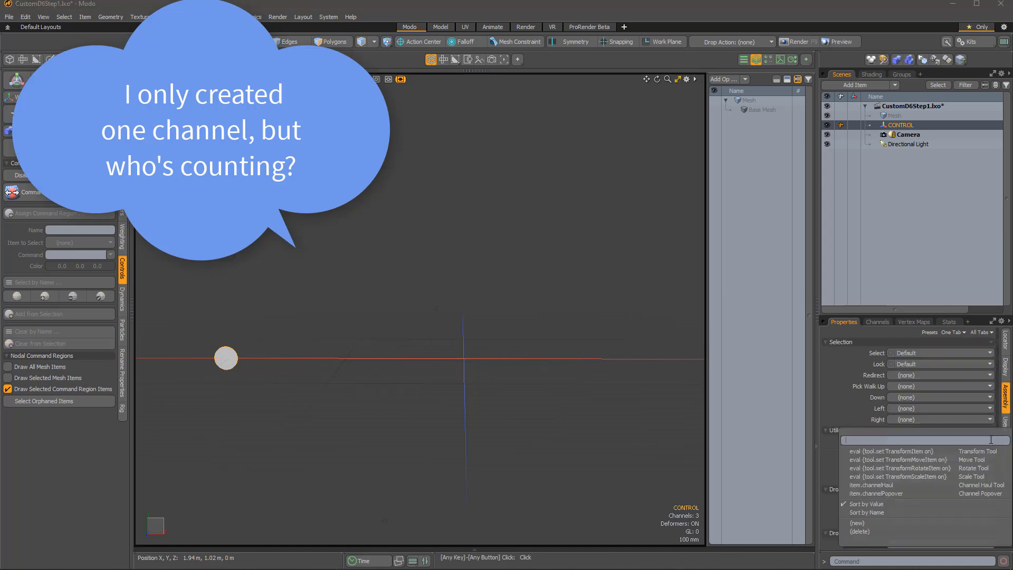
left_click(923, 486)
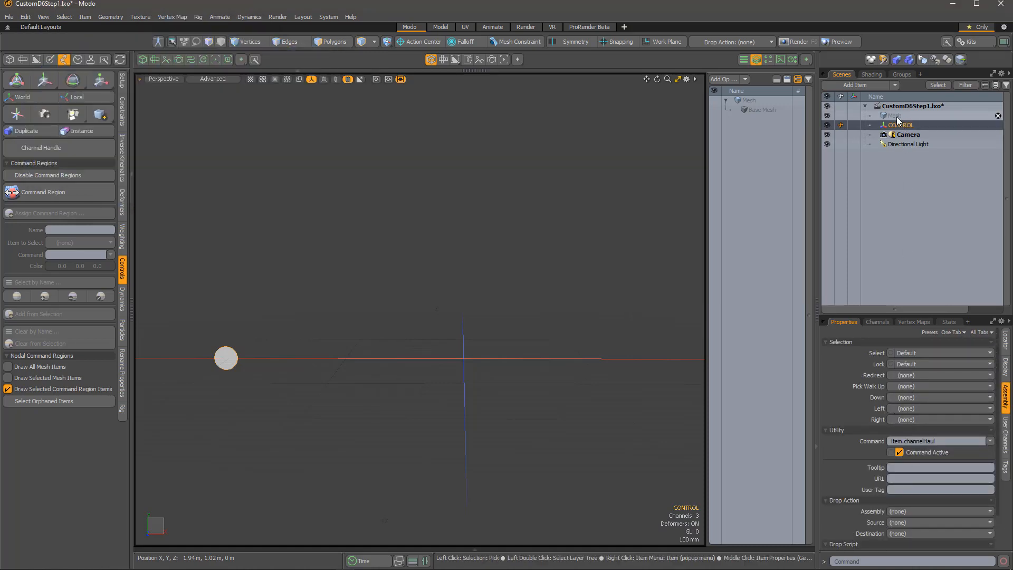
- Rename the empty mesh item as Pip
left_click(897, 116)
right_click(897, 117)
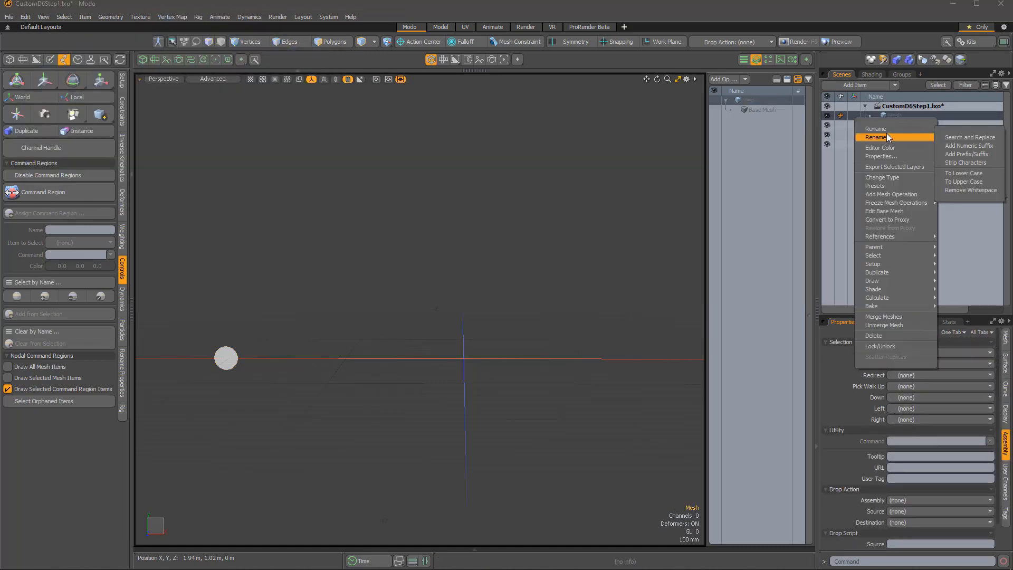
left_click(886, 131)
type("Pip")
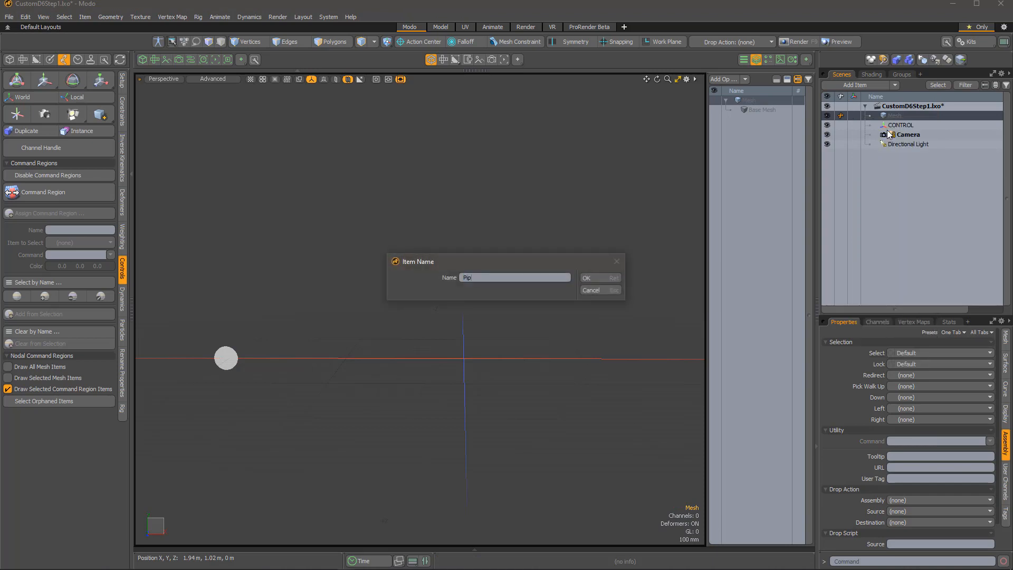
key("Return")
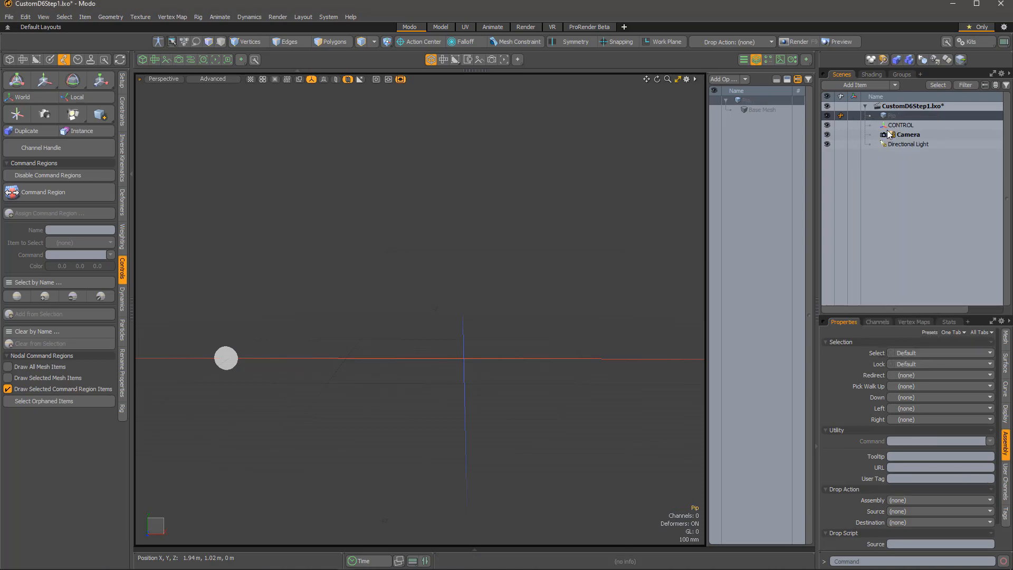
- Add a Circle mesh operation to the Pip mesh and set its radius to 100 mm
left_click(726, 80)
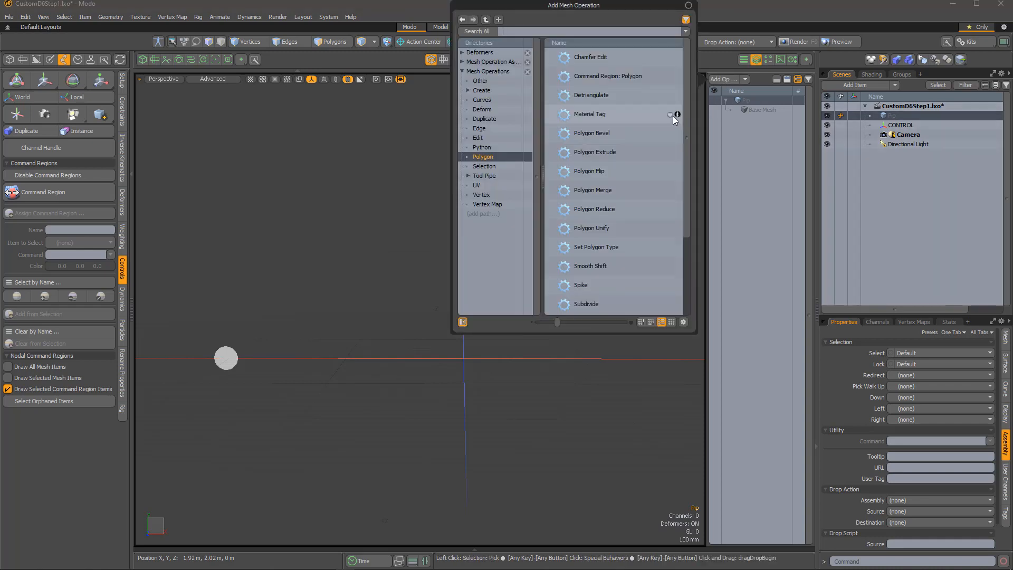
type("circle")
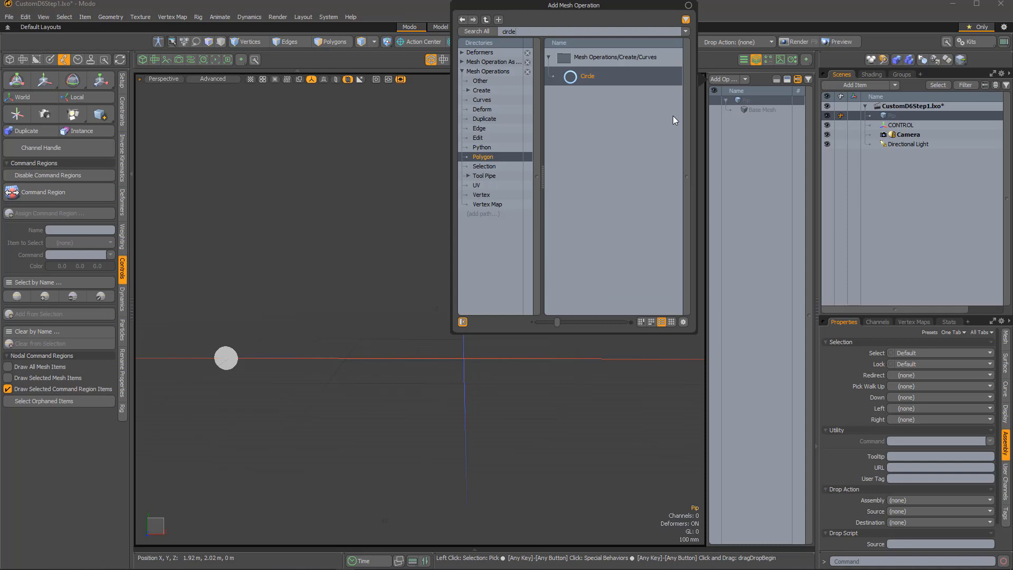
key("Return")
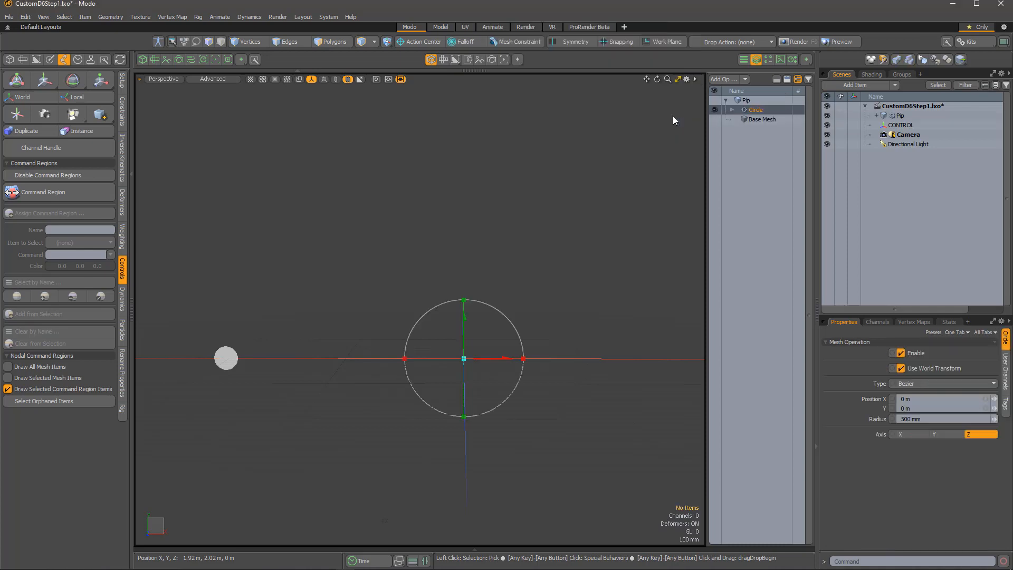
left_click(899, 419)
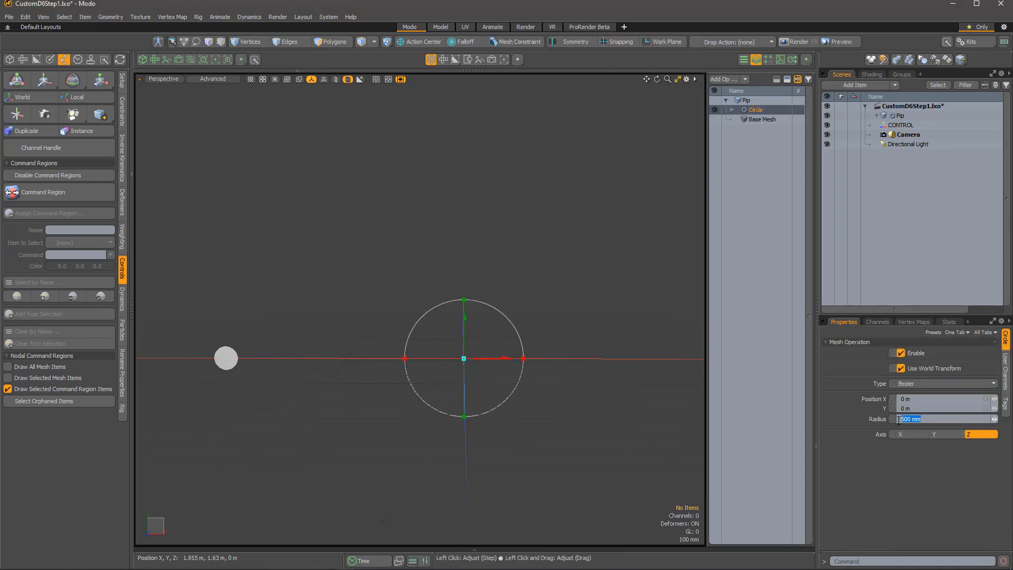
type("1")
key("Return")
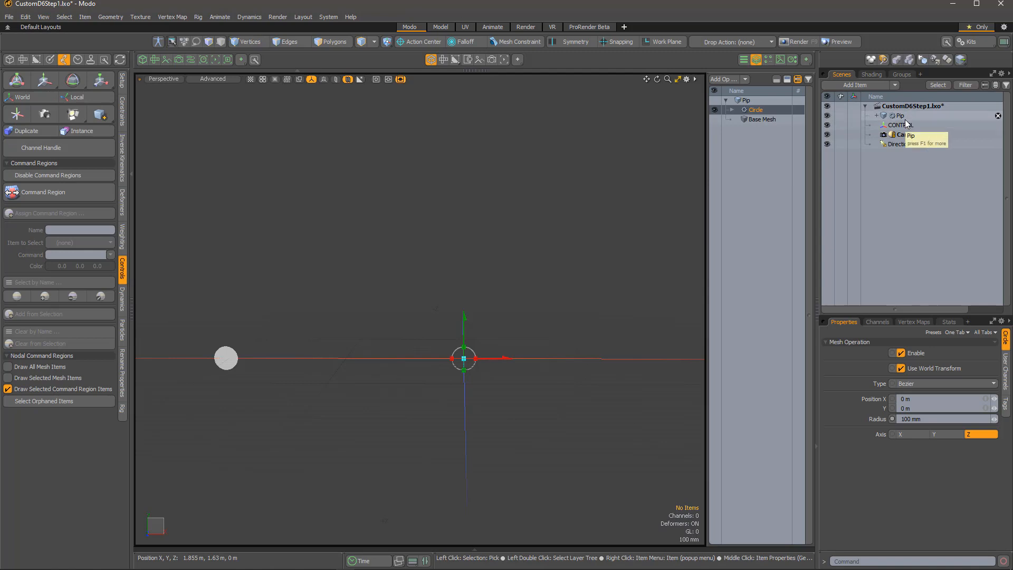
- Add a new mesh item to the scene and name it Pips1
left_click(910, 146)
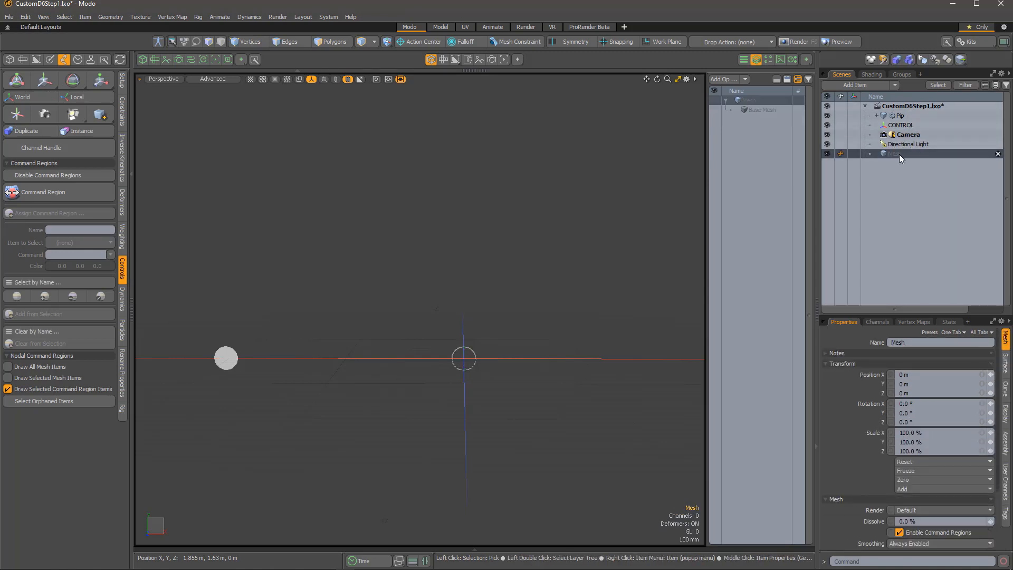
right_click(899, 154)
left_click(893, 166)
type("Pips1")
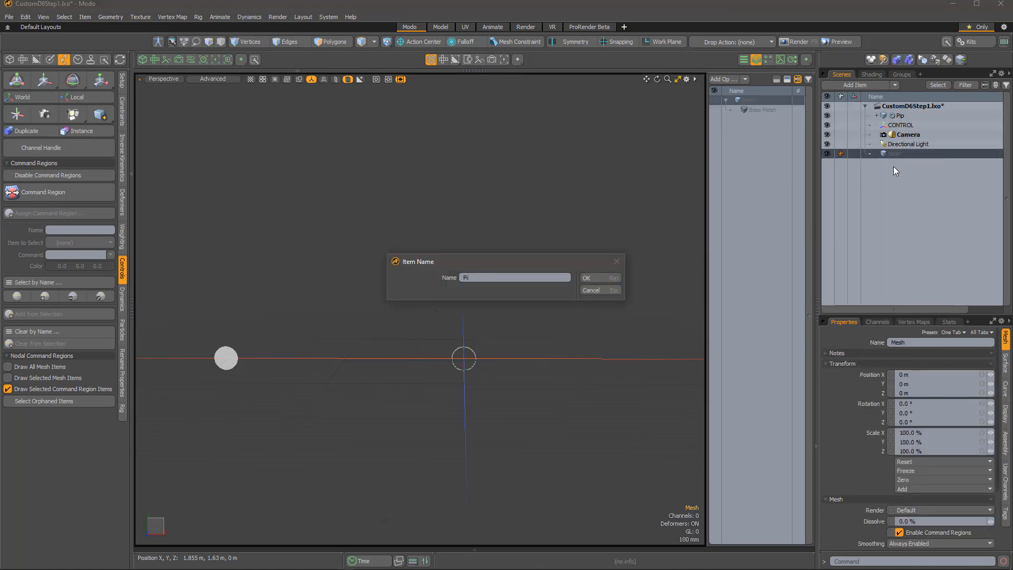
key("Return")
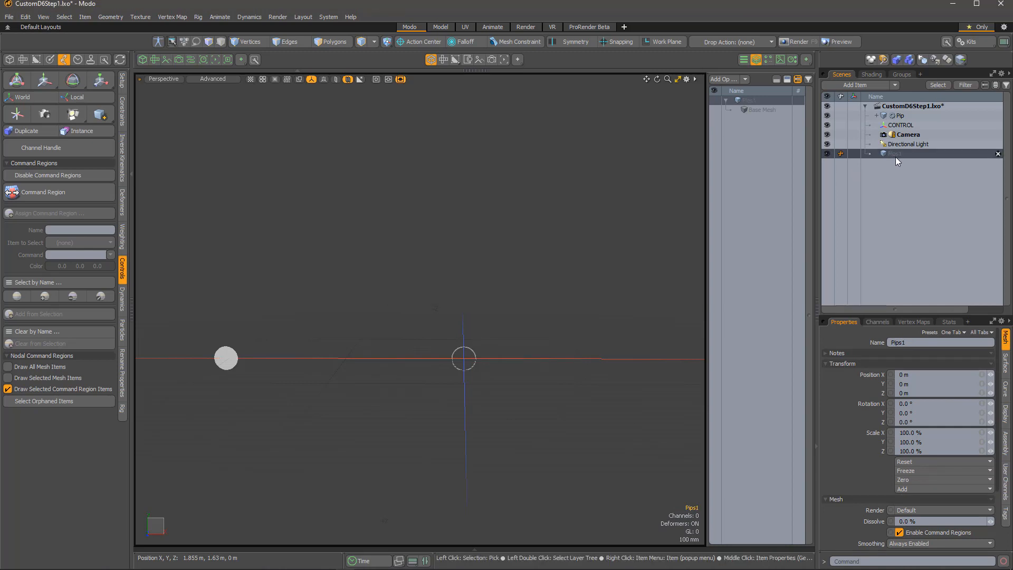
- Add an Array mesh operation to Pips1 and assign the existing Pip mesh as its source
left_click(733, 80)
type("array")
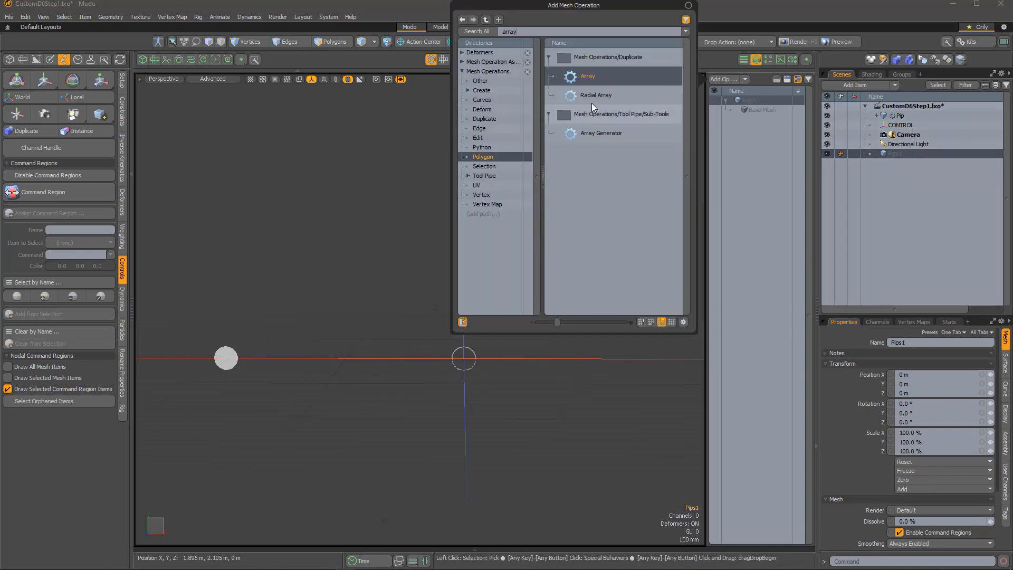
double_click(589, 77)
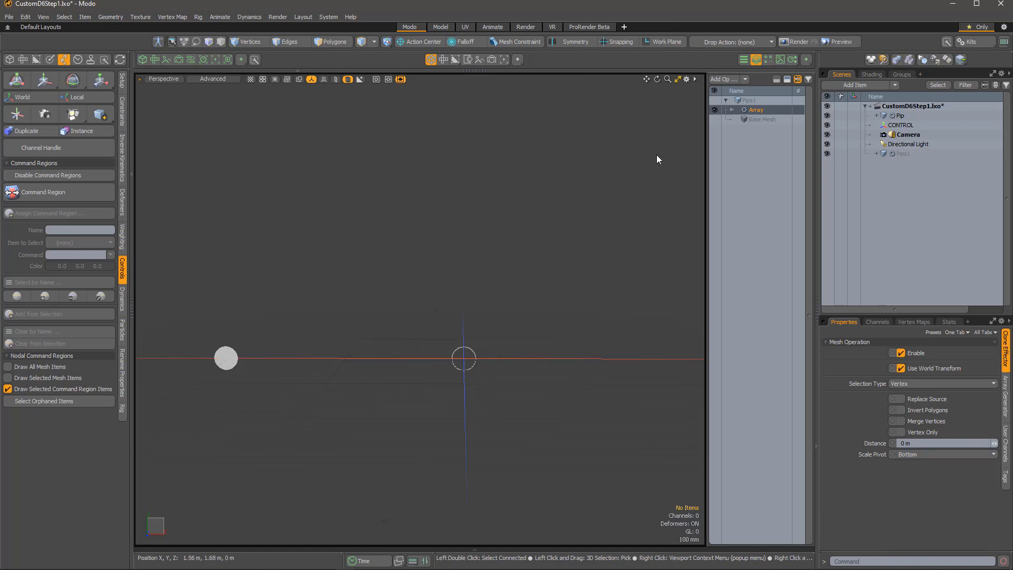
left_click(732, 110)
left_click(738, 128)
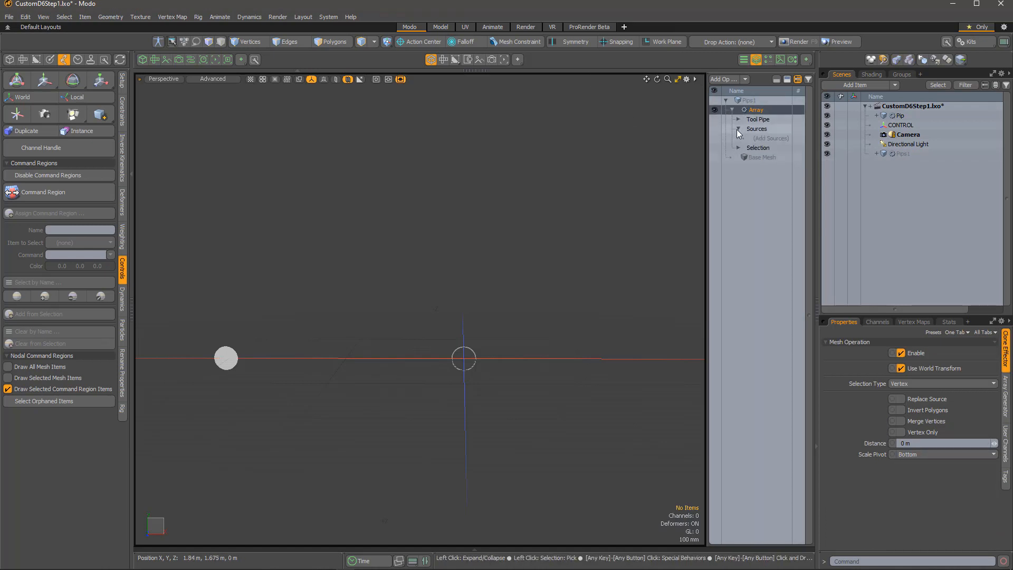
left_click(769, 138)
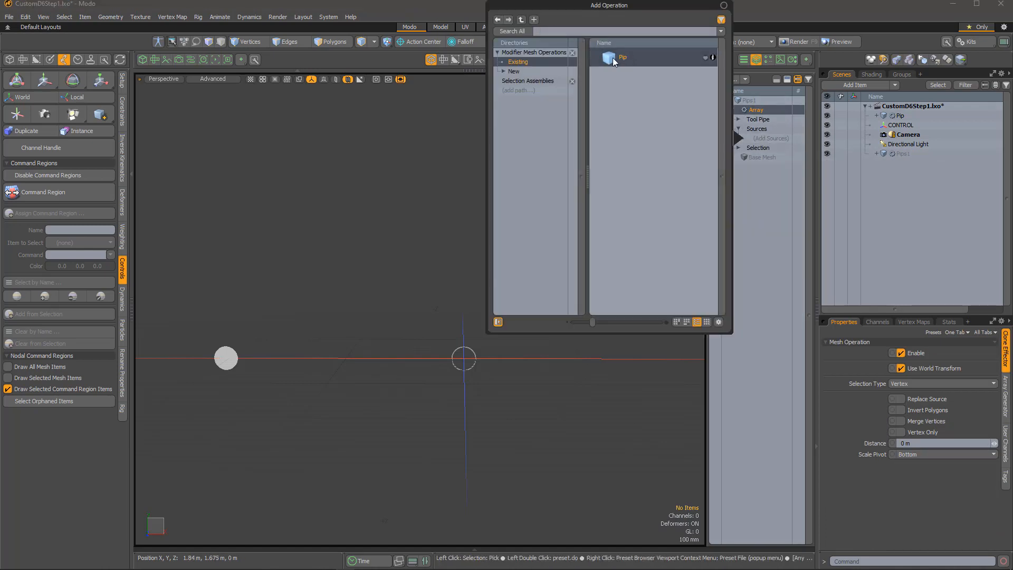
double_click(612, 58)
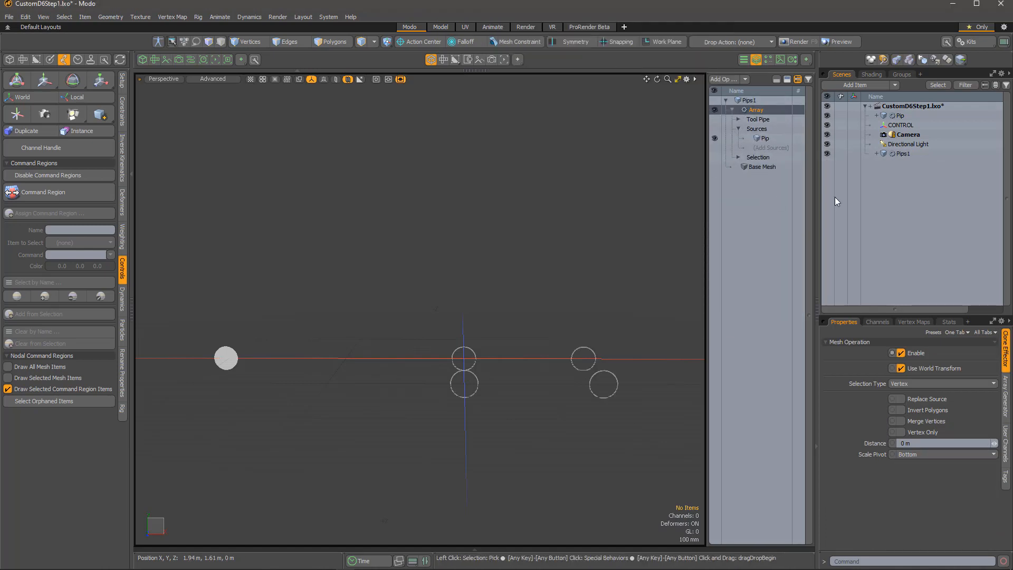
- Set the array generator's count to 3 in X, 3 in Y and 1 in Z, and enable Replace Source on the Array operation
left_click(738, 119)
left_click(773, 129)
left_click(995, 353)
left_click(994, 363)
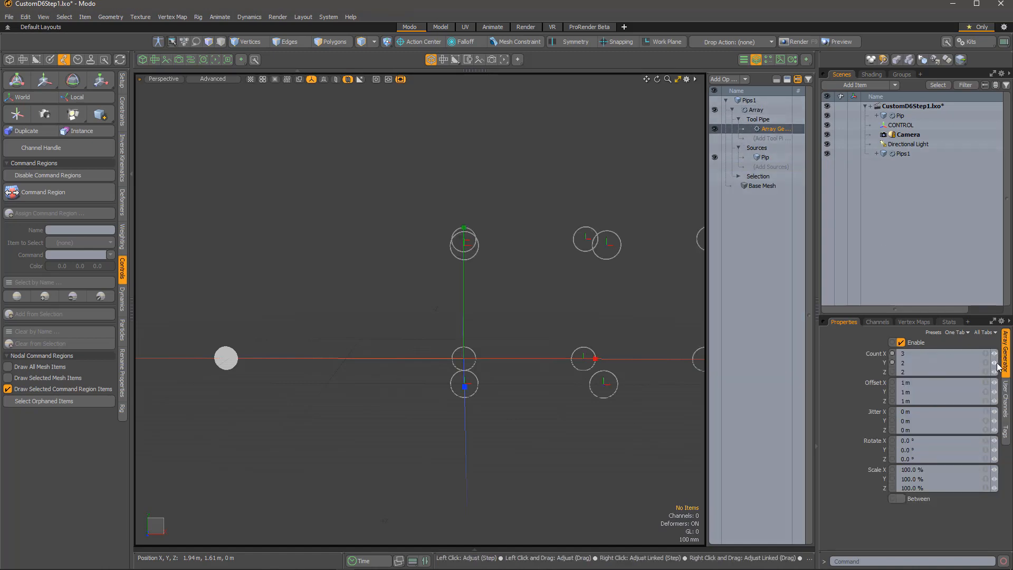
left_click(994, 363)
left_click(994, 372)
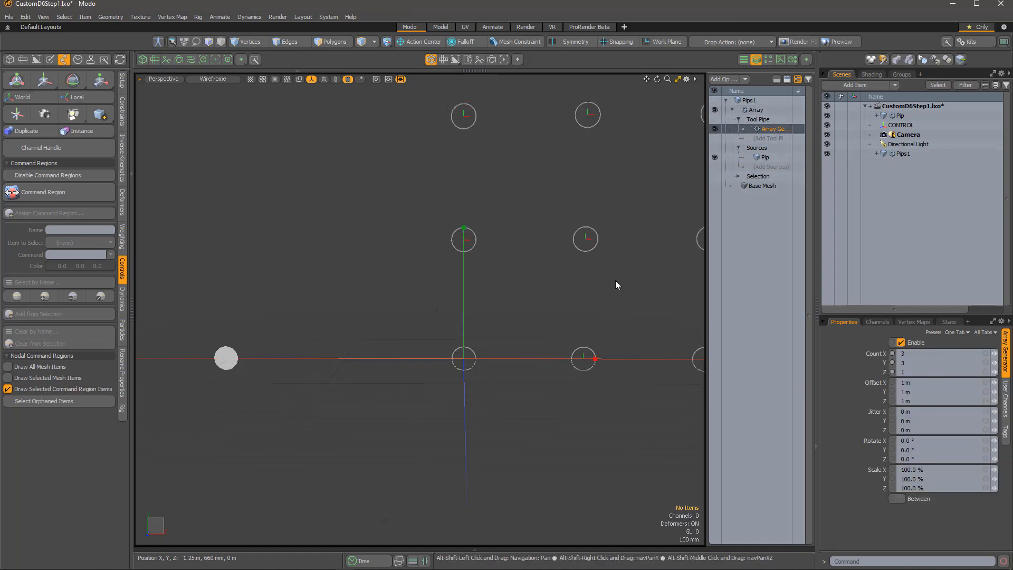
left_click_drag(615, 285, 468, 312, "alt+shift")
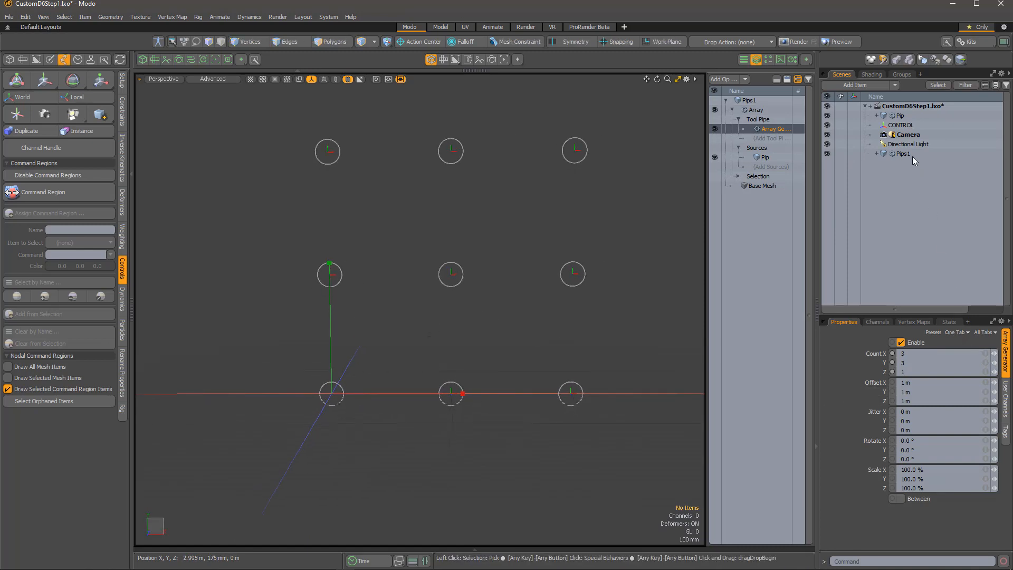
left_click(756, 109)
left_click(901, 399)
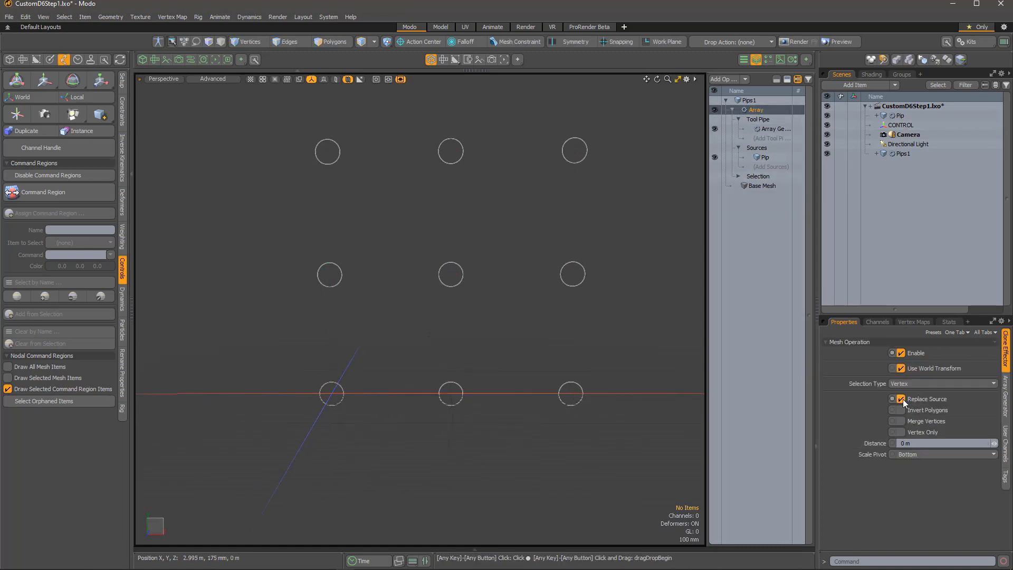
- Place the array generator's Offset X and Offset Y channels in the schematic workspace and drive both with CONTROL's Pip Spacing channel
left_click(1005, 395)
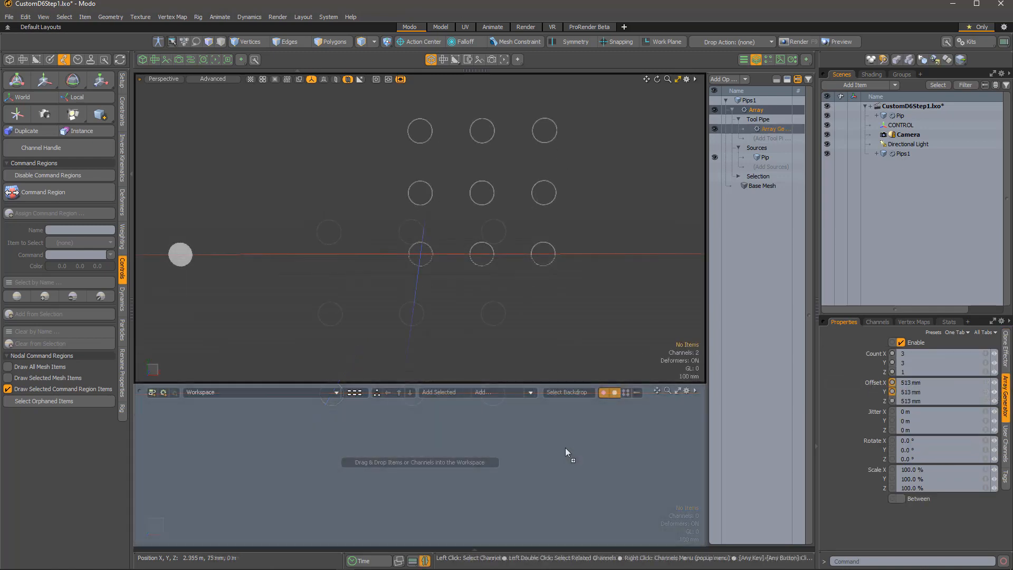
left_click_drag(773, 129, 470, 452)
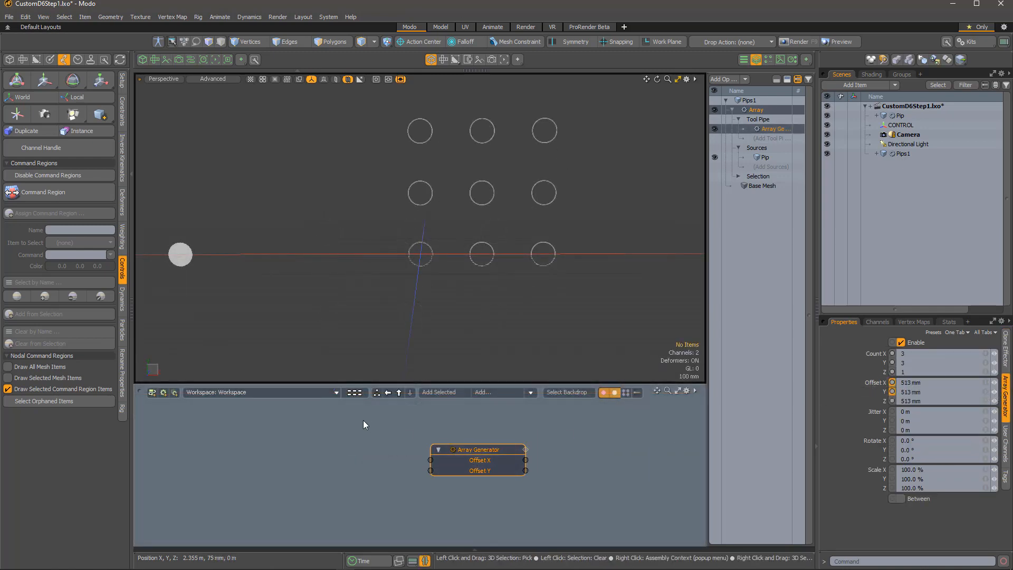
left_click(909, 125)
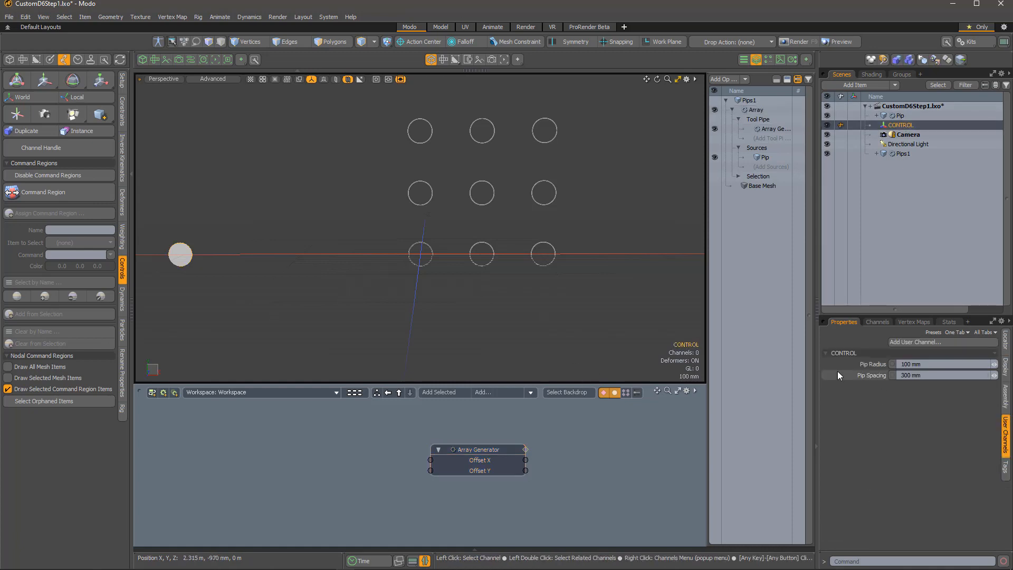
left_click_drag(836, 376, 430, 460)
left_click_drag(346, 460, 430, 471)
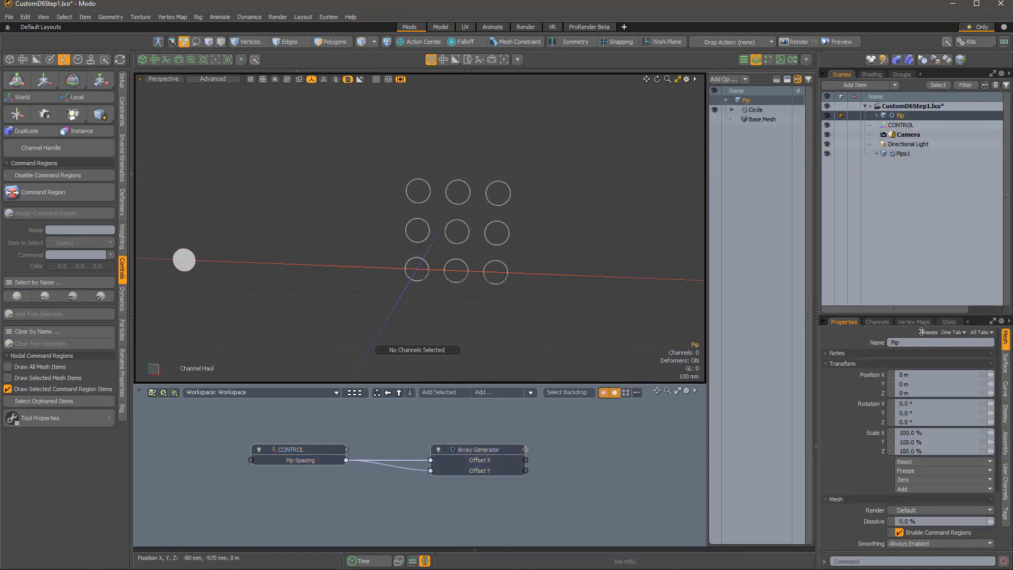
- Add Pip's Circle operation to the schematic, expose Pip Radius on the CONTROL node and link it to the circle's Radius
left_click(759, 110)
left_click_drag(759, 110, 468, 503)
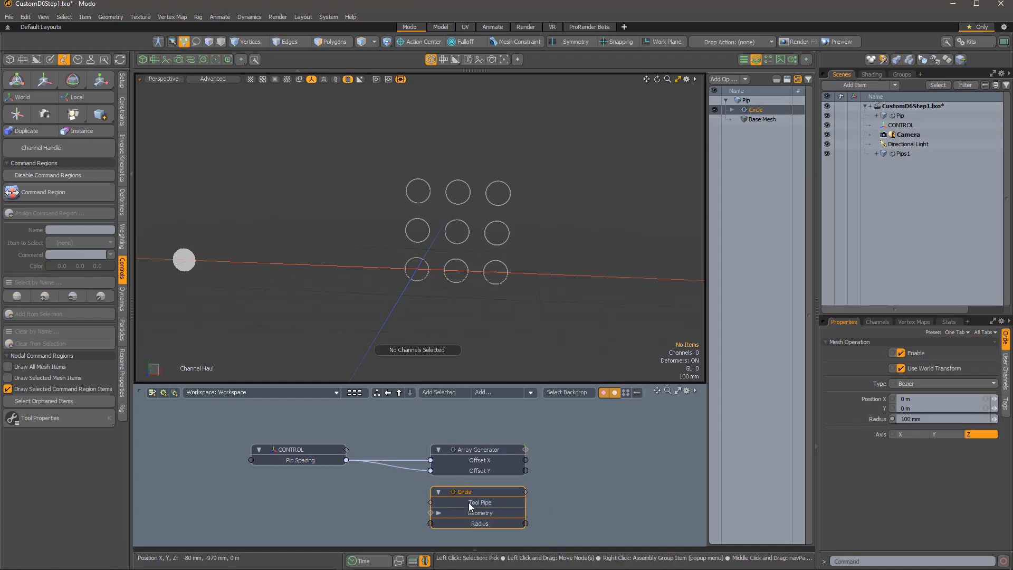
right_click(300, 448)
mouse_move(315, 416)
left_click(378, 557)
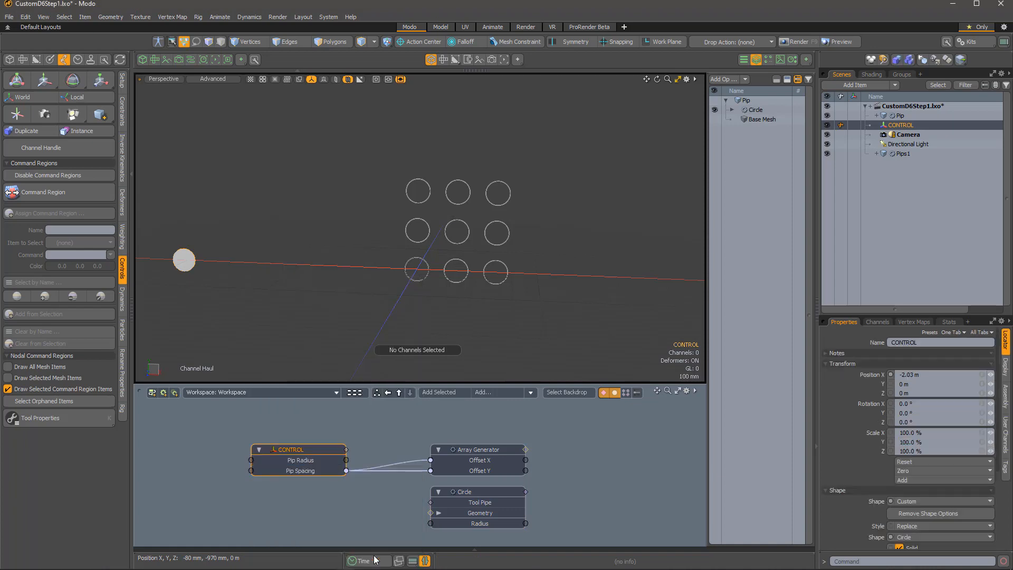
left_click_drag(346, 460, 430, 524)
- Rearrange the schematic nodes so that Circle sits above Array Generator, to the right of CONTROL
left_click_drag(482, 492, 492, 410)
left_click_drag(485, 445, 482, 477)
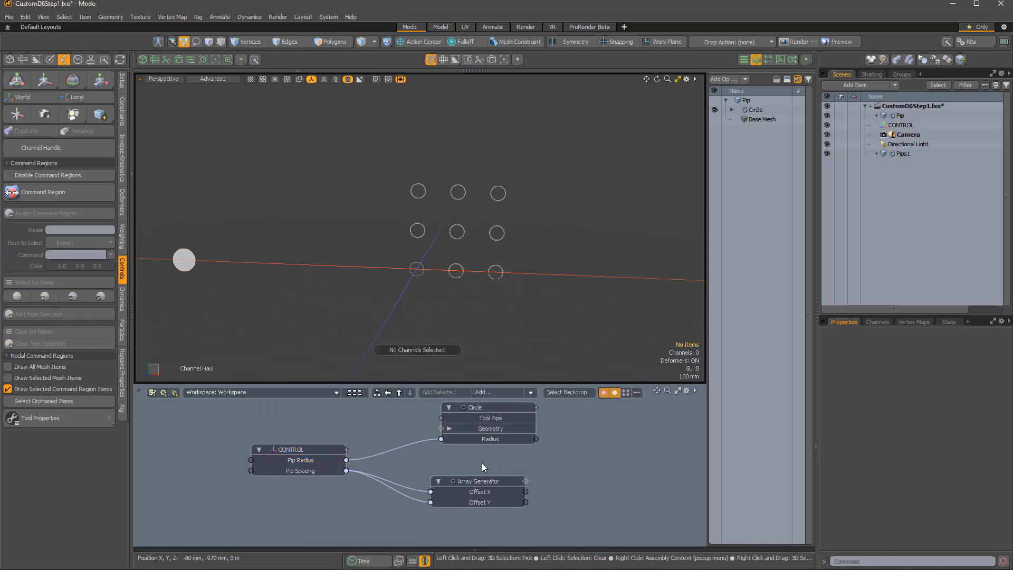
left_click_drag(492, 416, 482, 426)
- Increase the Pip Radius and Pip Spacing of the CONTROL locator interactively with Channel Haul
left_click(189, 263)
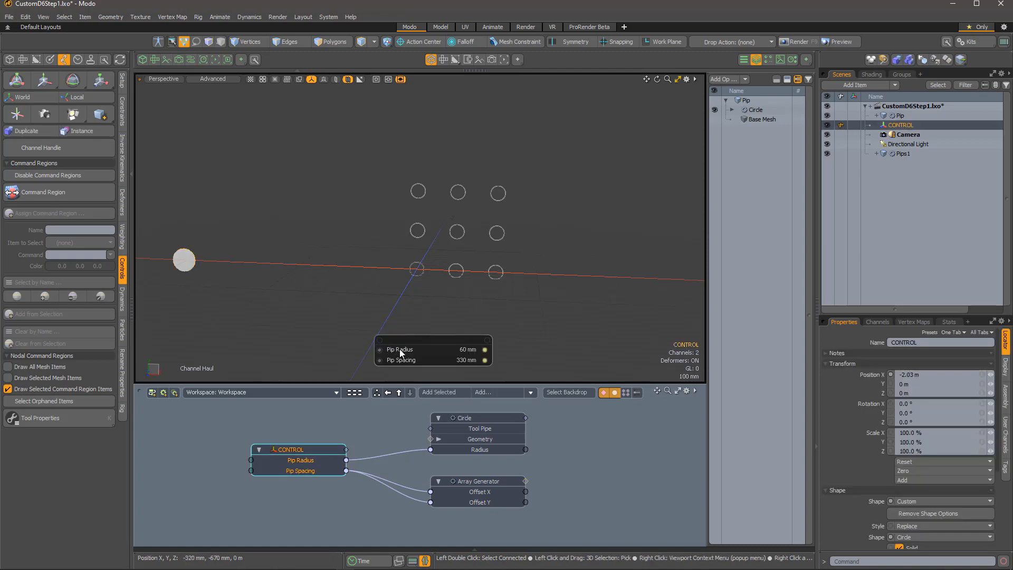
left_click_drag(401, 351, 414, 351)
mouse_move(401, 361)
left_mouse_down()
mouse_move(441, 362)
mouse_move(409, 362)
left_mouse_up()
left_click(388, 419)
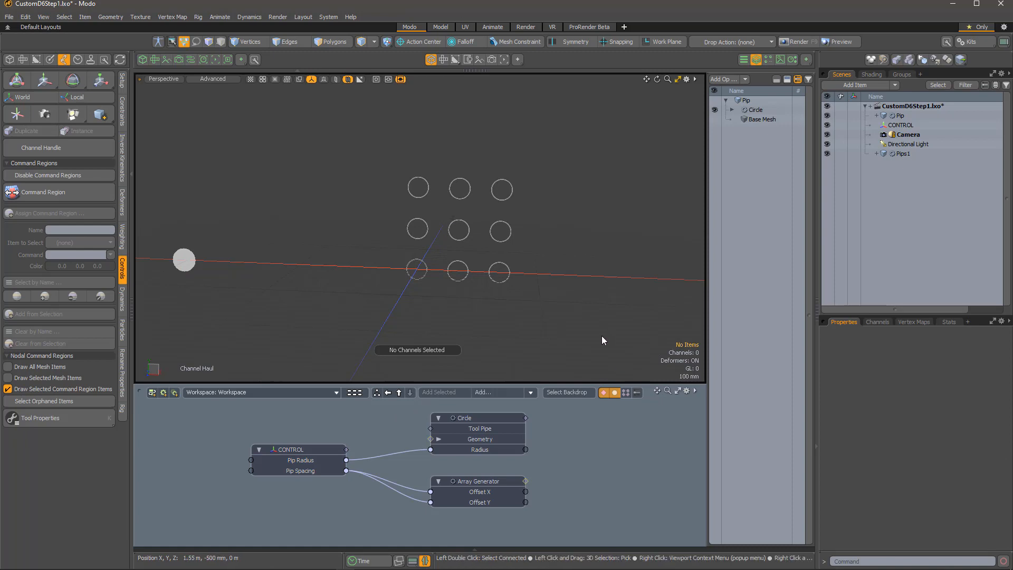
key("space")
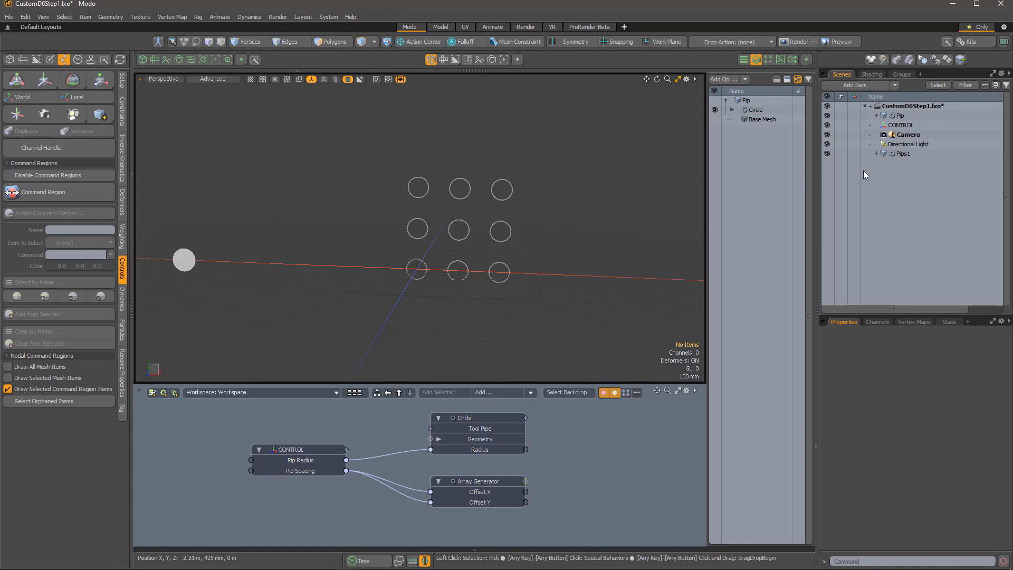
- Add a new empty mesh item to the scene and rename it Pips2
left_click(901, 154)
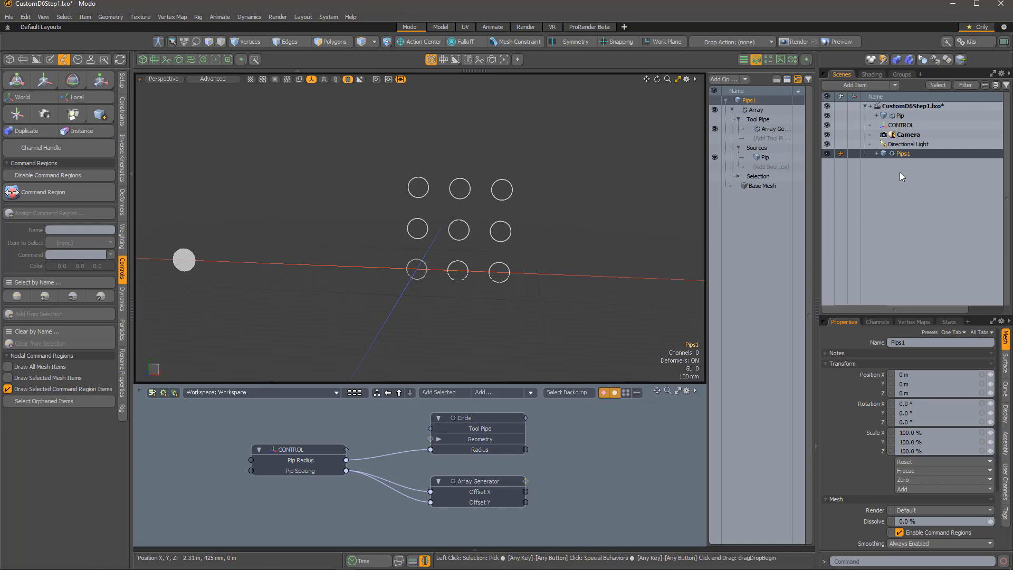
right_click(898, 156)
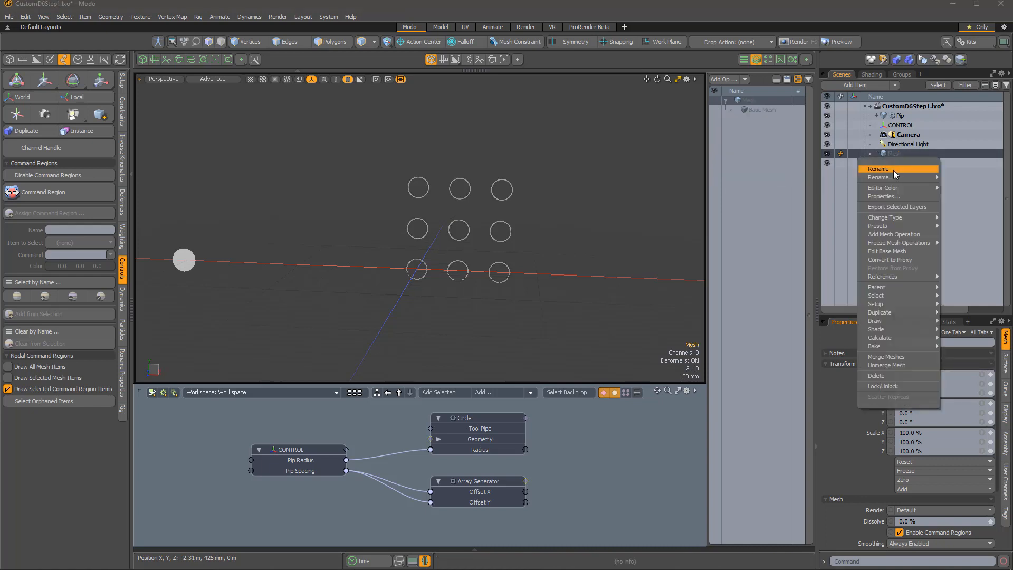
left_click(894, 170)
type("Pips22")
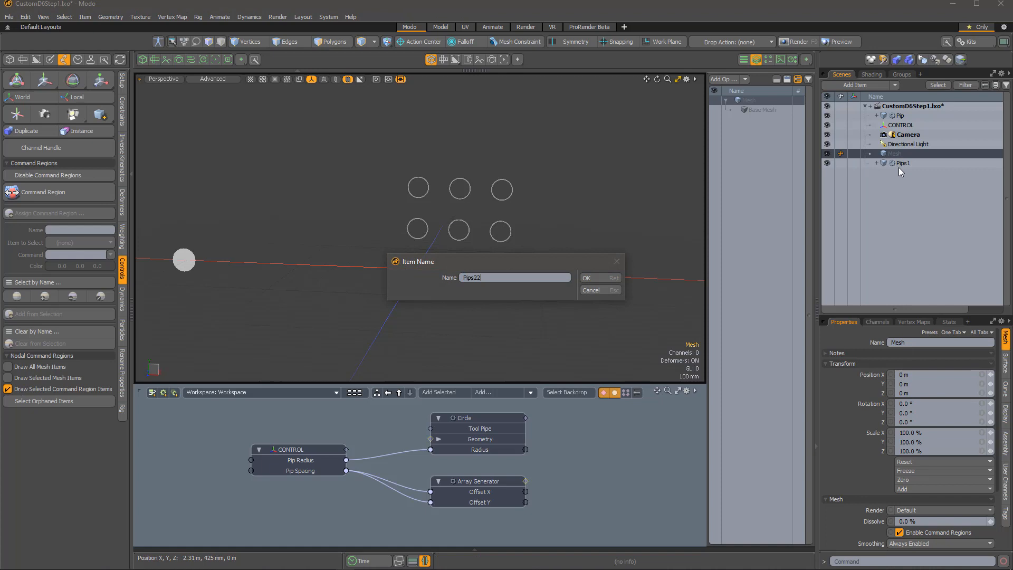
key("BackSpace")
key("Return")
- Duplicate the empty Pips2 mesh four times
right_click(895, 157)
left_click(900, 181)
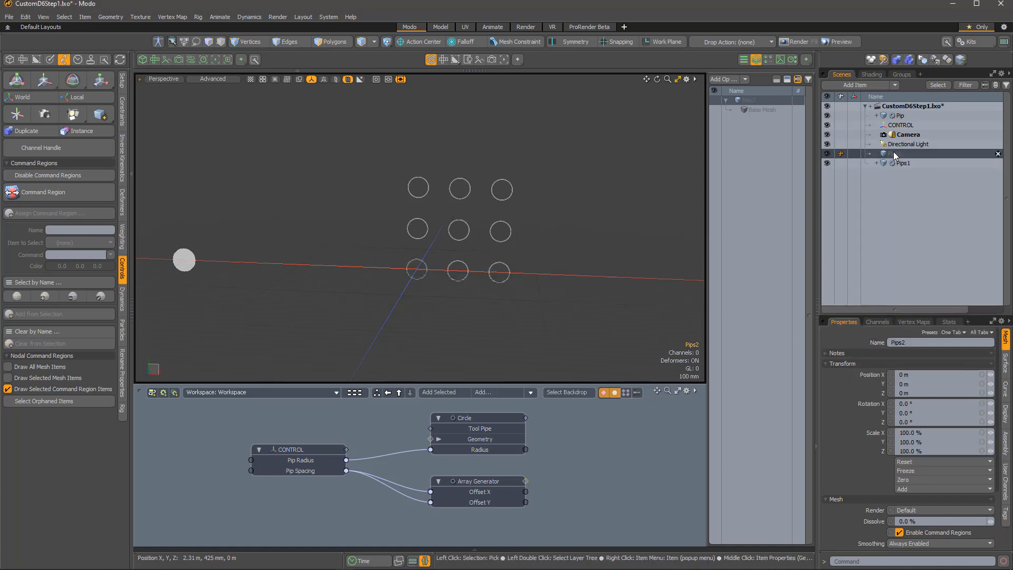
right_click(897, 156)
left_click(903, 181)
right_click(907, 167)
left_click(909, 191)
right_click(934, 271)
left_click(929, 276)
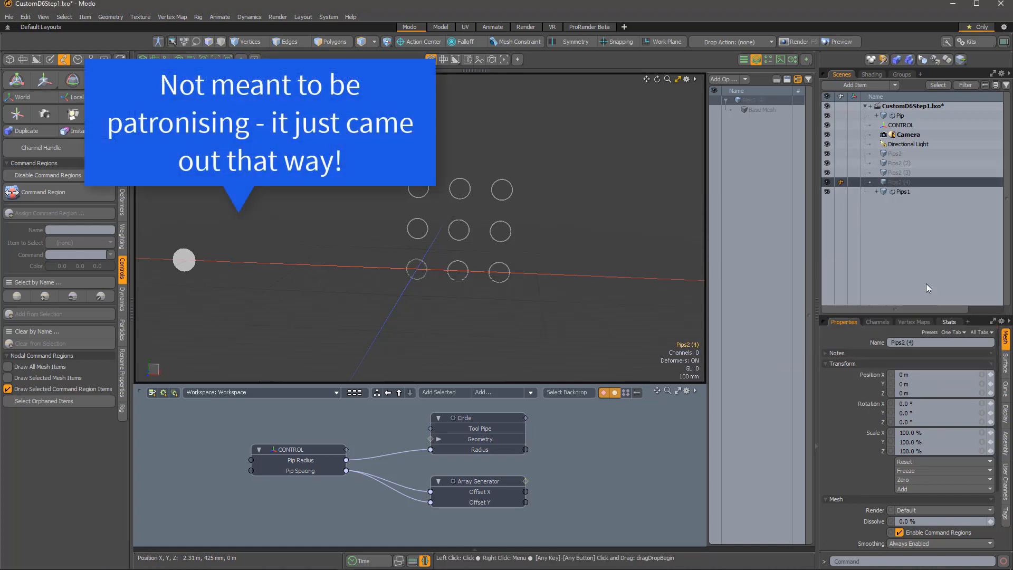
right_click(898, 183)
left_click(900, 206)
- Rename the duplicate mesh Pips2 (2) as Pips3
double_click(904, 153)
double_click(902, 164)
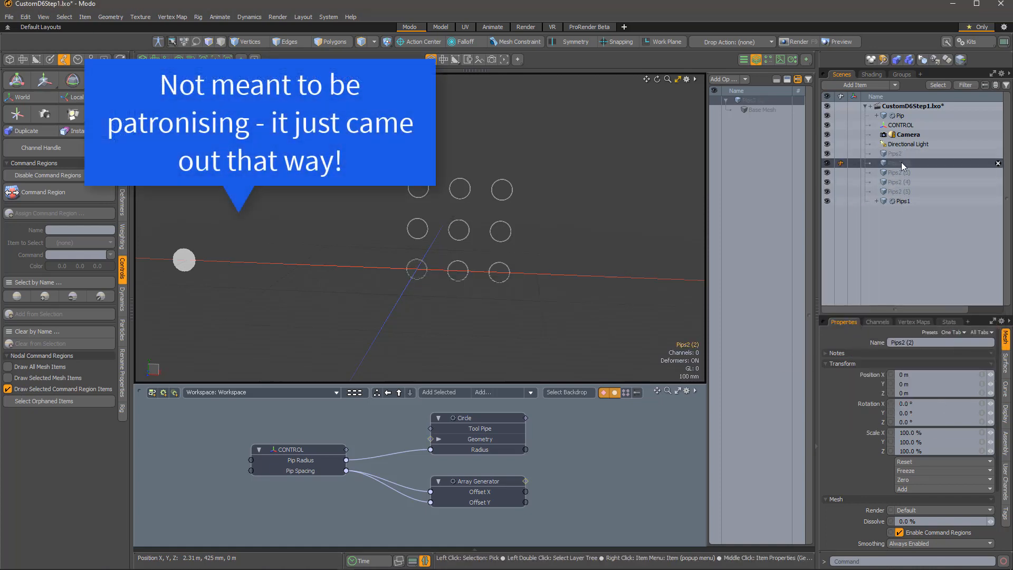
key("BackSpace")
key("BackSpace")
key("BackSpace")
key("BackSpace")
key("BackSpace")
type("3")
key("Return")
- Rename the duplicate mesh Pips2 (3) as Pips4
double_click(920, 172)
key("BackSpace")
key("BackSpace")
key("BackSpace")
key("BackSpace")
type("4")
key("Return")
double_click(920, 172)
key("BackSpace")
key("BackSpace")
key("4")
key("Return")
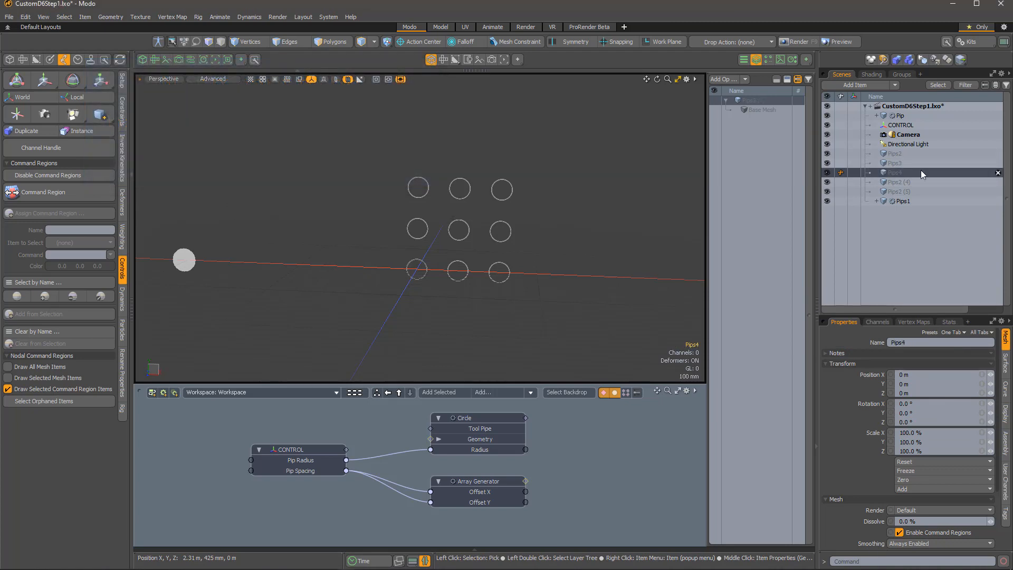
- Rename the duplicate mesh Pips2 (4) as Pips5
double_click(920, 181)
key("BackSpace")
key("BackSpace")
key("BackSpace")
key("BackSpace")
key("BackSpace")
type("5")
key("Return")
- Rename the last duplicate mesh as Pips6 and move Pips1 above Pips2 in the item list
double_click(921, 190)
key("BackSpace")
key("BackSpace")
key("BackSpace")
key("BackSpace")
key("BackSpace")
type("6")
key("Return")
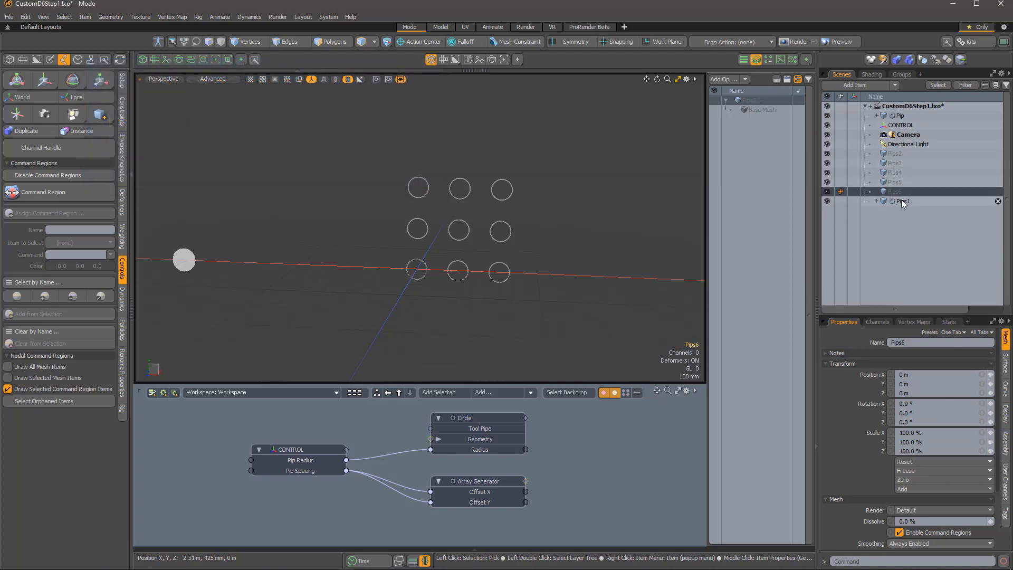
left_click(901, 201)
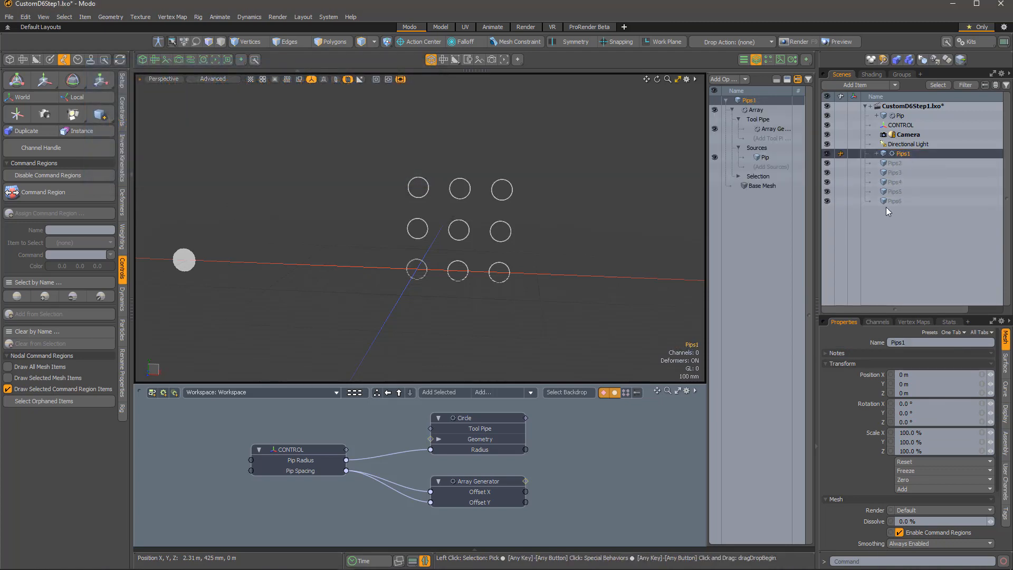
- List all of the scene's mesh operations and add Pips2 to the Array operation's Geometry
left_click(797, 78)
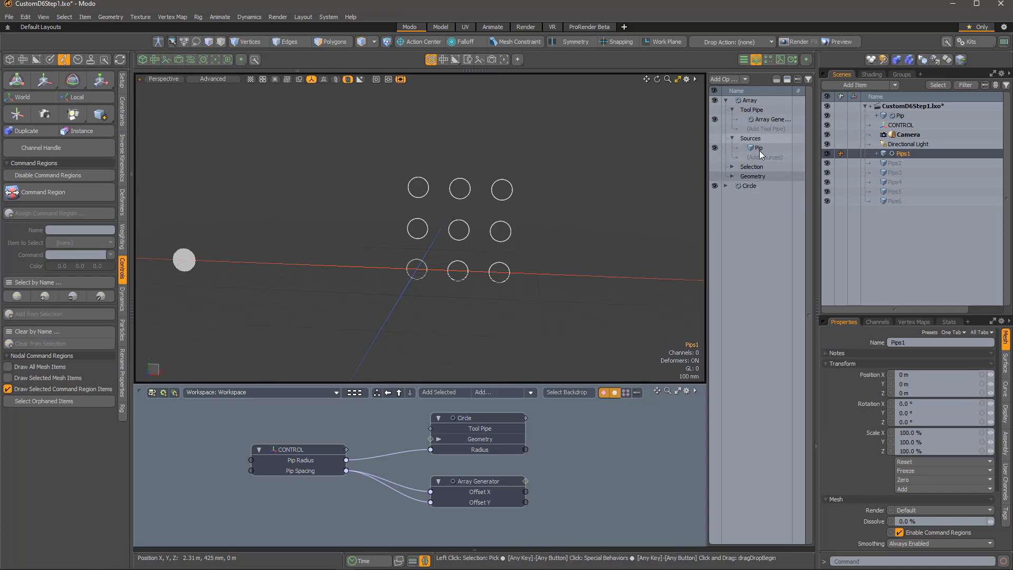
left_click(731, 176)
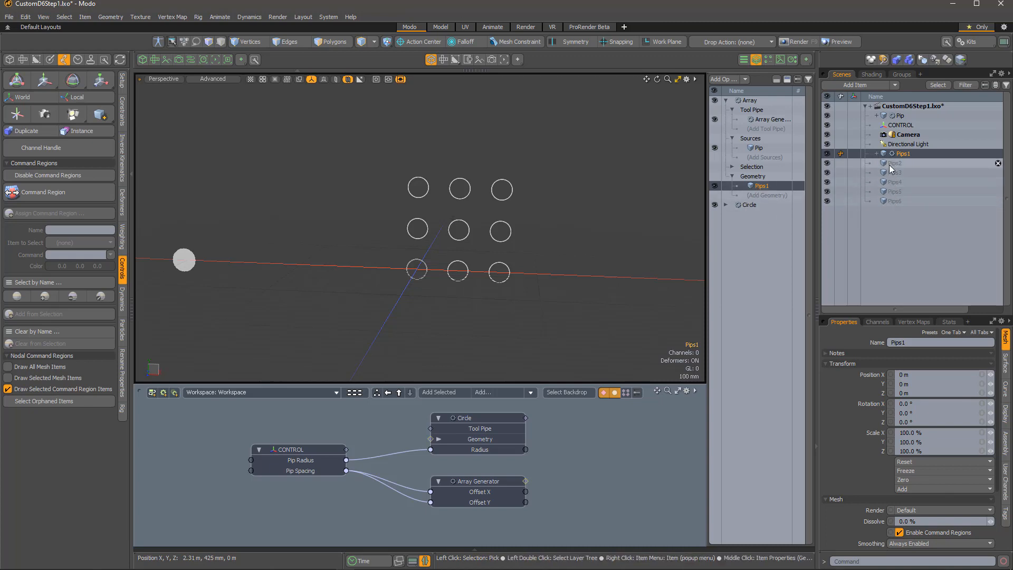
left_click(763, 195)
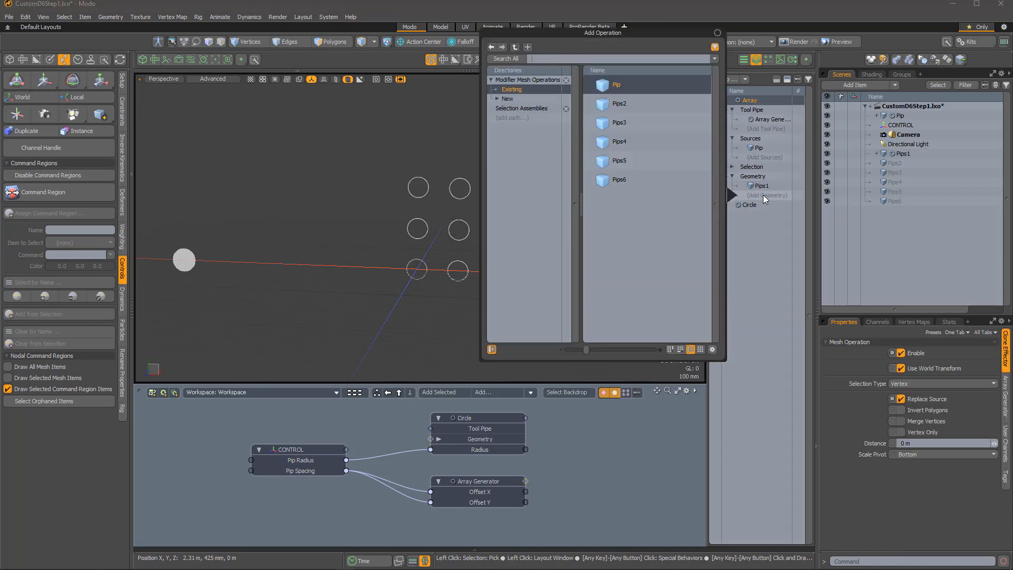
double_click(632, 106)
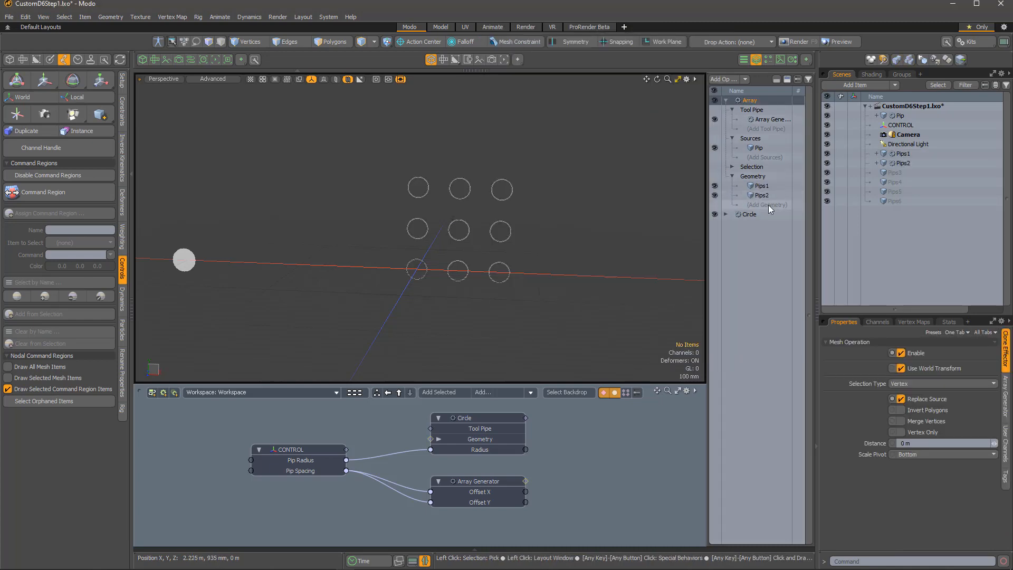
- Add Pips3, Pips4, Pips5 and Pips6 to the Array operation's Geometry one after another
left_click(768, 204)
double_click(631, 115)
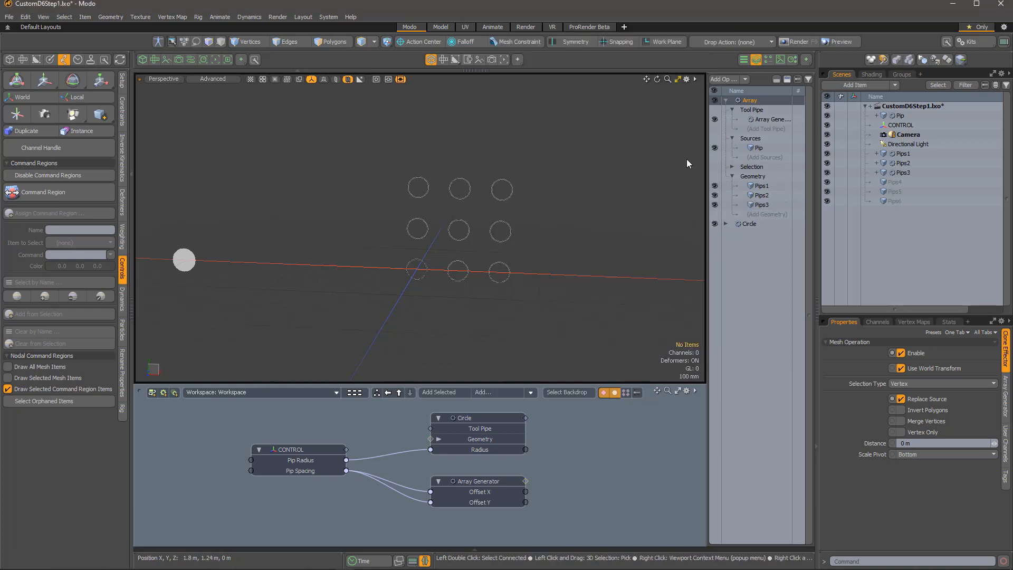
left_click(775, 215)
double_click(641, 127)
left_click(753, 224)
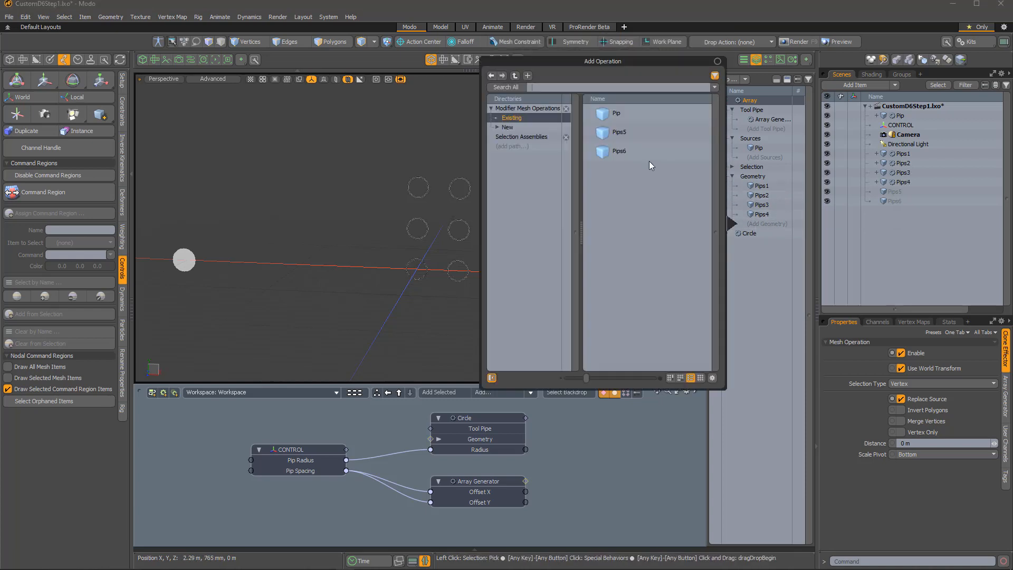
double_click(634, 135)
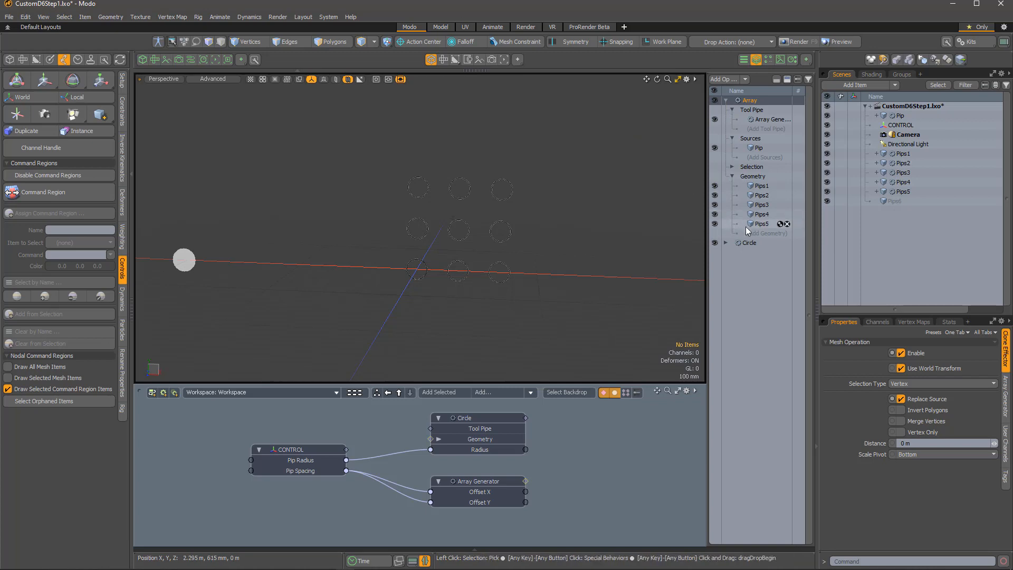
left_click(762, 232)
double_click(626, 146)
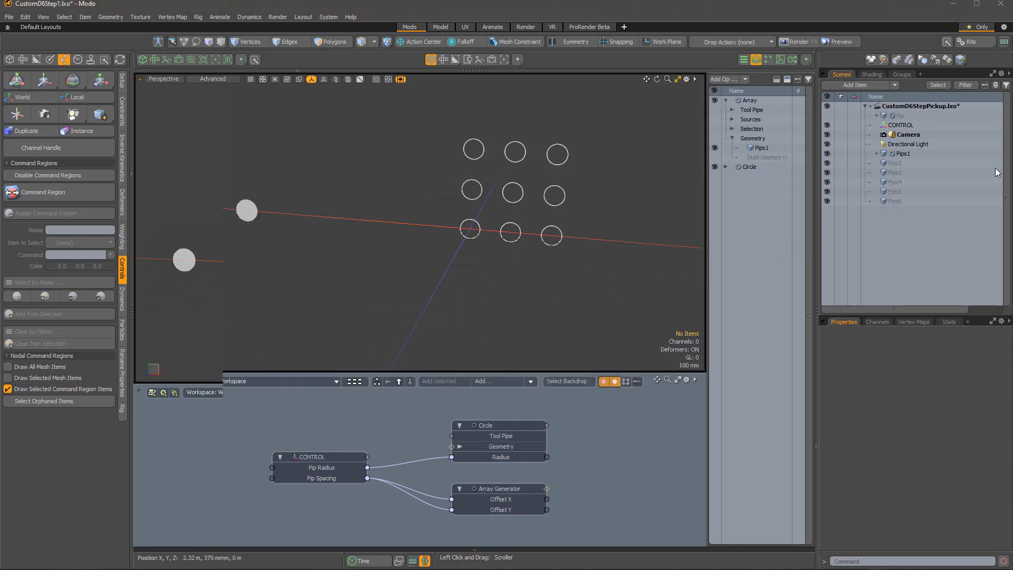
- In the CustomD6StepPickup scene, add Pips2 through Pips6 to the Array's Geometry together as a multiple selection
left_click(770, 159)
left_click(630, 74)
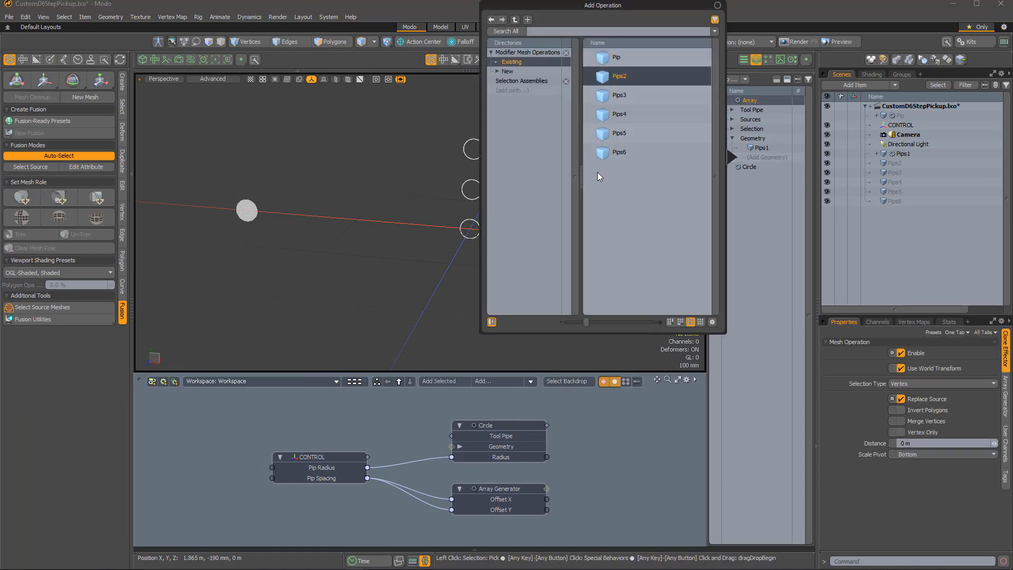
left_click(622, 156, "shift")
left_click_drag(626, 75, 771, 154)
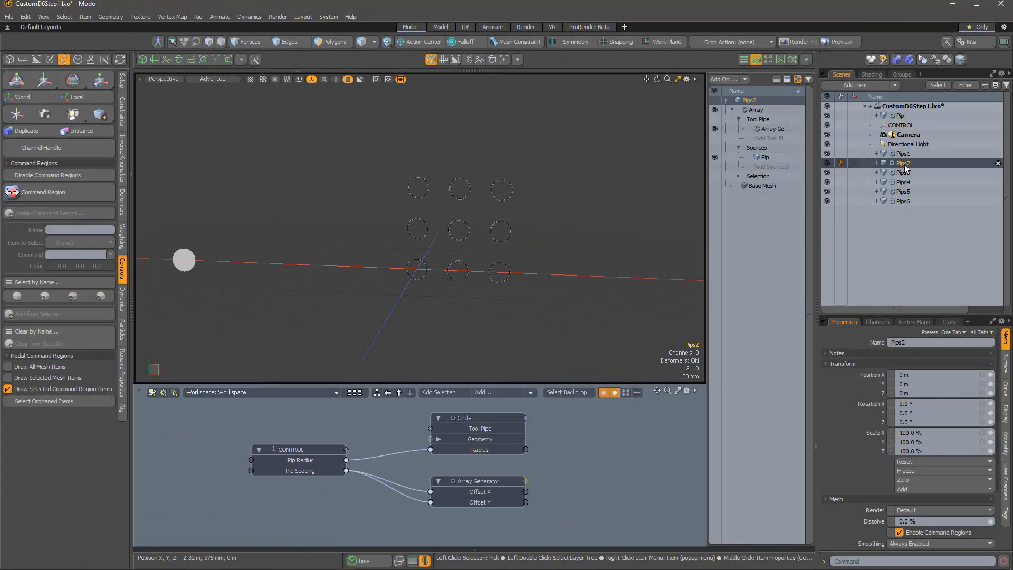
- Add a Delete mesh operation to the Pips1 mesh, above its Array operation
left_click(903, 154)
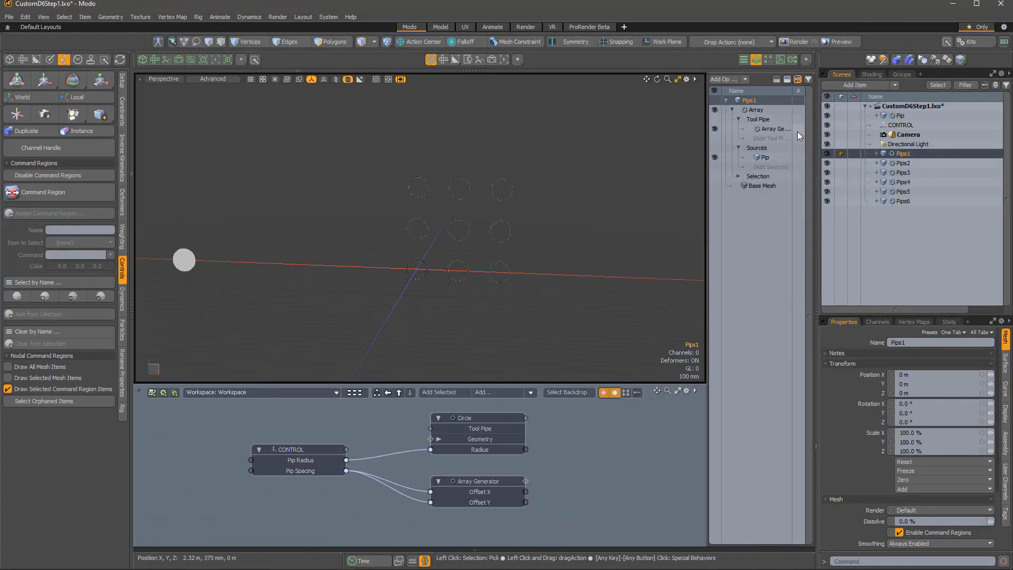
left_click(723, 79)
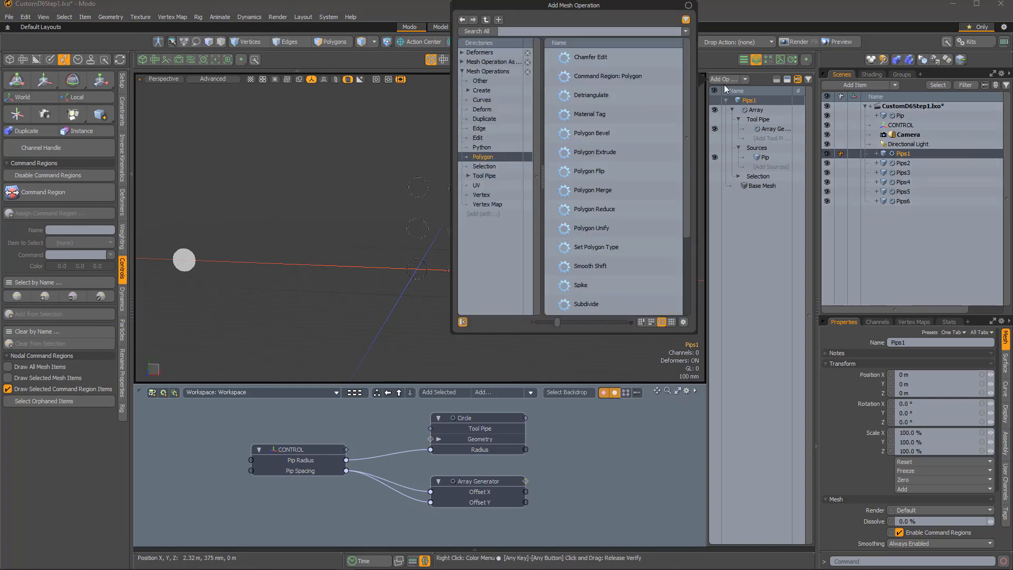
type("delete")
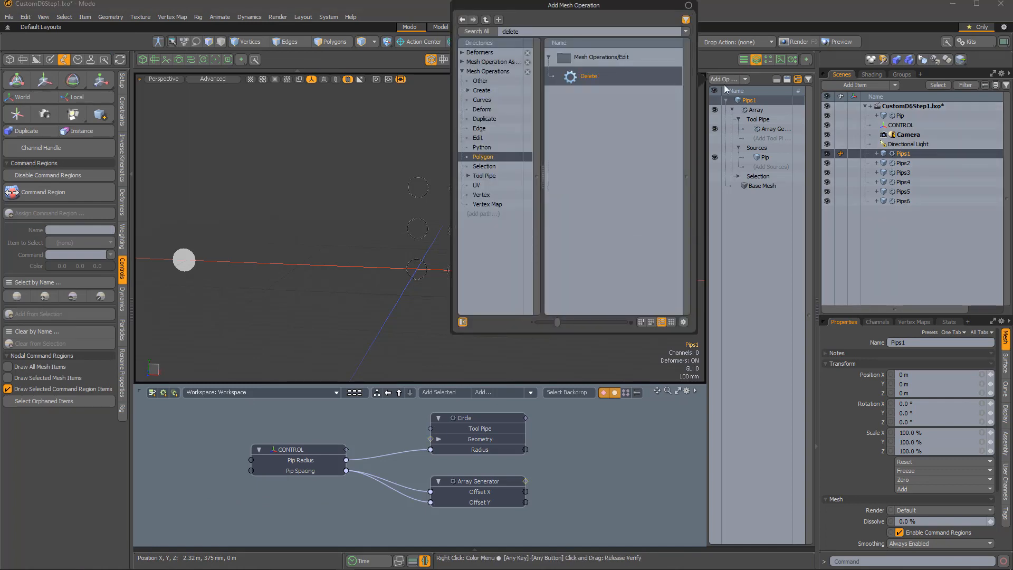
key("Return")
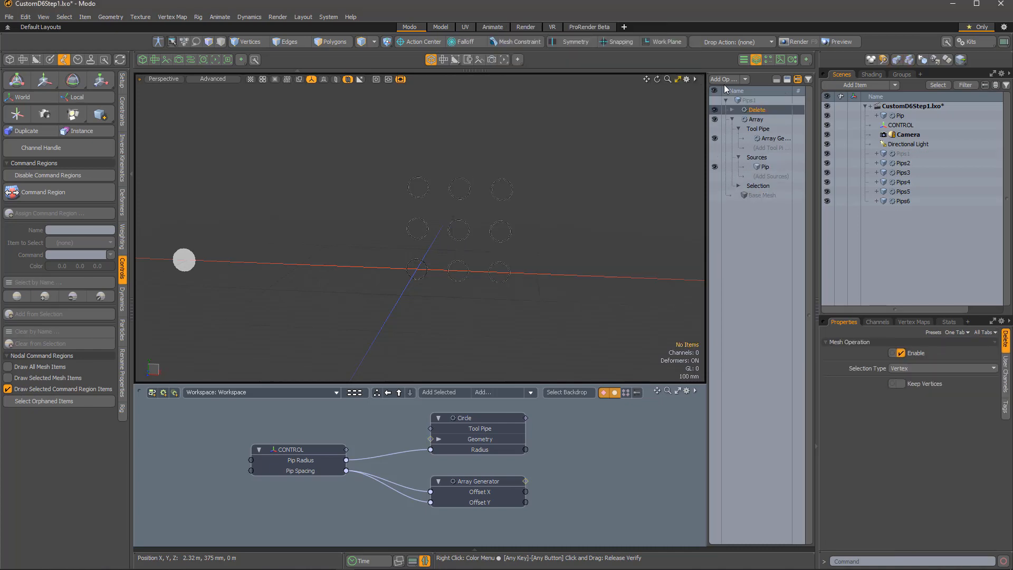
- Hide the meshes Pips2 through Pips6 in the viewport
left_click(828, 163)
left_click(827, 173)
left_click(827, 182)
left_click(826, 192)
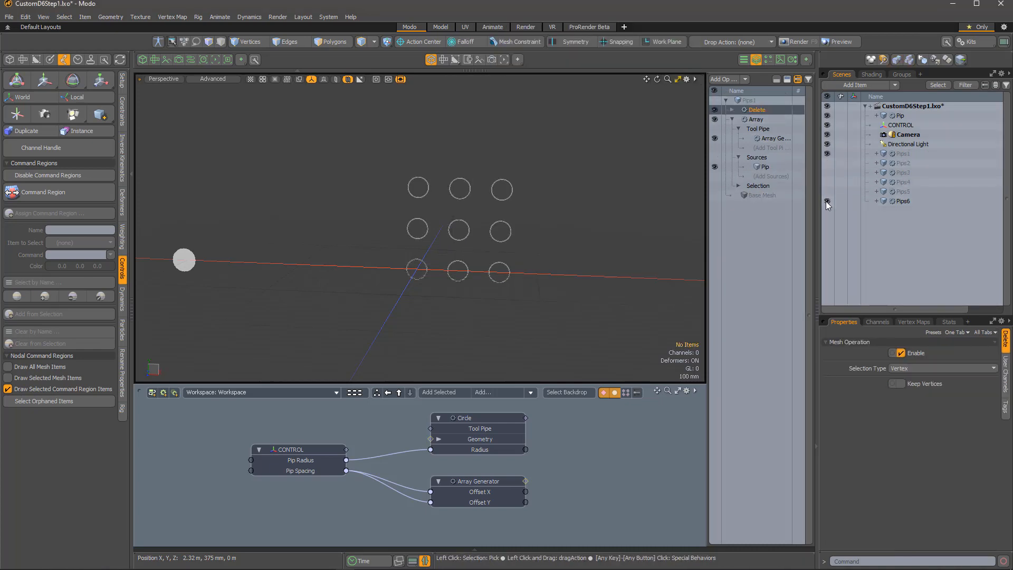
left_click(827, 201)
left_click_drag(462, 296, 470, 287, "alt")
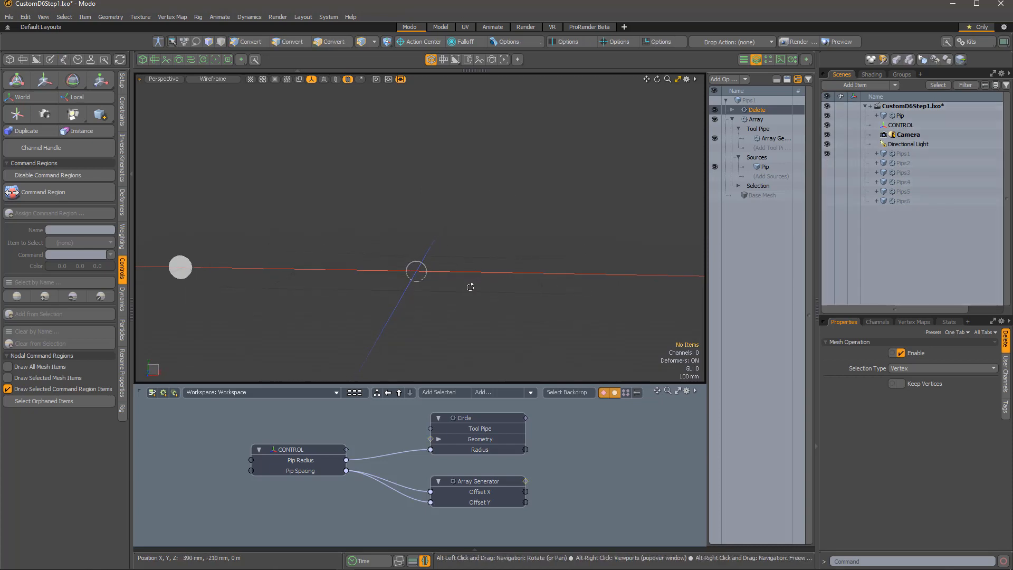
- Hide the source Pip mesh and set the Selection Type of Pips1's Delete operation to Polygon
left_click(756, 119)
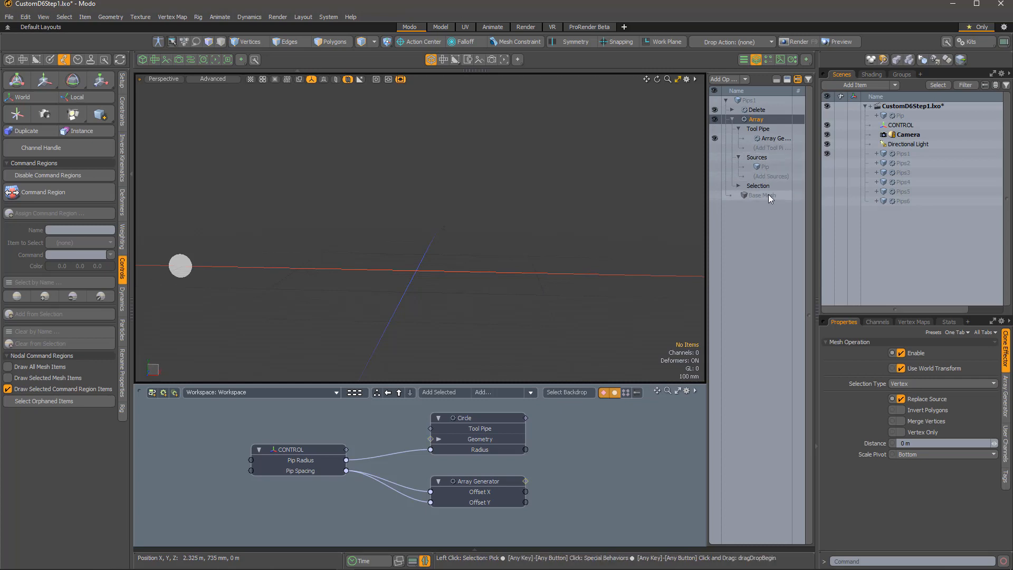
left_click(758, 109)
left_click(732, 109)
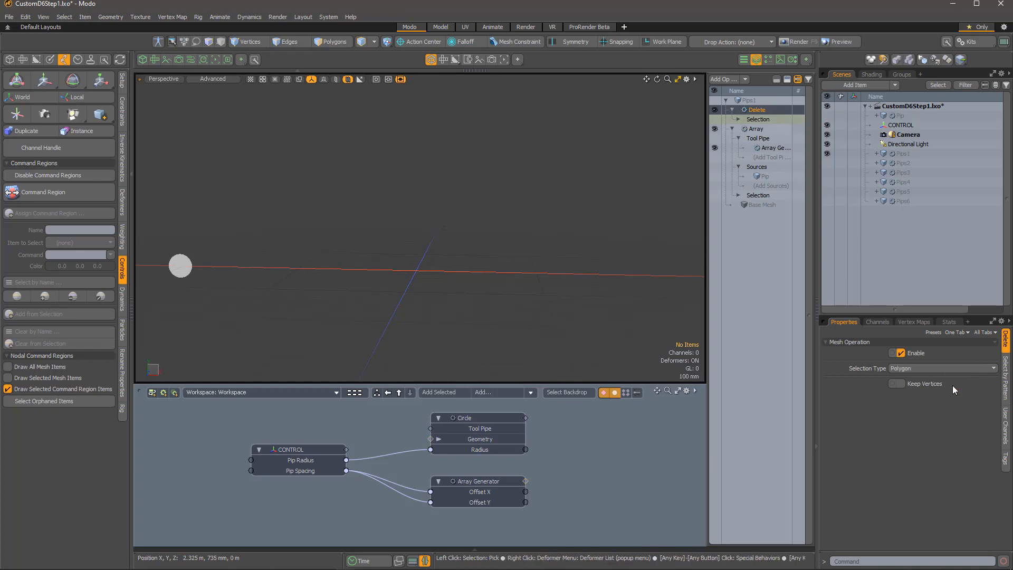
- Add a Select By Index to the Delete operation's Selection and set its indices to 0,1,2,3,5,6,7,8
left_click(739, 120)
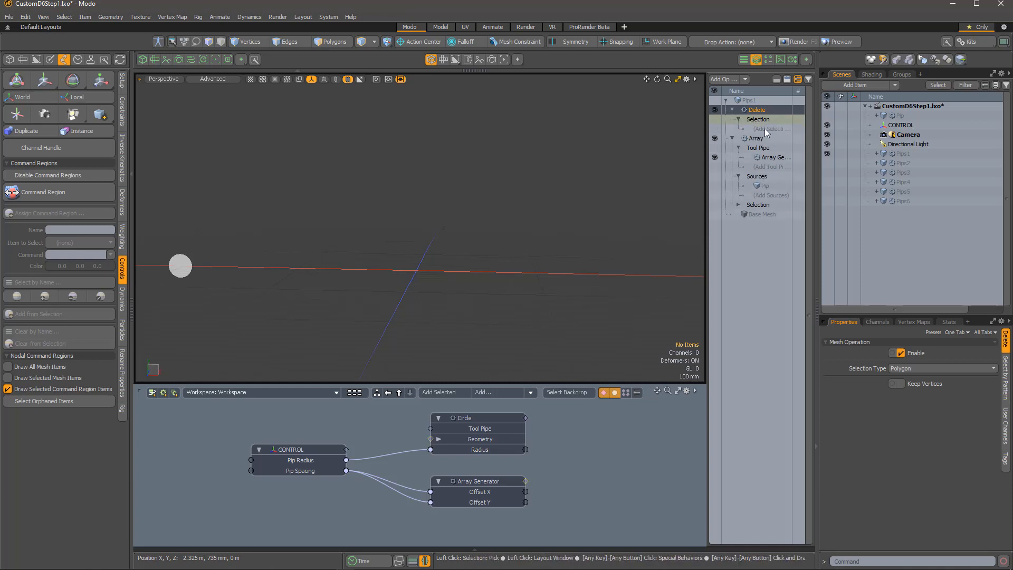
left_click(767, 129)
type("index")
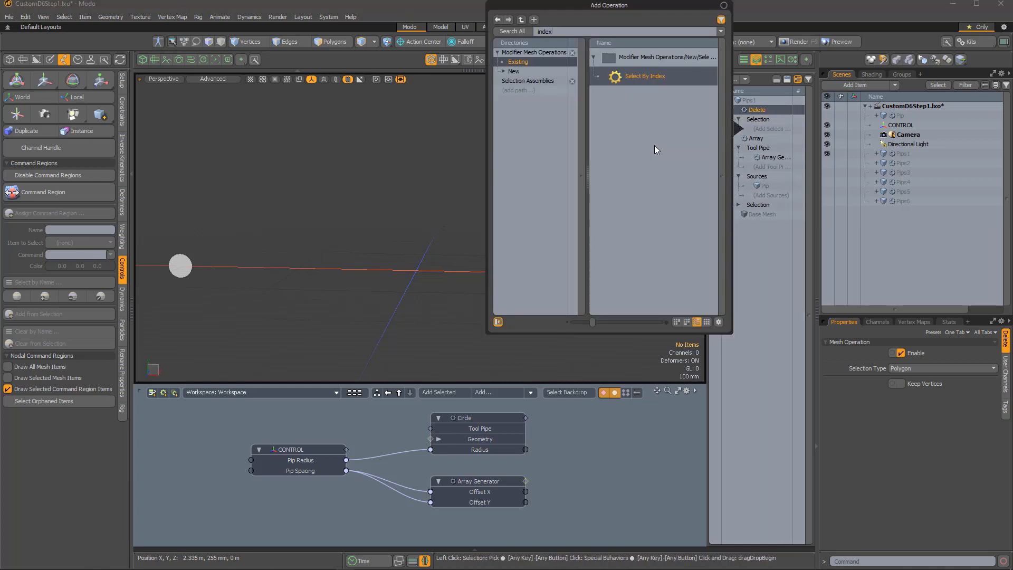
double_click(639, 76)
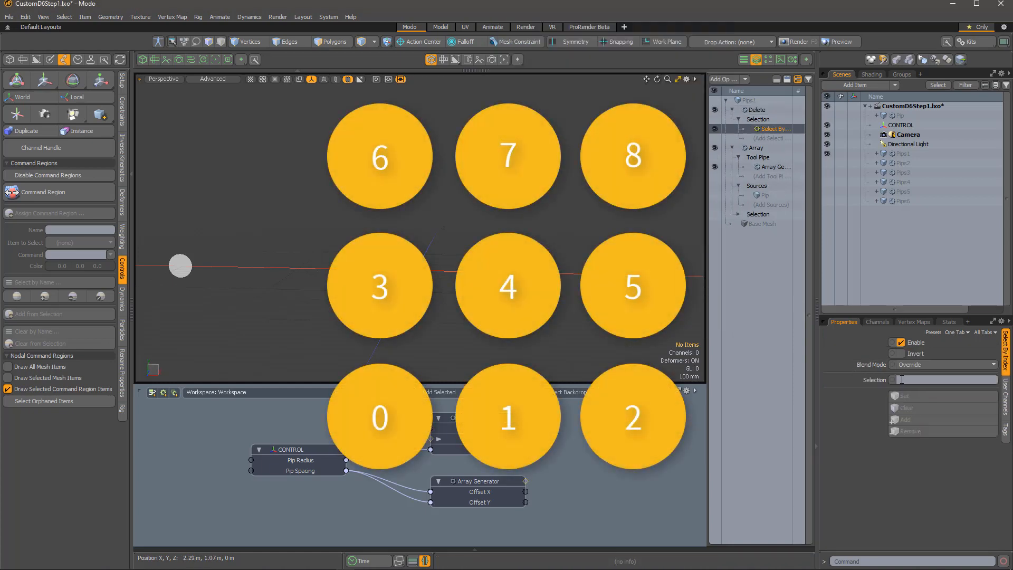
left_click(902, 379)
type("0,1,2,3,5,6,7,8")
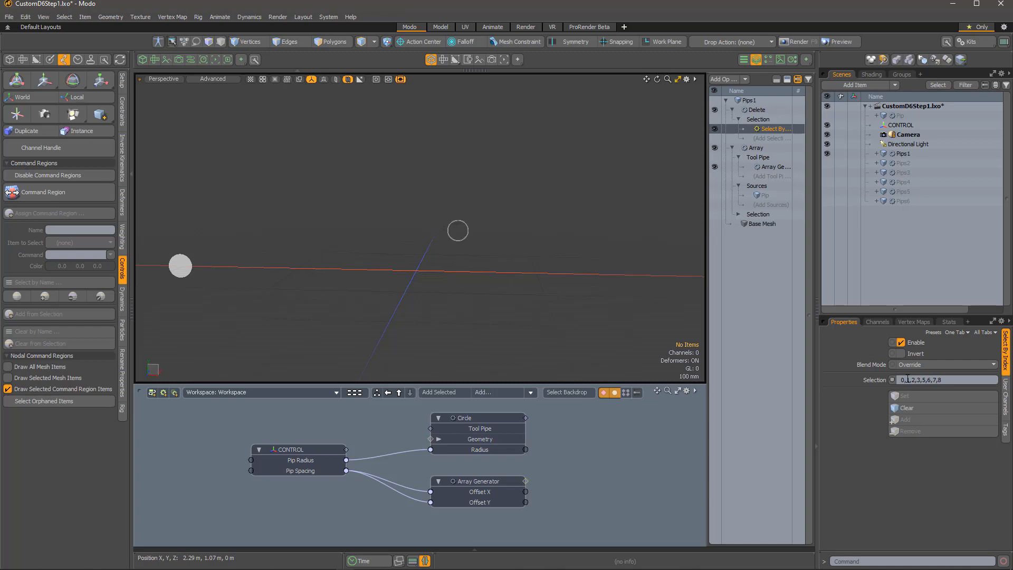
- Hide Pips1, show Pips2 and add a Delete mesh operation to it
left_click(903, 163)
left_click(727, 79)
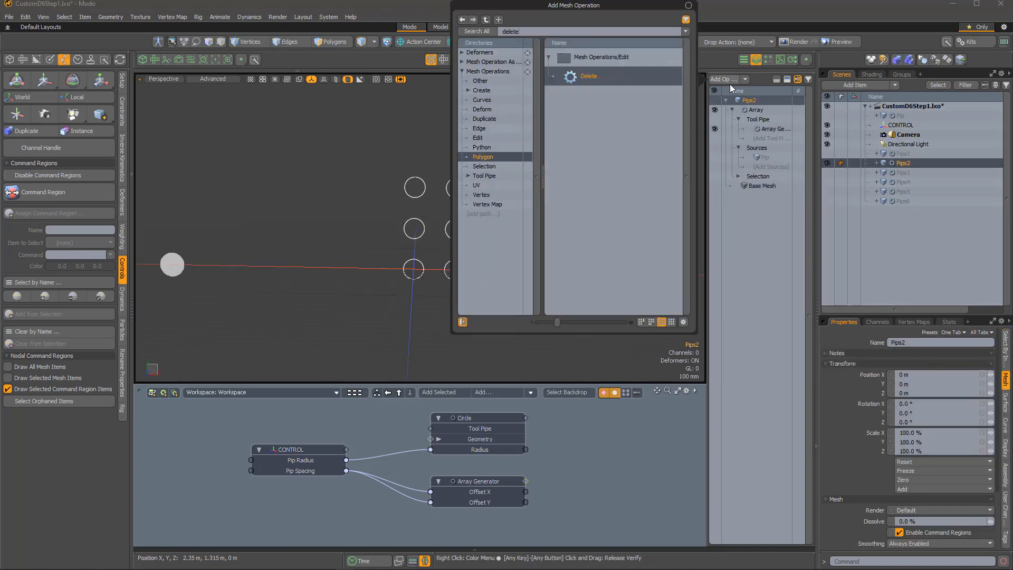
- Give Pips3 a Polygon-type Delete operation with Select By Index that keeps only the three diagonal pips
left_click(903, 172)
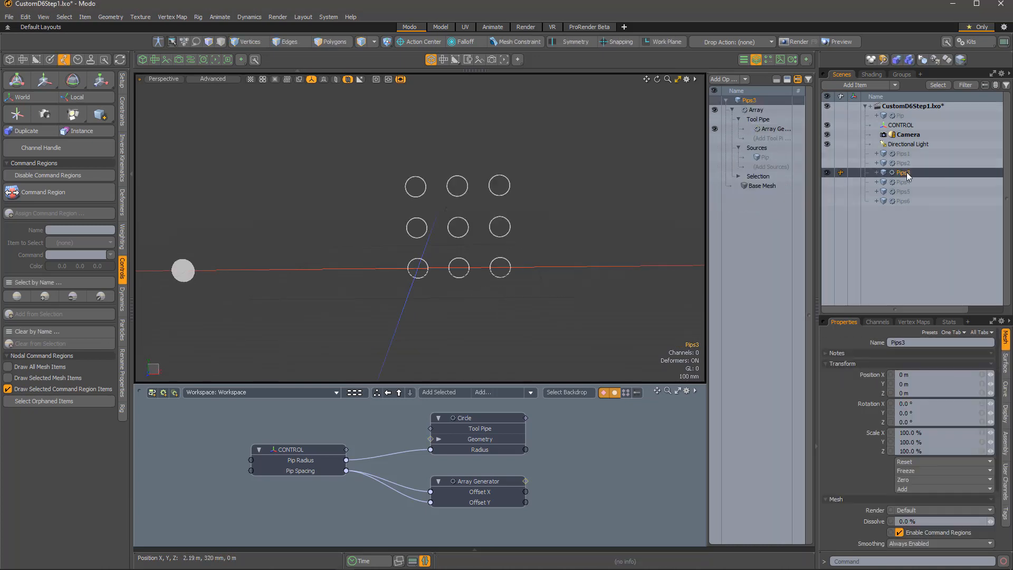
left_click(727, 79)
double_click(584, 75)
left_click(770, 128)
left_click(757, 110)
left_click_drag(509, 212, 525, 215, "alt")
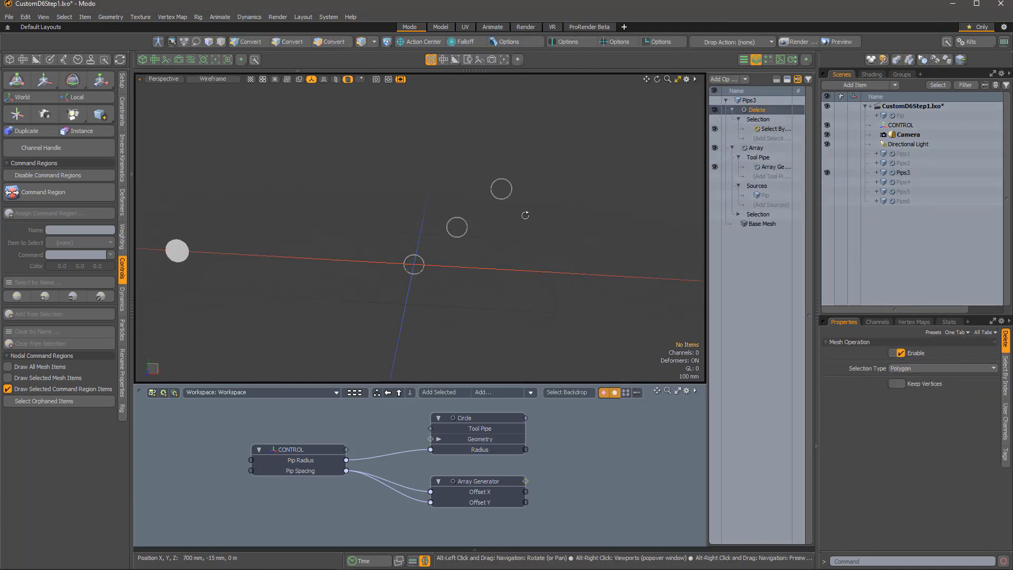
- Add a Delete mesh operation to Pips4 with a new Select By Index set to indices 1,3-5,7
left_click(903, 182)
left_click(727, 79)
double_click(585, 76)
left_click(768, 129)
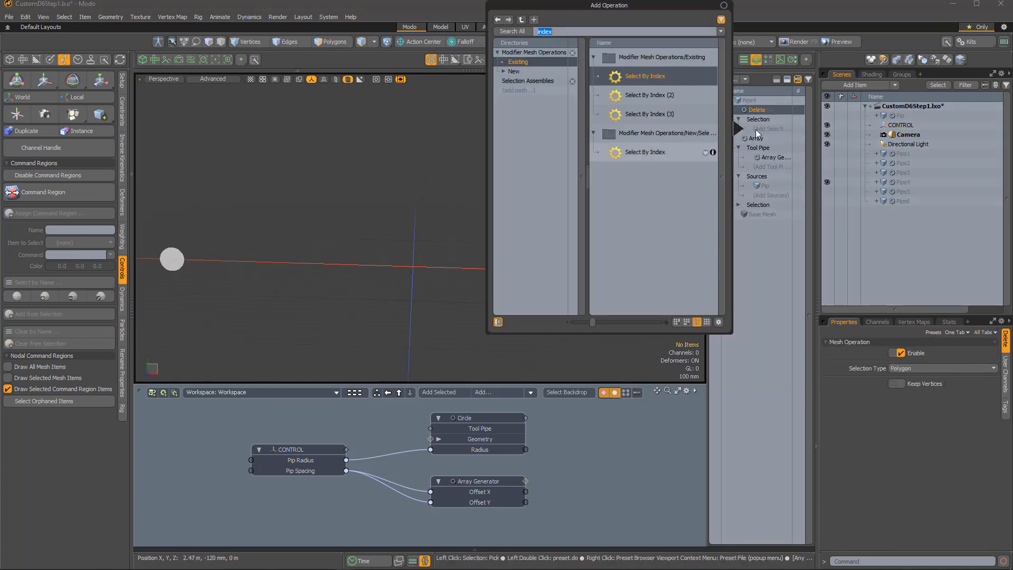
double_click(645, 152)
left_click(918, 378)
type("1,3-5,7")
- Show Pips5 instead of Pips4 and add a Delete mesh operation to it
left_click(828, 192)
left_click(828, 182)
left_click(902, 192)
left_click(727, 79)
double_click(584, 76)
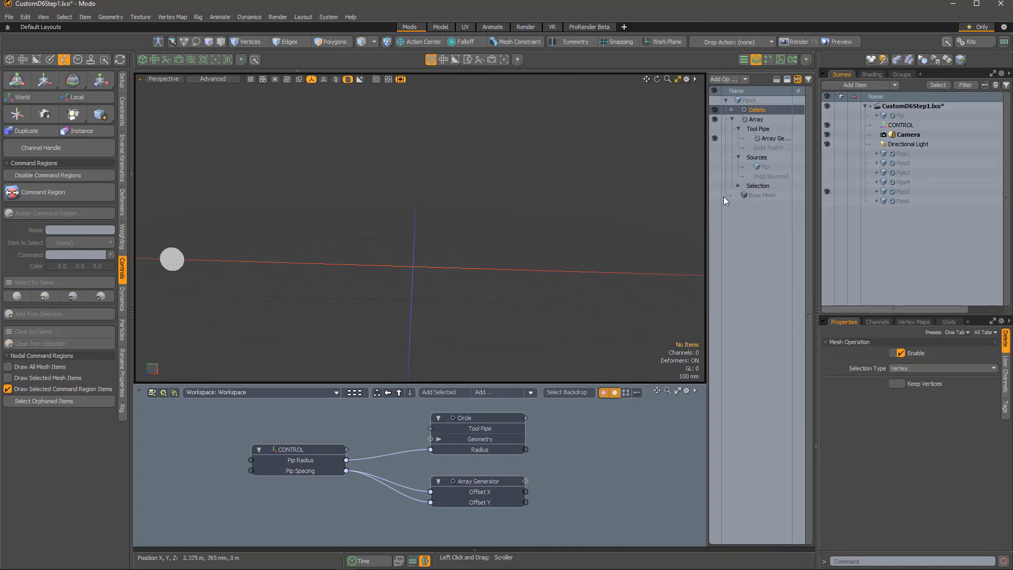
- Add a new Select By Index to the Selection of Pips5's Delete operation and set its indices to 1,3,5,7
left_click(732, 110)
left_click(769, 129)
double_click(645, 152)
left_click(918, 379)
type("1,3,5,7")
- Select and show Pips6 and add a Delete mesh operation to it
left_click(903, 202)
left_click(828, 201)
left_click(727, 79)
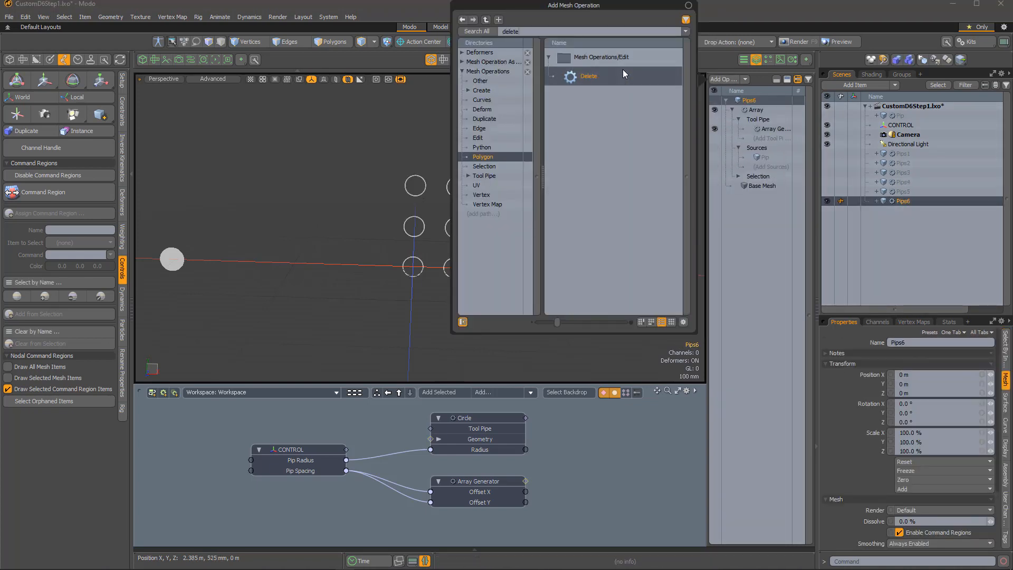
double_click(624, 72)
- Add a new Select By Index to the Selection of Pips6's Delete operation and set its indices to 1,4,7
left_click(732, 110)
left_click(769, 129)
double_click(645, 152)
left_click(919, 379)
type("1,4,7")
key("Return")
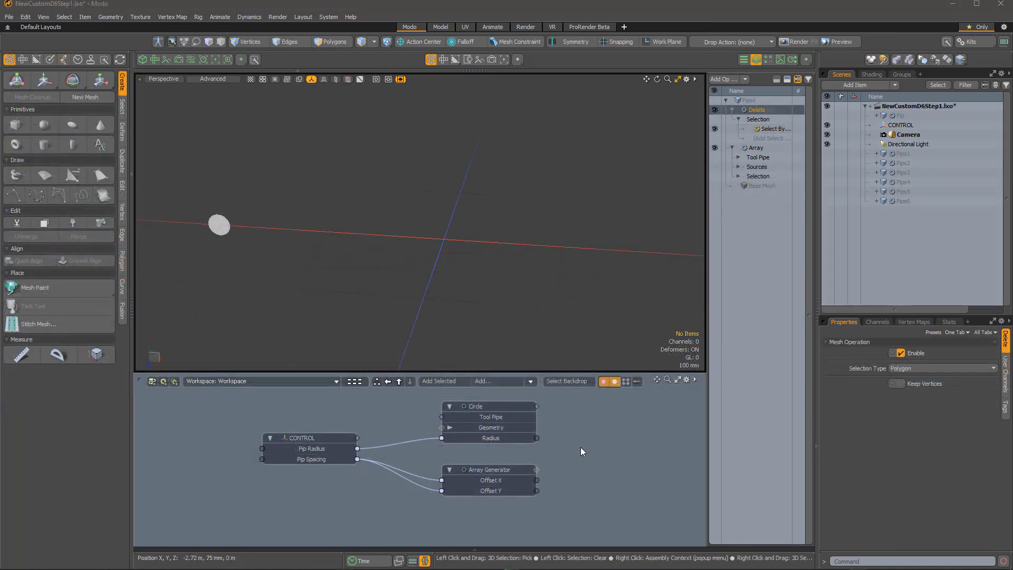
- Add the Q-SoftCube Fusion-ready preset to the scene and create a new Fusion from it
left_click(122, 311)
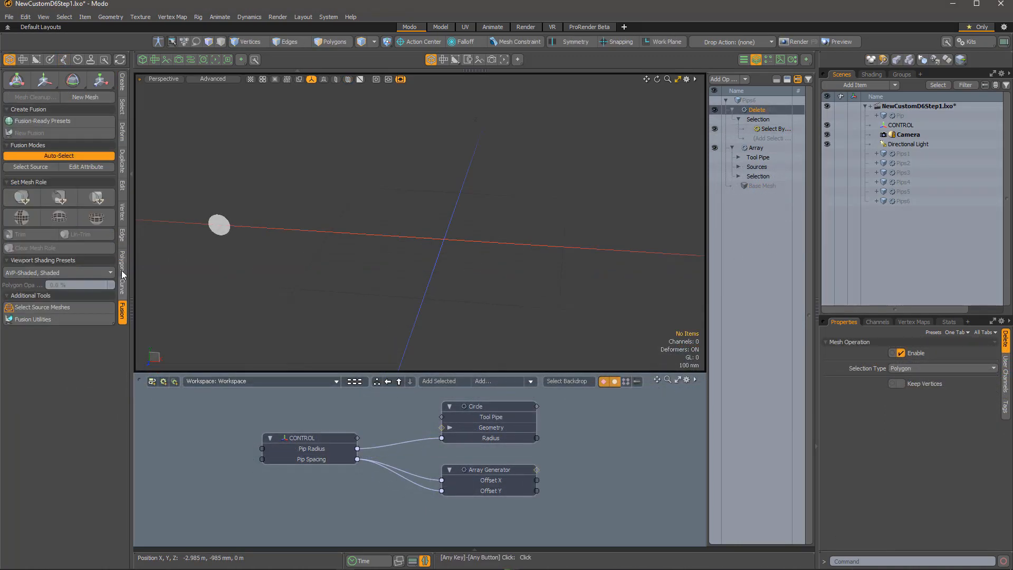
left_click(61, 121)
double_click(315, 196)
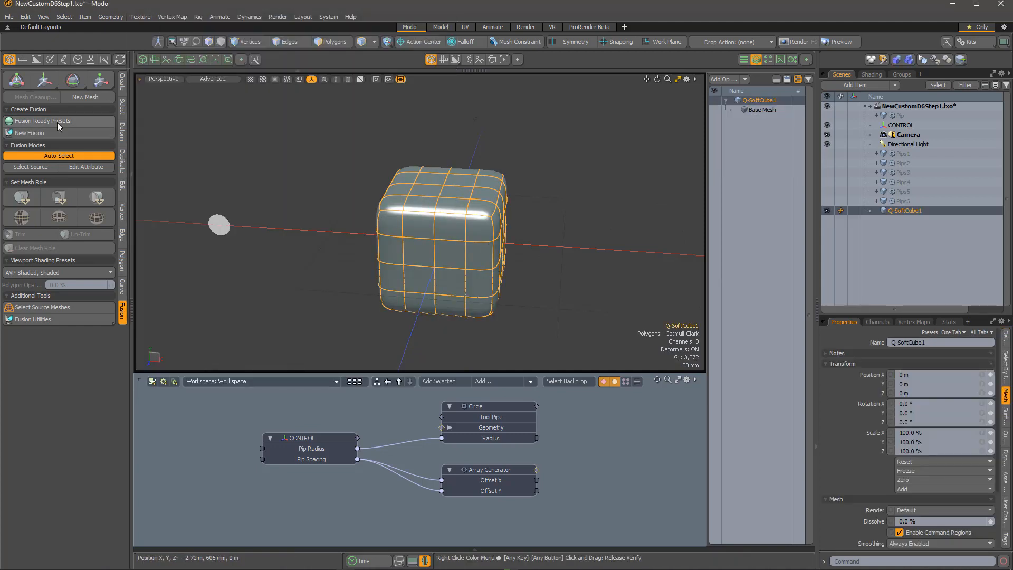
left_click(44, 132)
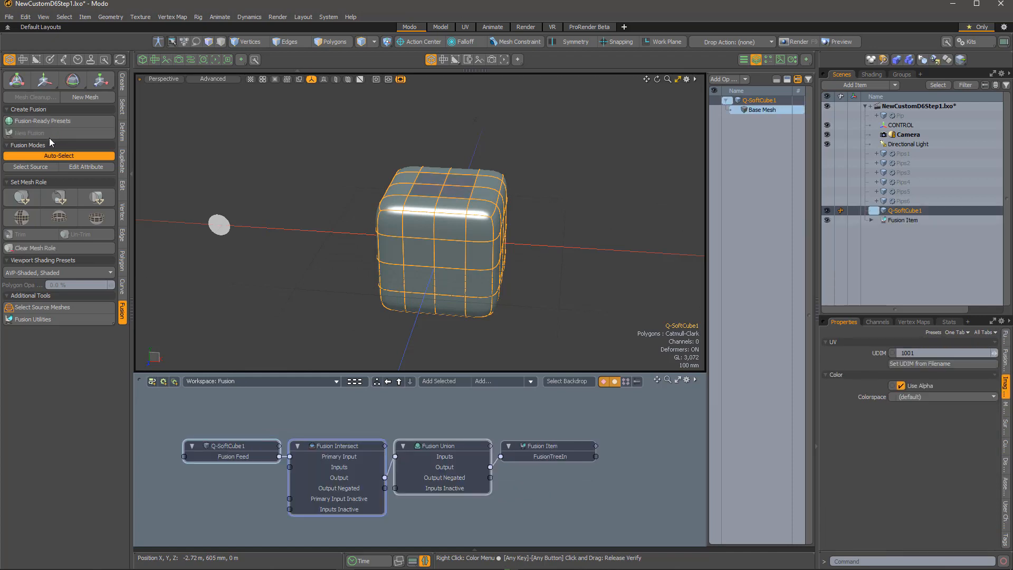
left_click(281, 187)
left_click_drag(549, 265, 522, 275, "alt")
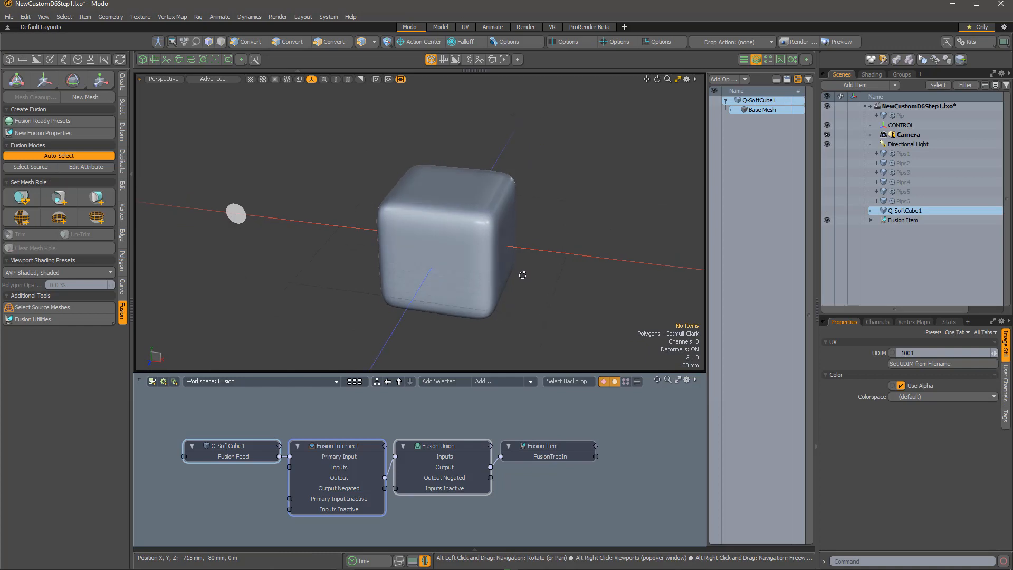
- Switch the Fusion viewport shading preset to AVP-Shaded, Shaded Wireframe and inspect the cube's wireframe
left_click(61, 272)
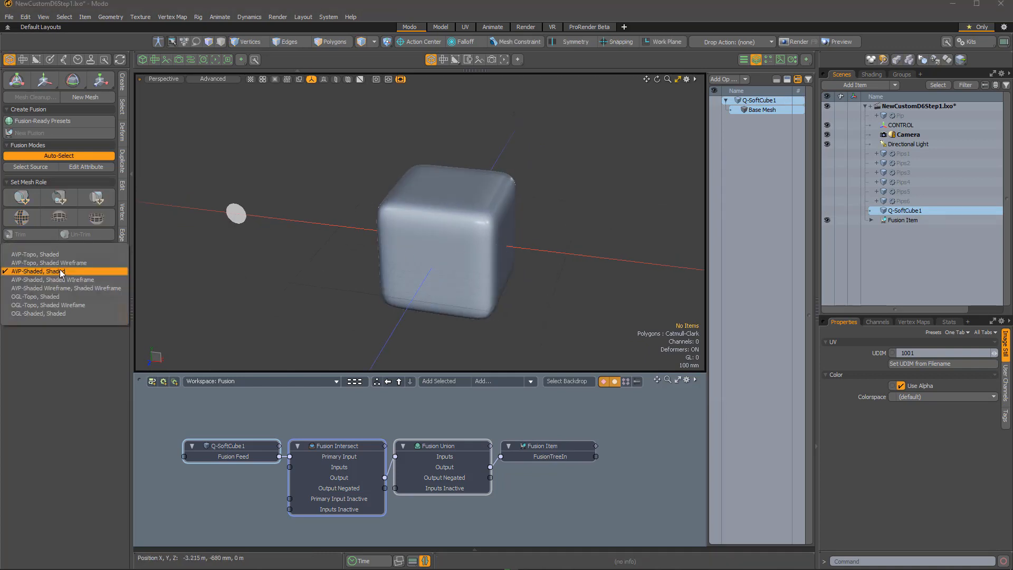
left_click(63, 279)
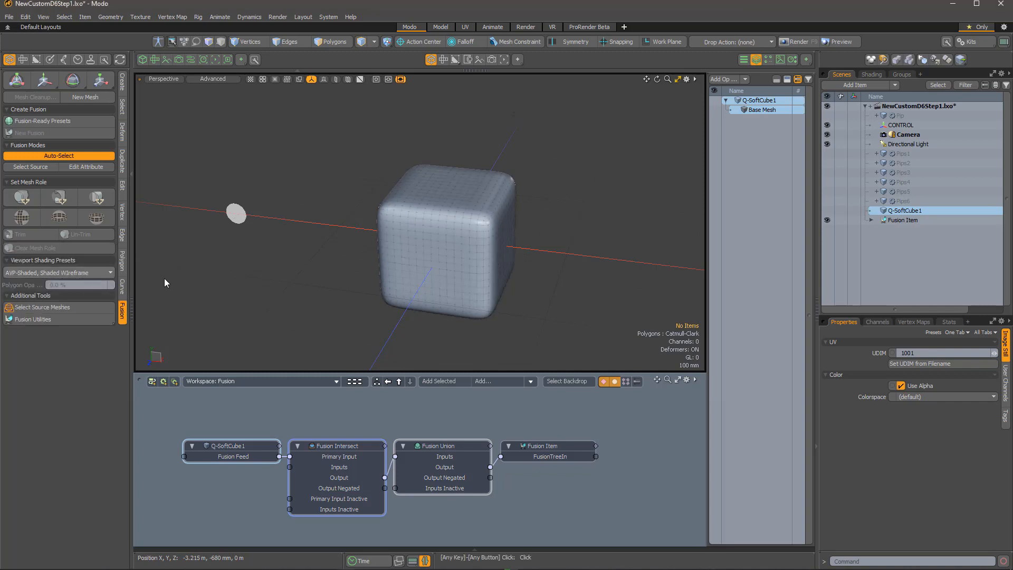
left_click_drag(543, 294, 501, 272, "alt")
scroll(499, 267, "up", 2)
scroll(499, 263, "down", 2)
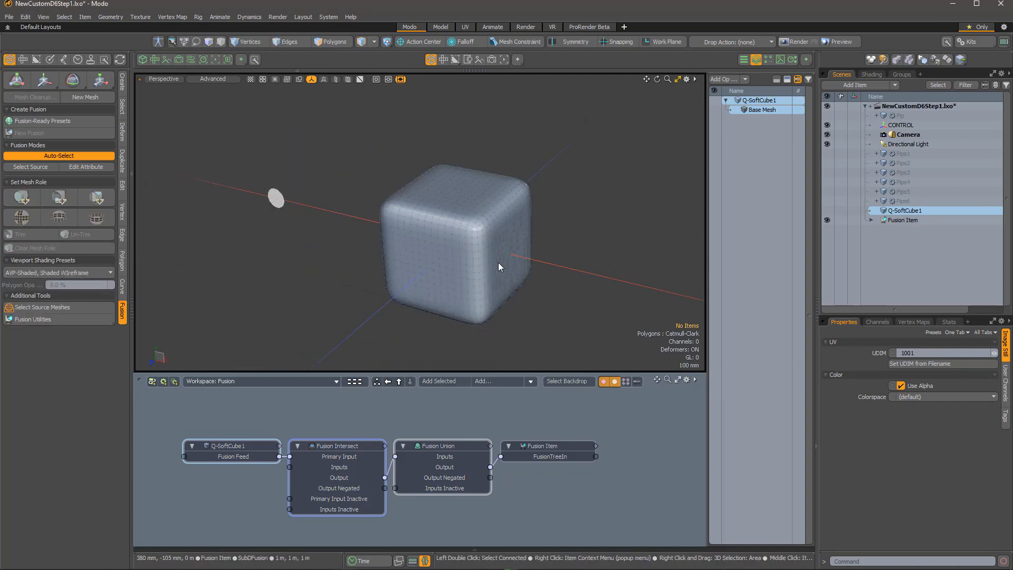
- Set the Fusion viewport shading preset back to AVP-Shaded, Shaded and check the smooth cube
left_click(87, 271)
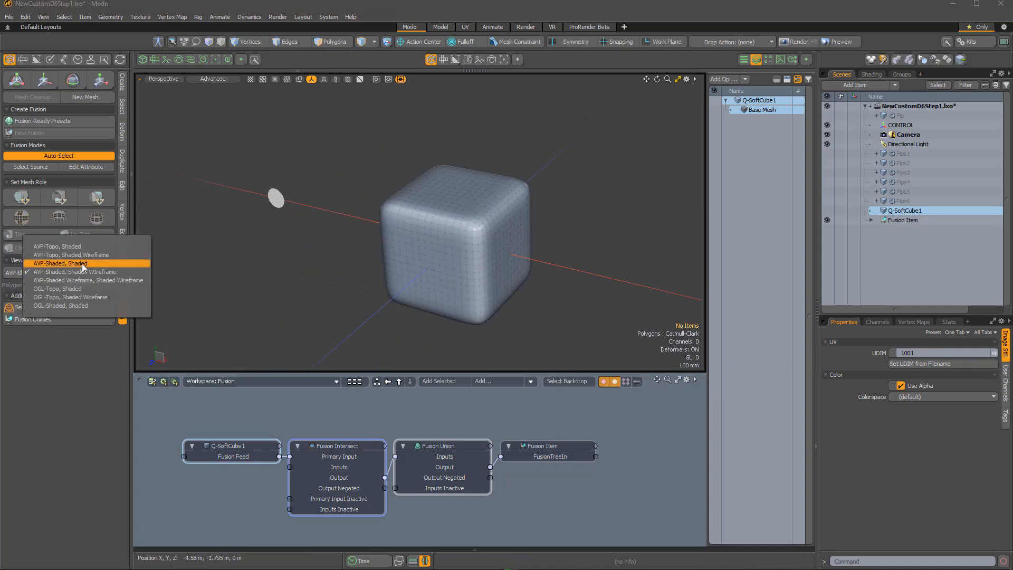
left_click(82, 264)
left_click_drag(449, 258, 498, 274, "alt")
scroll(499, 274, "up", 2)
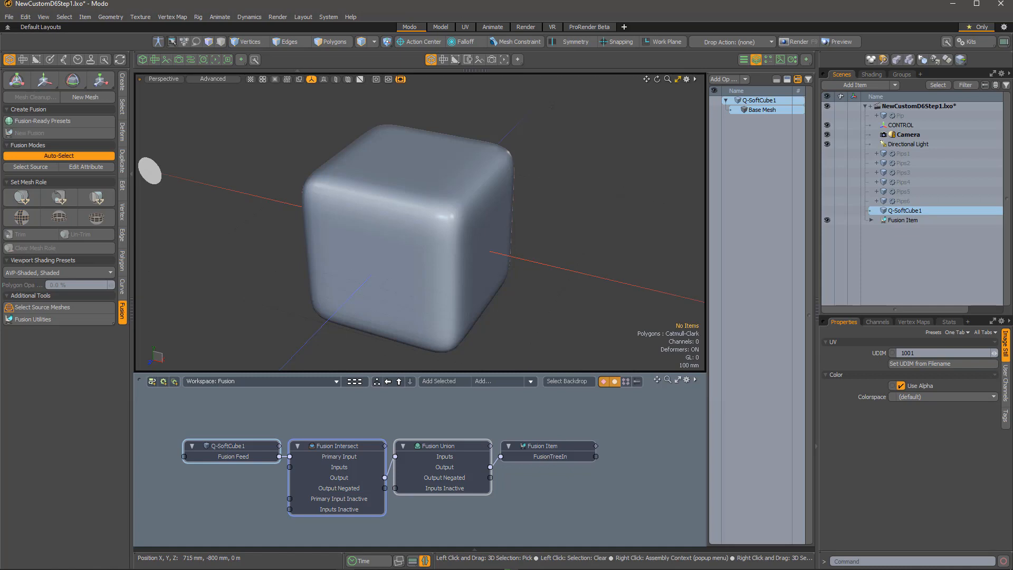
- Switch the schematic to the workspace containing the CONTROL links, then select and show Pips6
left_click(336, 381)
mouse_move(333, 394)
left_click(380, 412)
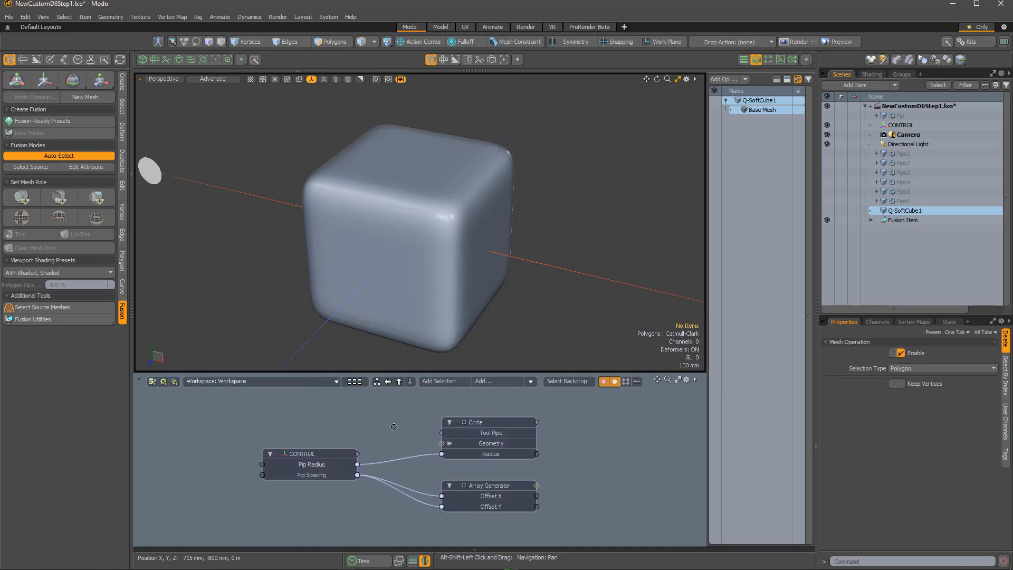
left_click(907, 201)
left_click(827, 201)
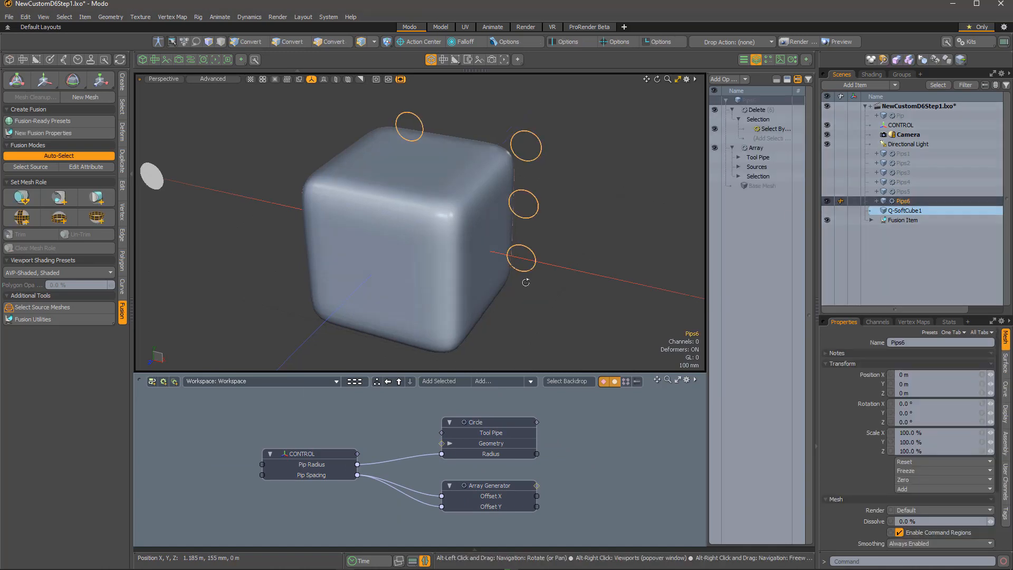
- Move Pips6 along X to a Position X of 500 mm
left_click_drag(524, 282, 588, 257, "alt")
key("w")
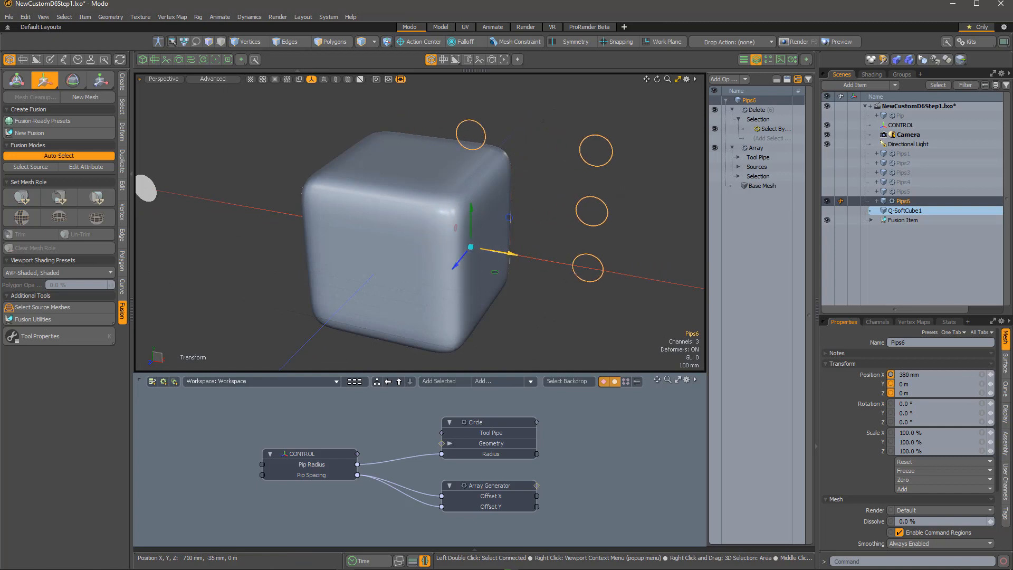
left_click(957, 374)
type(".5")
key("Return")
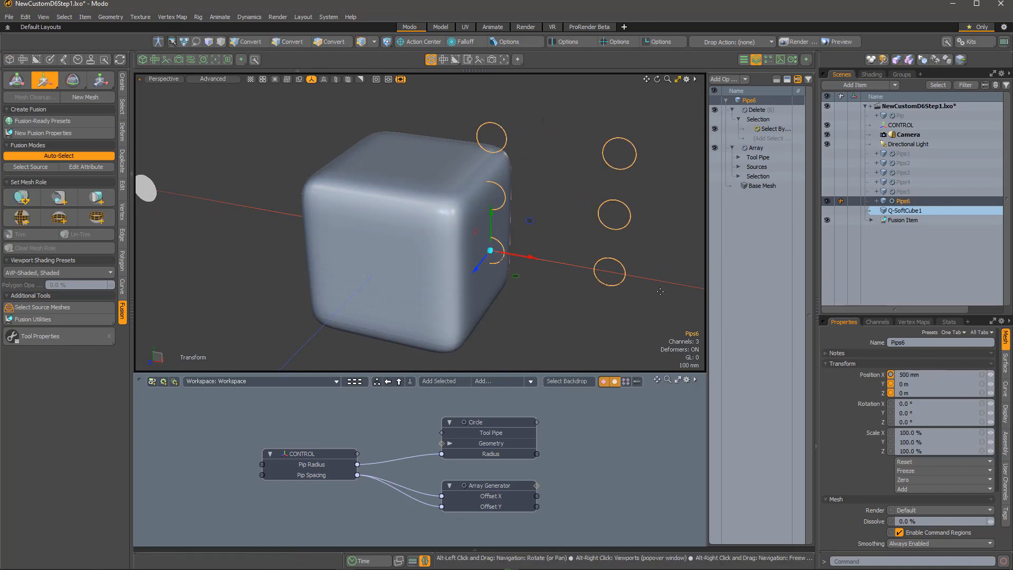
- Rotate Pips6 90° about the Y axis so its pips are parallel to the cube's side face
left_click_drag(660, 291, 618, 301, "alt")
key("e")
left_click_drag(497, 289, 562, 259)
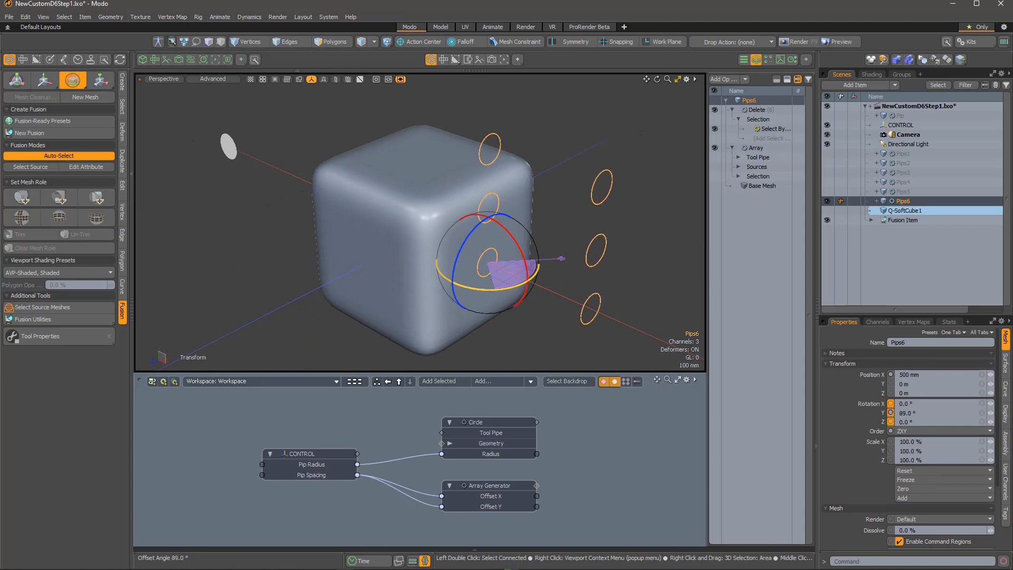
key("space")
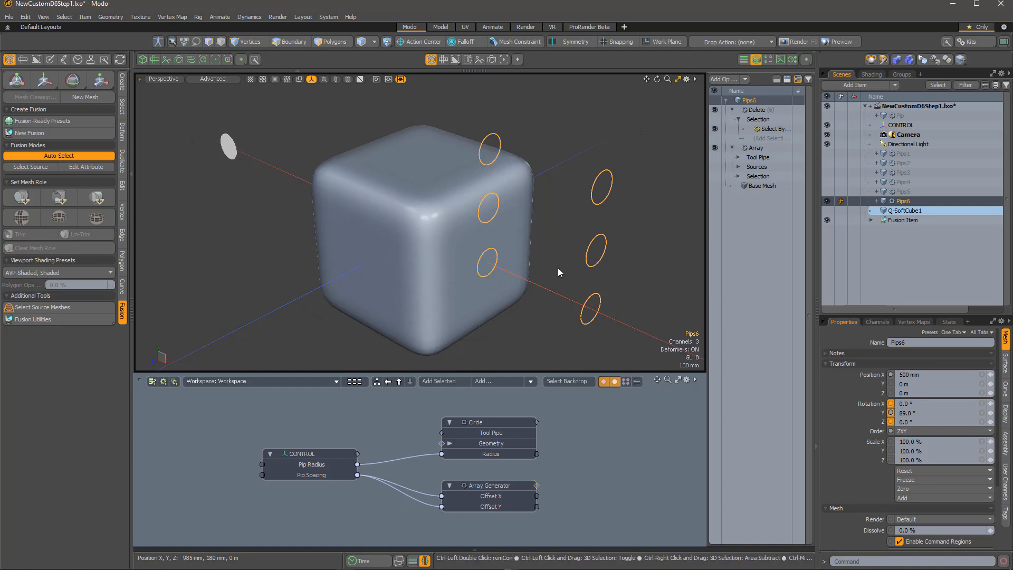
left_click(534, 305)
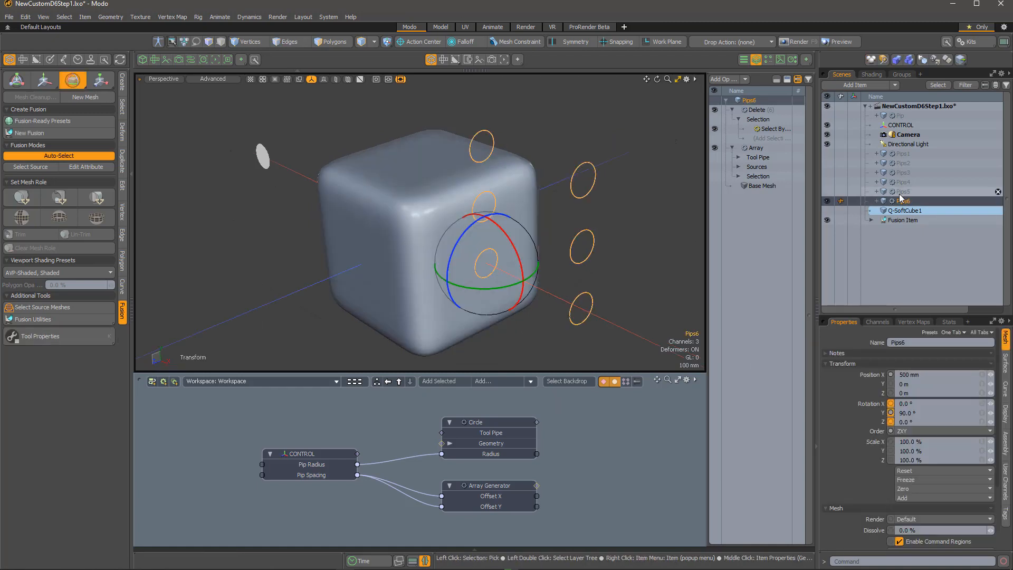
- Turn off Use World Transform on Pips6's Array operation
left_click(877, 201)
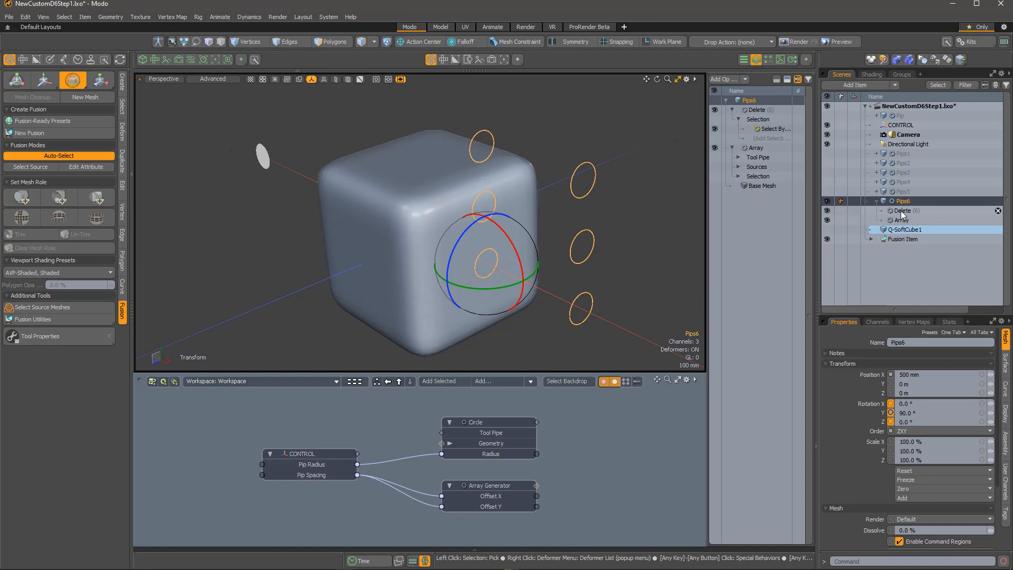
left_click(900, 218)
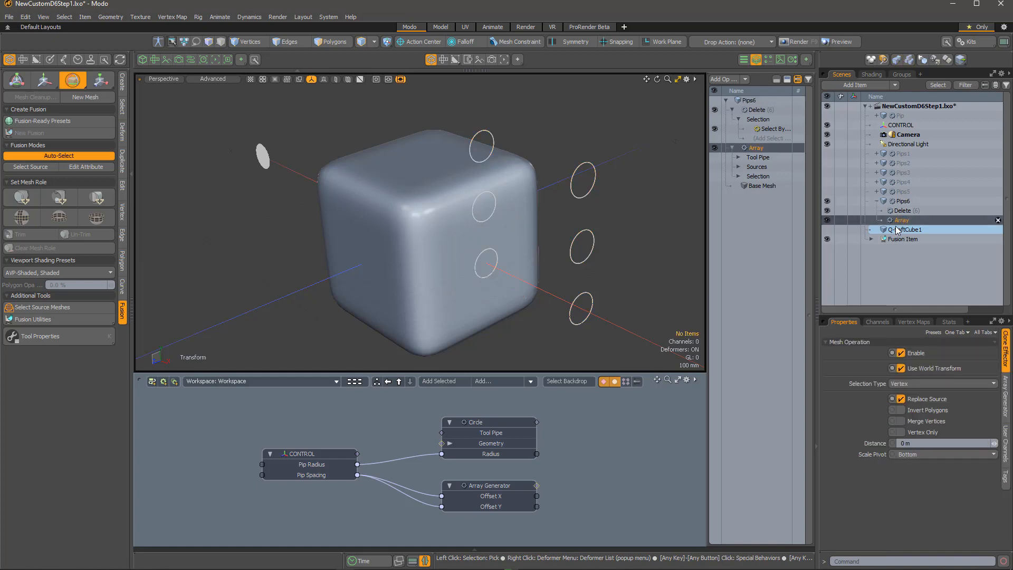
left_click(901, 367)
left_click_drag(480, 316, 542, 269, "alt")
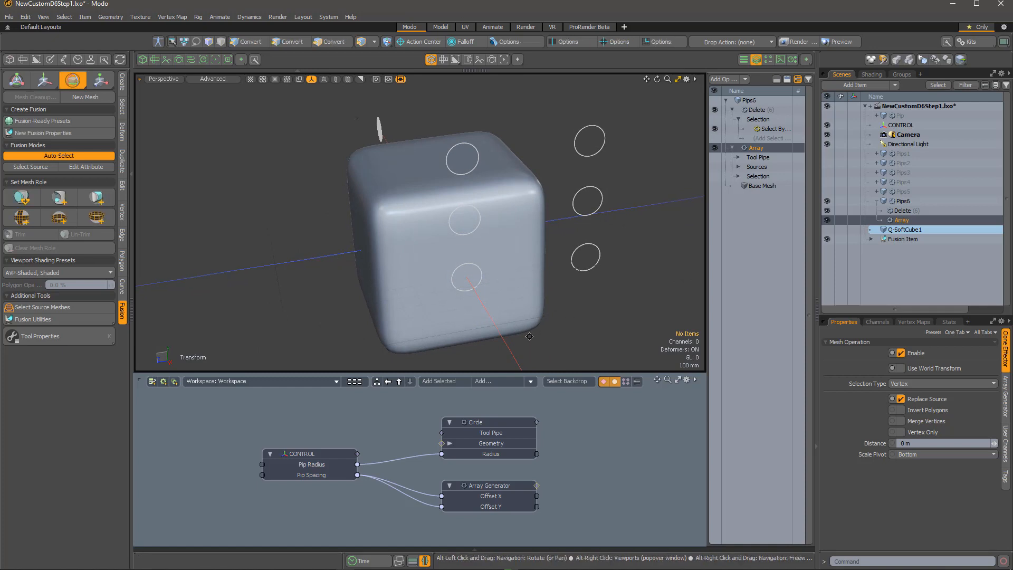
- Add the Position Y and Position Z channels of Pips6 to the schematic as separate inputs
left_click_drag(464, 277, 439, 226, "alt+shift")
left_click_drag(554, 479, 553, 459, "alt+shift")
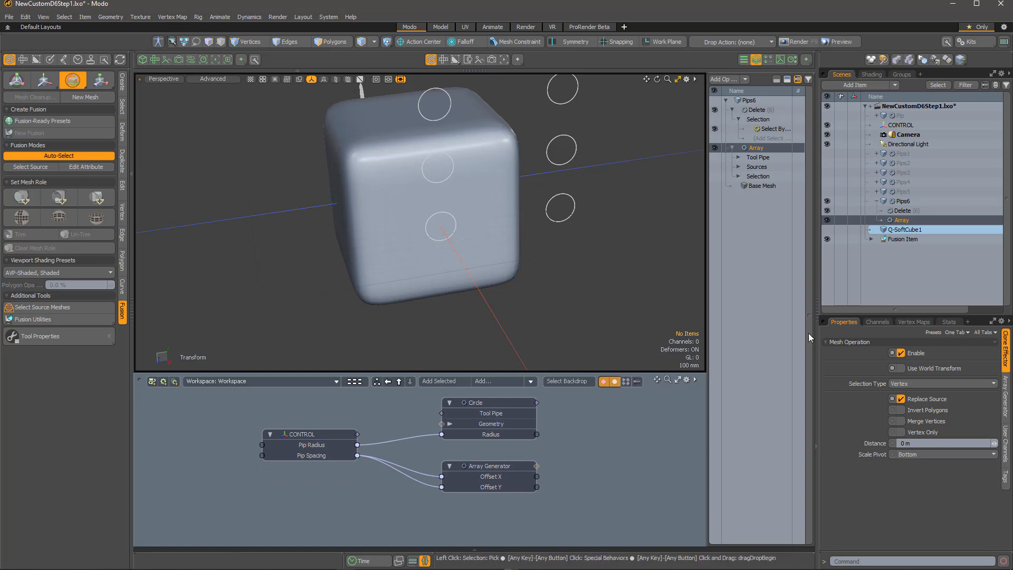
left_click(903, 201)
left_click_drag(879, 384, 513, 511)
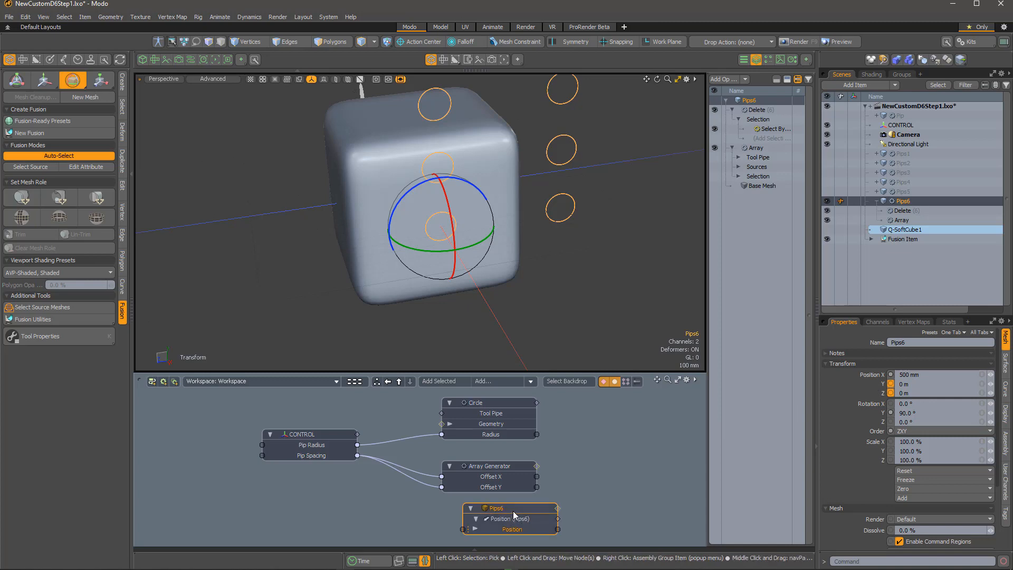
left_click(454, 529)
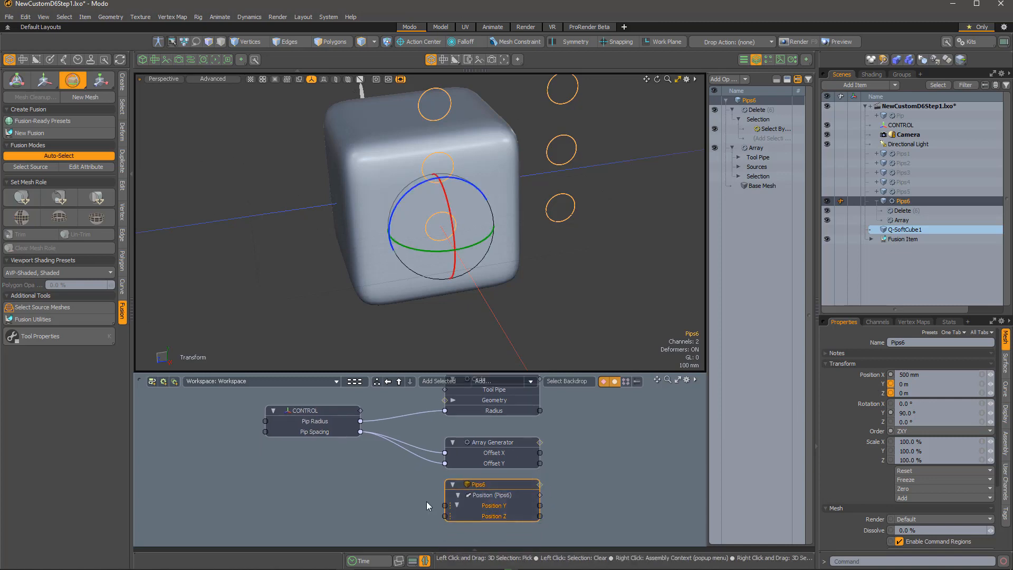
- Try driving Pips6's Position Y directly from CONTROL's Pip Spacing, then remove that link
left_click_drag(361, 432, 445, 506)
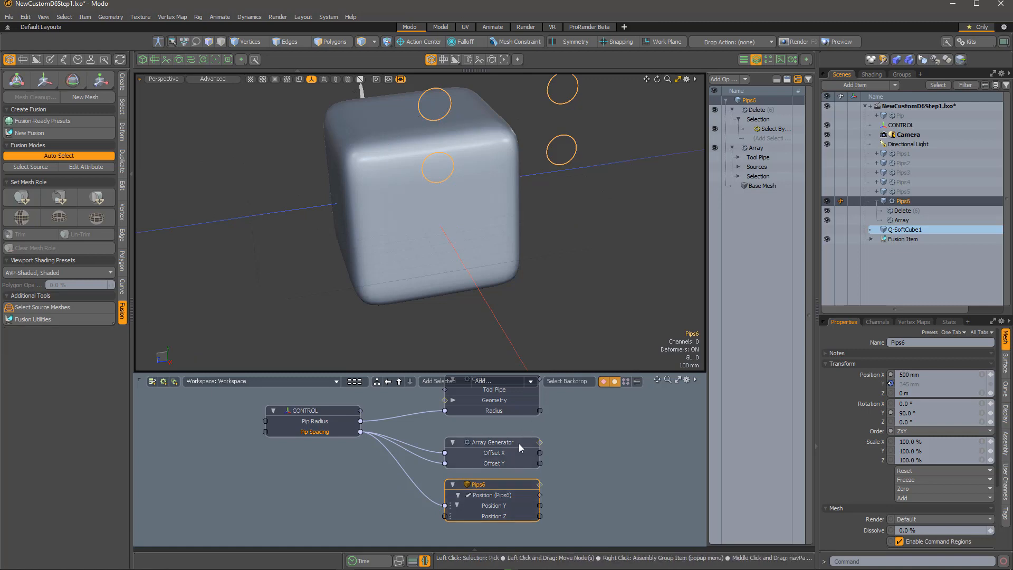
left_click(409, 467)
key("Delete")
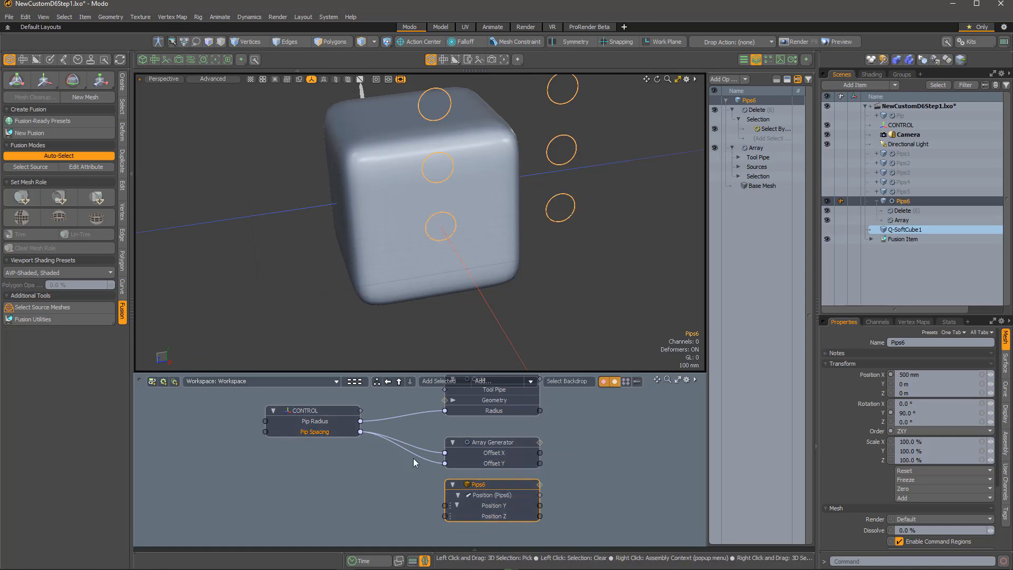
- Add a Basic Math Subtract node taking Pip Spacing as Value B, link its output to Pips6's Position Y, and link Pip Spacing to Position Z
left_click(501, 381)
type("subtract")
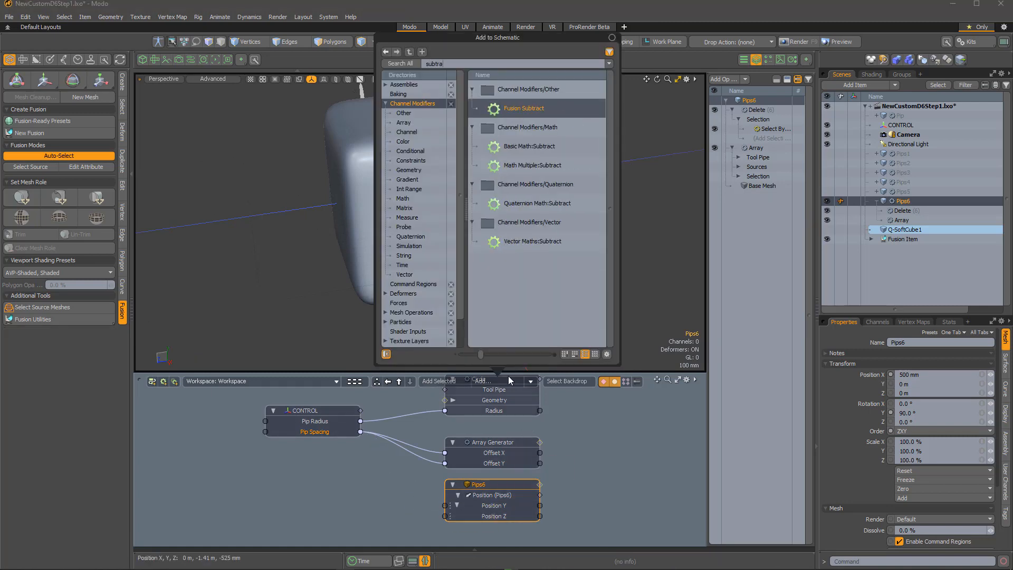
double_click(524, 149)
left_click_drag(454, 445, 411, 477)
left_click_drag(360, 432, 445, 516)
key("ctrl+z")
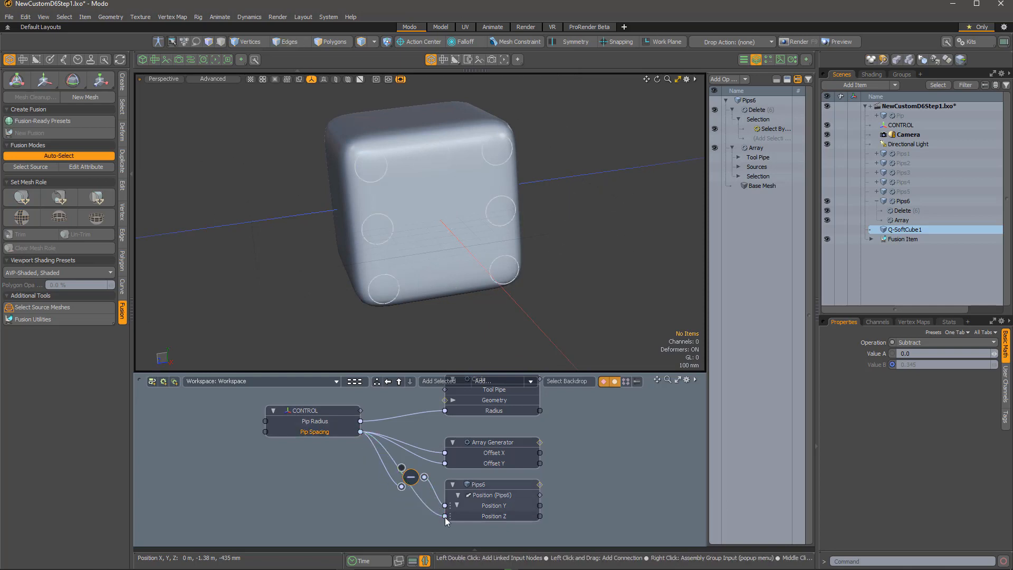
- Reduce CONTROL's Pip Spacing to 240 mm and check the six pips on the cube face
left_click_drag(504, 317, 466, 184, "alt")
scroll(546, 248, "down", 3)
left_click_drag(546, 248, 562, 185, "alt")
left_click(560, 186)
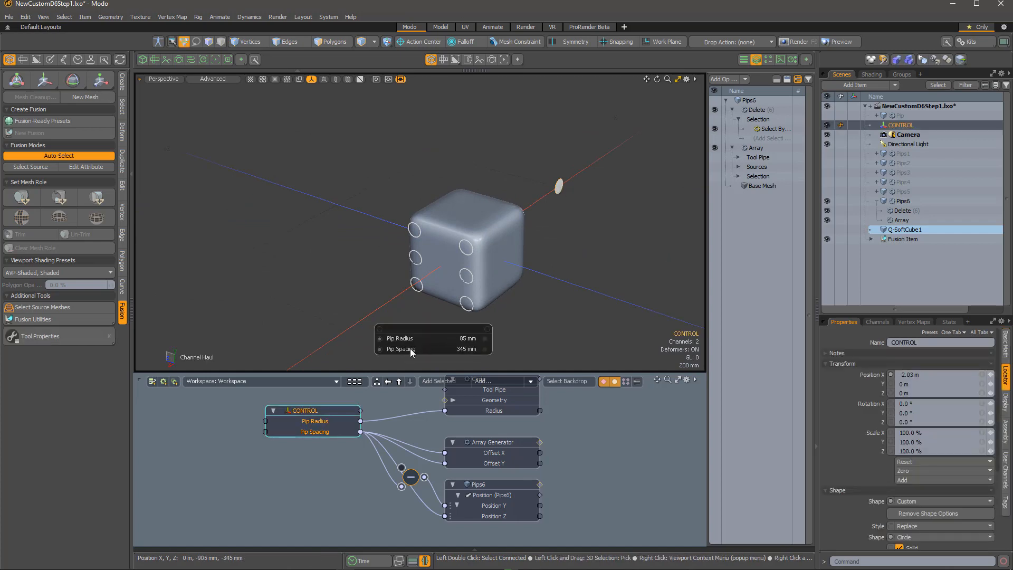
left_click_drag(411, 348, 369, 350)
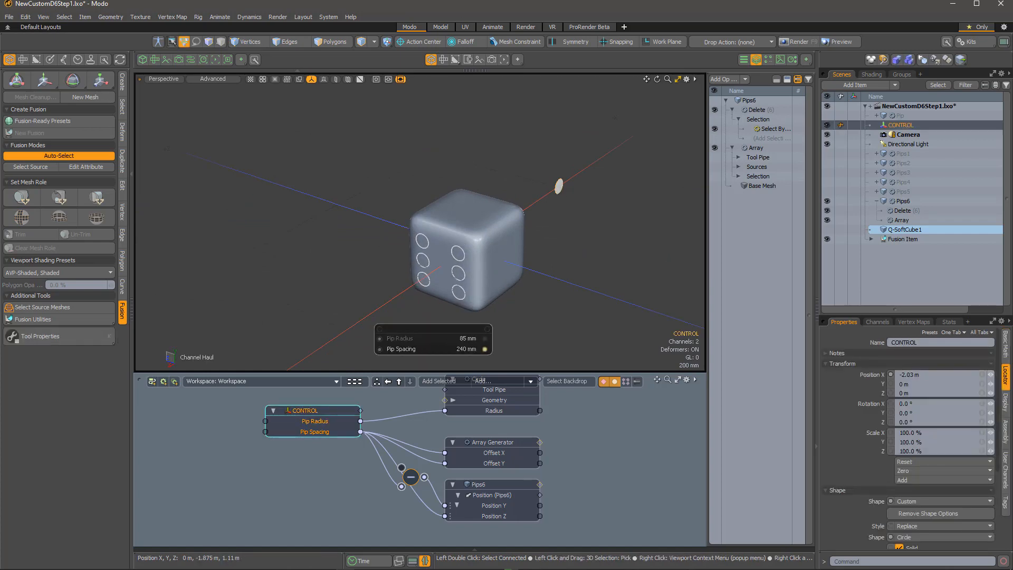
left_click_drag(473, 311, 525, 273, "alt")
scroll(524, 273, "up", 5)
key("space")
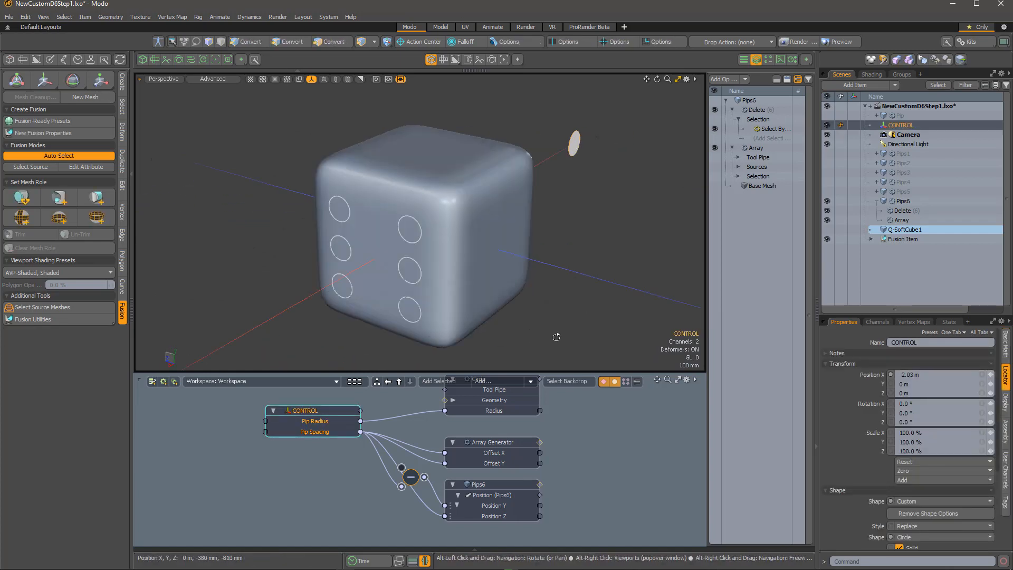
- Show Pips1 instead of Pips6 and set its Position X to -500 mm
left_click_drag(556, 338, 422, 322, "alt")
left_click(828, 201)
left_click(827, 154)
left_click(904, 153)
key("w")
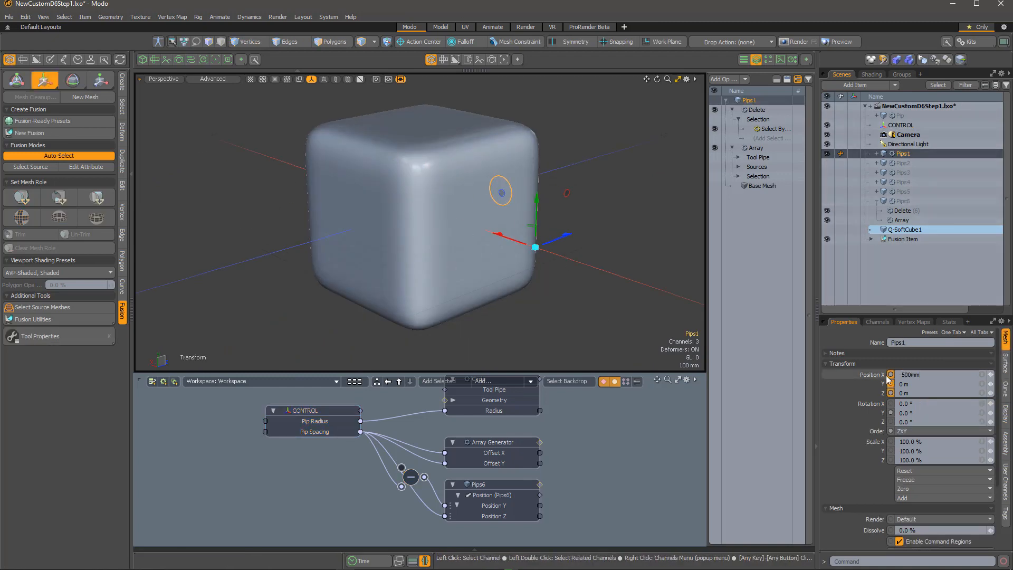
left_click(934, 375)
type("-500mm")
key("Tab")
- Rotate Pips1 to -90° about the Y axis
type("ee")
left_click_drag(497, 245, 532, 238)
key("space")
- Bring Pips1's Position Y and Z channels into the schematic and link the Subtract node's output to both
left_click_drag(507, 295, 570, 285, "alt")
left_click_drag(672, 463, 609, 458)
left_click_drag(424, 477, 561, 464)
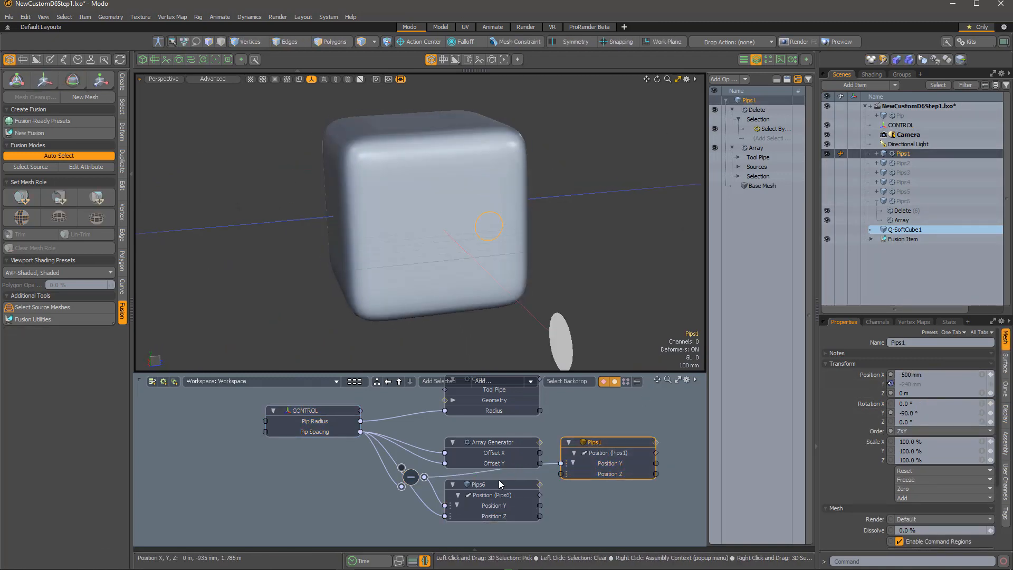
left_click_drag(499, 480, 561, 474)
- Show Pips6 and Pips2, and set Pips2's Position Z to -500 mm
left_click_drag(475, 317, 552, 312, "alt")
left_click(828, 201)
left_click(828, 163)
left_click(904, 163)
key("w")
left_click_drag(427, 198, 475, 228)
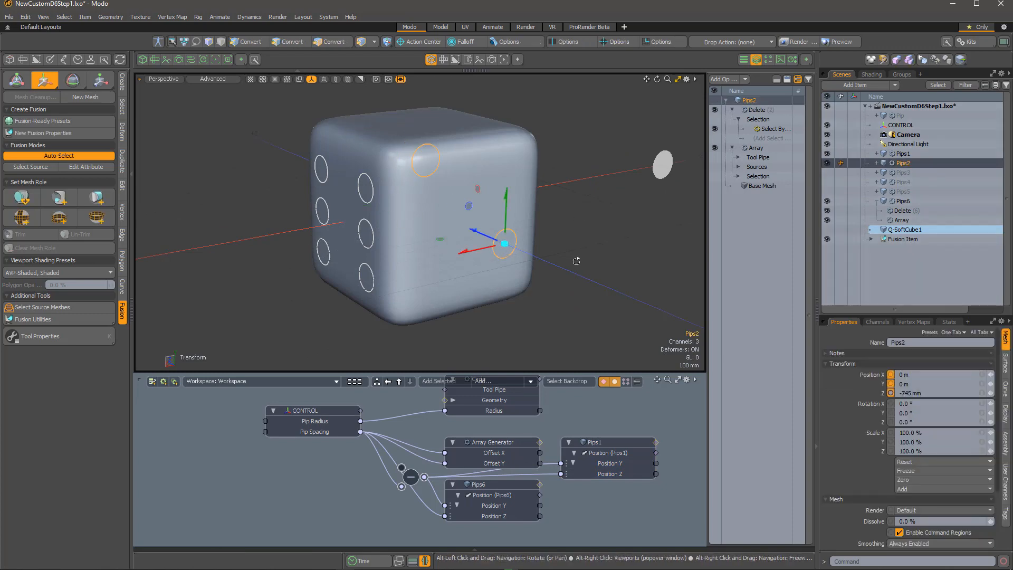
left_click_drag(576, 260, 506, 263, "alt")
left_click_drag(931, 394, 874, 397)
type("-500 mm")
key("Return")
- Bring Pips2's Position X and Y channels into the schematic and drive both from the Subtract node's output
left_click_drag(527, 290, 581, 290, "alt")
left_click_drag(873, 376, 612, 504)
left_click(582, 515)
left_click_drag(427, 461, 575, 510)
- Show Pips5, set its Position Z to 500 mm, and link the Subtract output to its Position X and Y
left_click_drag(573, 288, 454, 293, "alt")
left_click(828, 192)
left_click(903, 191)
type("w500mm")
left_click_drag(874, 375, 490, 525)
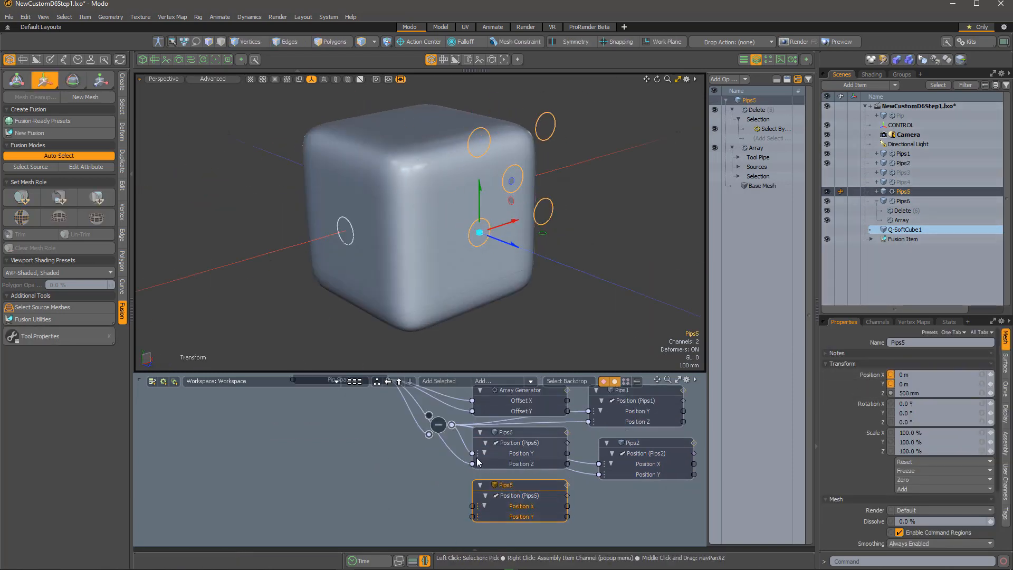
left_click_drag(452, 425, 472, 507)
left_click_drag(451, 425, 472, 516)
- Show Pips3, move it to Position Y 500 mm, and rotate it to -90° about the X axis
left_click_drag(542, 287, 520, 285, "alt")
left_click(828, 173)
left_click(904, 173)
key("w")
left_click_drag(421, 204, 420, 108)
key("e")
left_click_drag(453, 232, 435, 175)
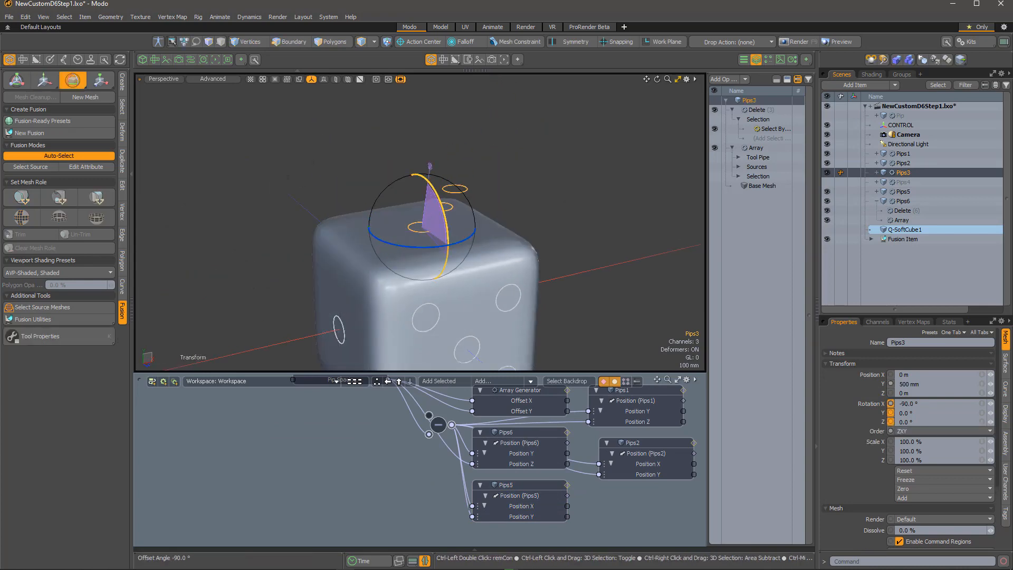
- Bring Pips3's Position X and Z channels into the schematic and link the Subtract output to both
left_click_drag(891, 393, 621, 505)
left_click(601, 527)
left_click_drag(452, 424, 589, 537)
left_click(315, 451)
- Show Pips4, move it to Position Y -500 mm, and rotate it to 90° about the X axis
left_click_drag(401, 227, 445, 193, "alt")
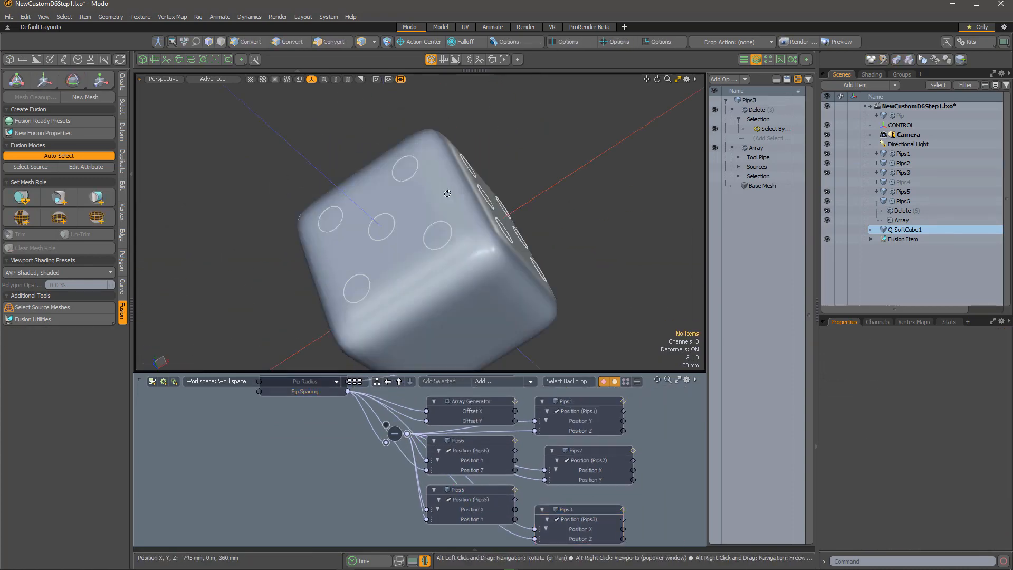
left_click(827, 182)
left_click(903, 182)
left_click_drag(488, 232, 511, 246, "alt")
key("w")
left_click_drag(426, 211, 465, 296)
key("e")
left_click_drag(485, 248, 531, 273, "alt")
- Bring Pips4's Position X and Z channels into the schematic and link the Subtract output to both
left_click(891, 375)
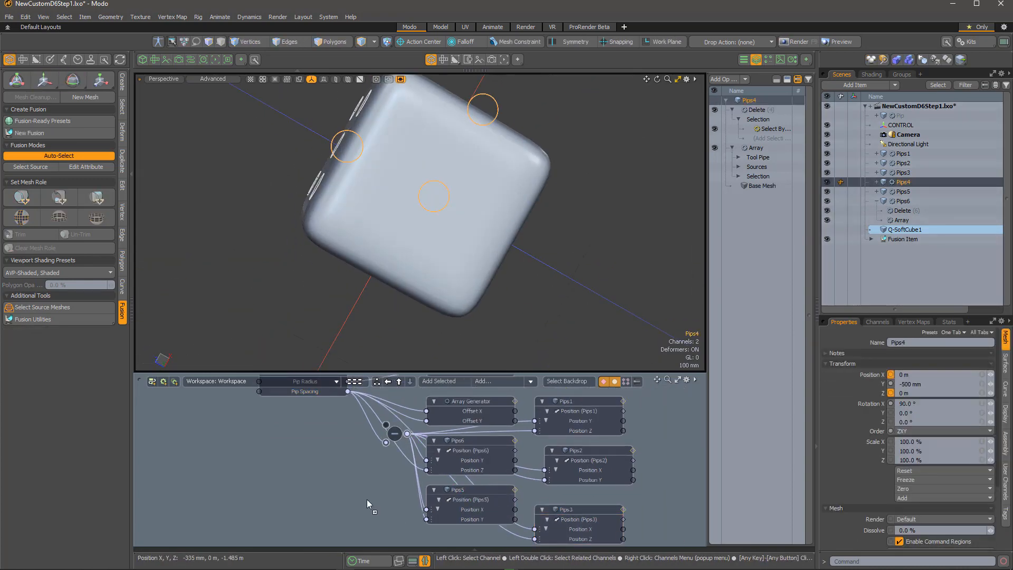
left_click_drag(367, 501, 365, 529, "alt")
left_click_drag(891, 393, 385, 508)
left_click_drag(405, 462, 385, 517)
left_click(338, 472)
- Create a new mesh item and name it CubeInner
left_click_drag(454, 238, 623, 238, "alt")
left_click(877, 201)
key("n")
double_click(896, 230)
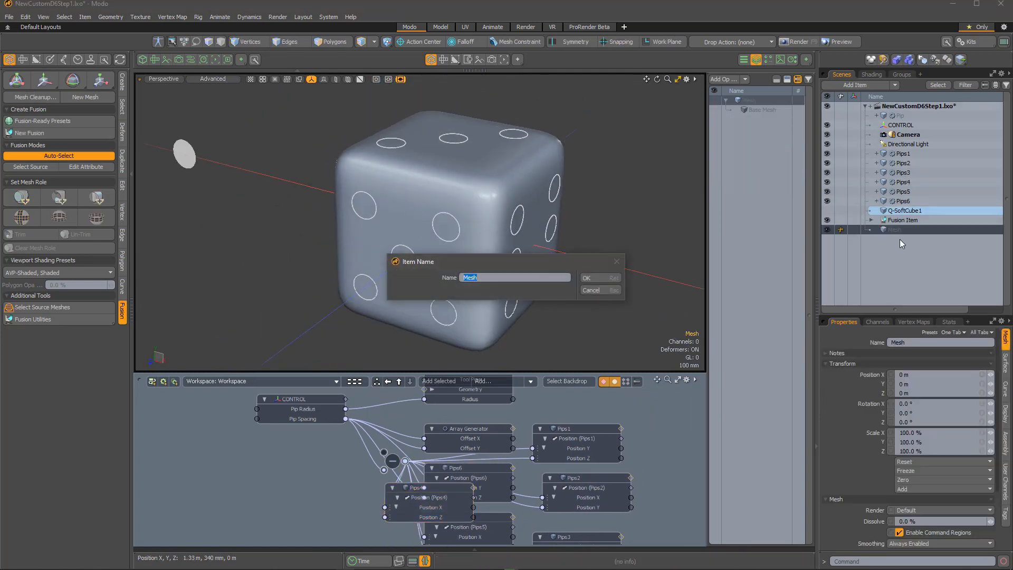
type("CubeInner")
key("Return")
- Add a Cube mesh operation to CubeInner with 16 segments and a size of 830 mm on all three axes
left_click(726, 79)
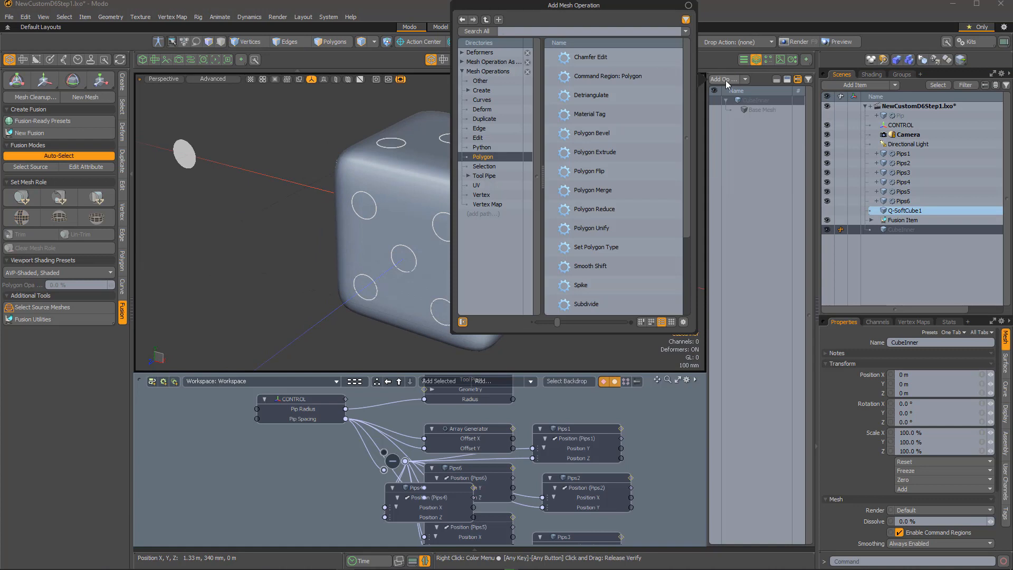
type("cube")
key("Return")
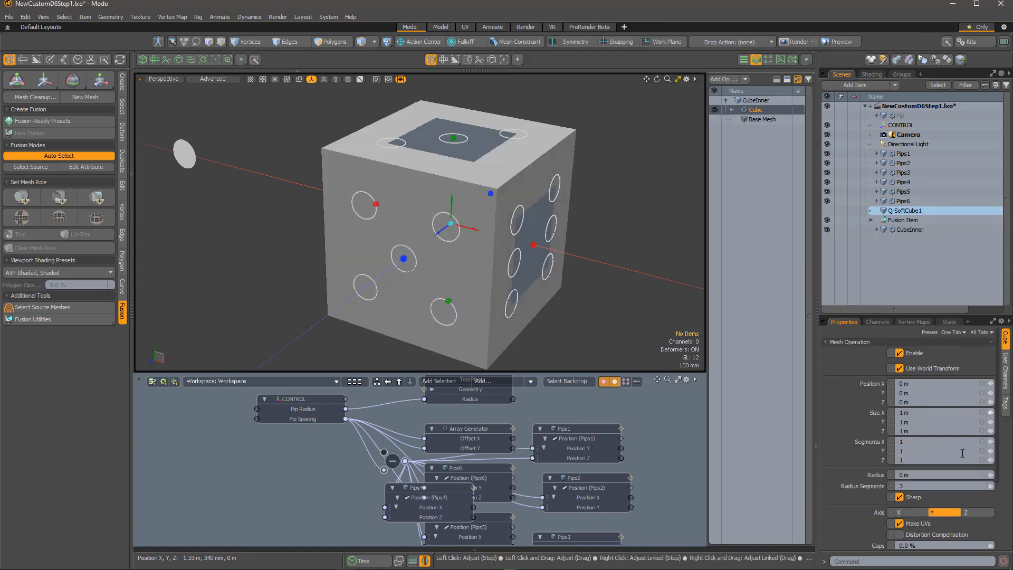
left_click(919, 450)
left_click(903, 422)
left_click_drag(990, 423, 965, 422)
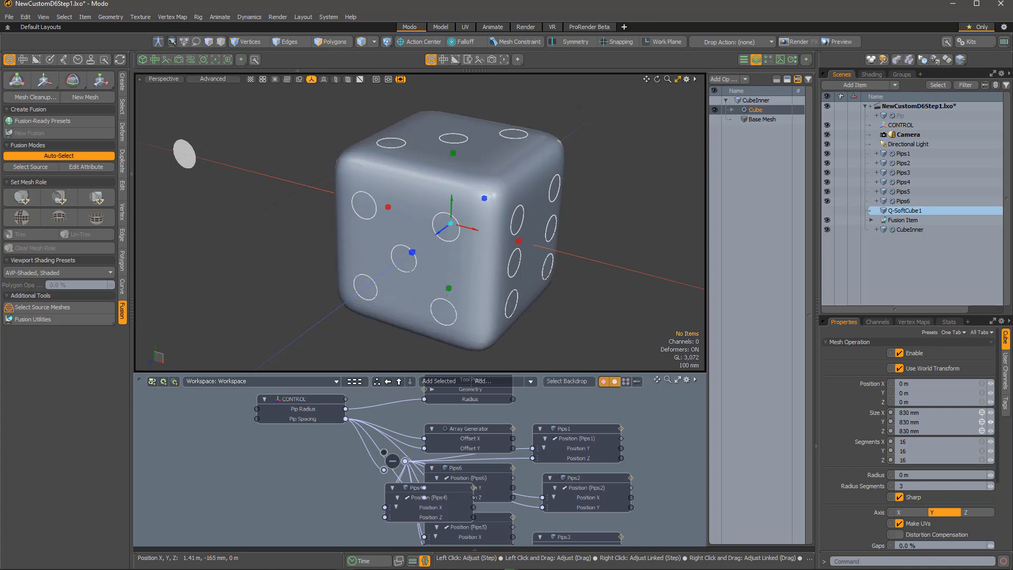
left_click(660, 284)
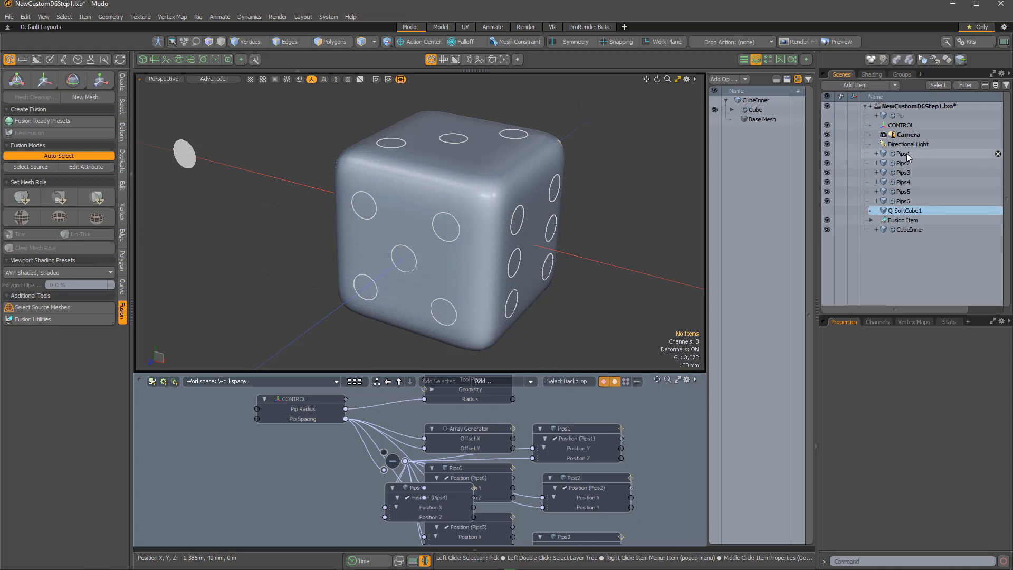
- Subtract Pips1 through Pips6 and CubeInner from Q-SoftCube1 in the Fusion
left_click_drag(904, 154, 906, 230)
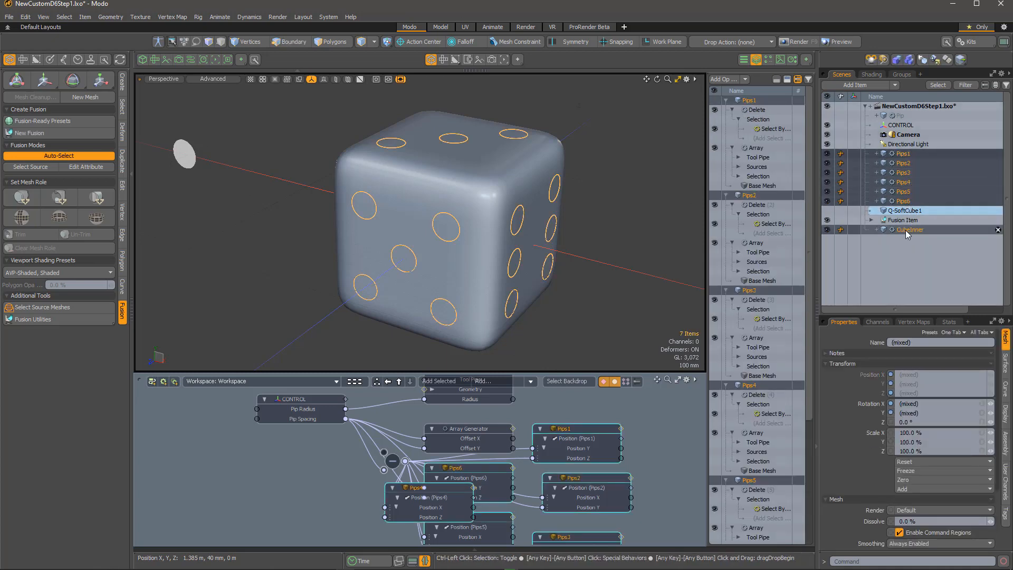
left_click(905, 211, "ctrl")
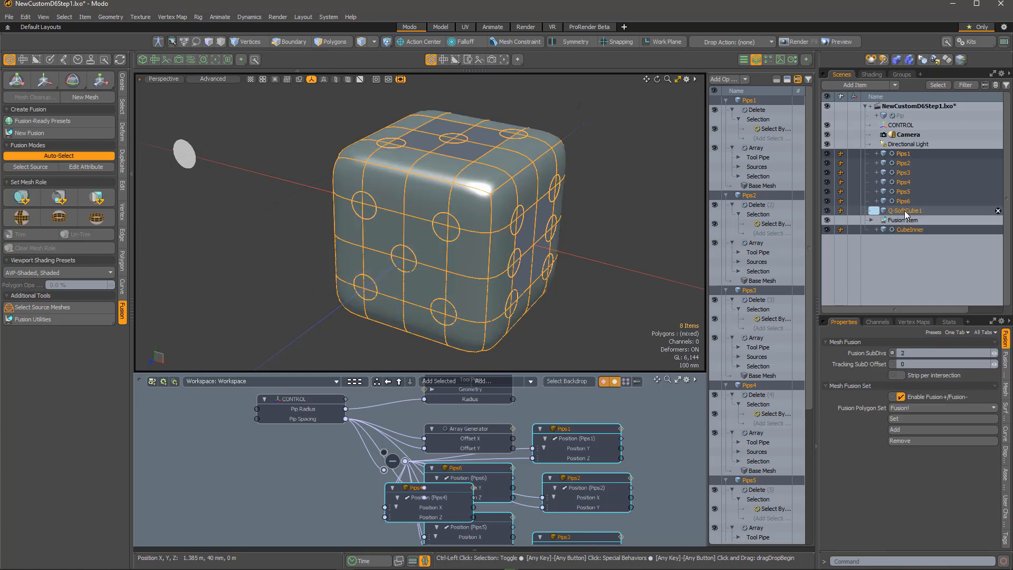
left_click(60, 198)
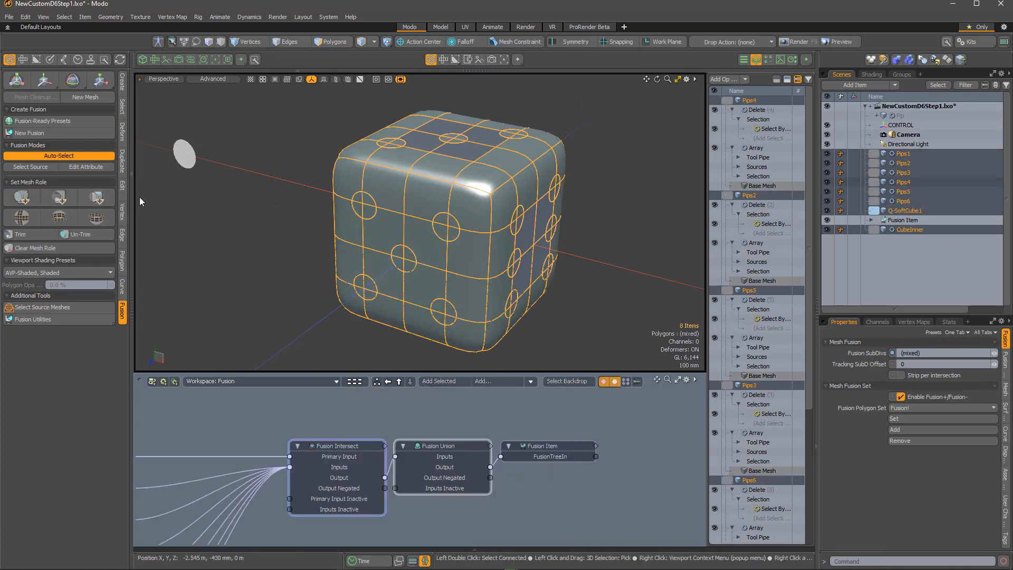
left_click(283, 233)
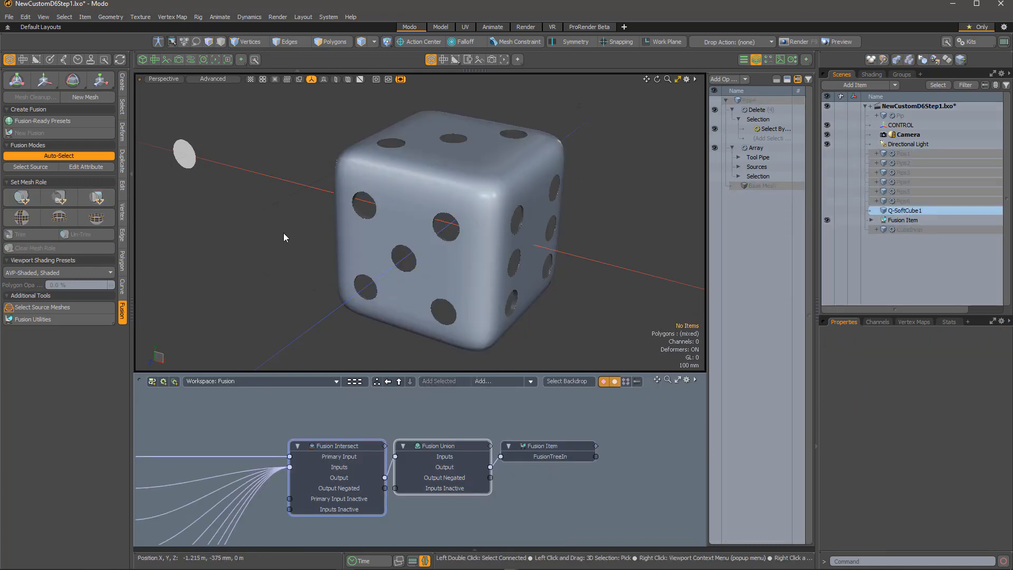
- Set the Fusion Item's Strip Width Abs to 20 mm
left_click_drag(283, 233, 451, 241, "alt")
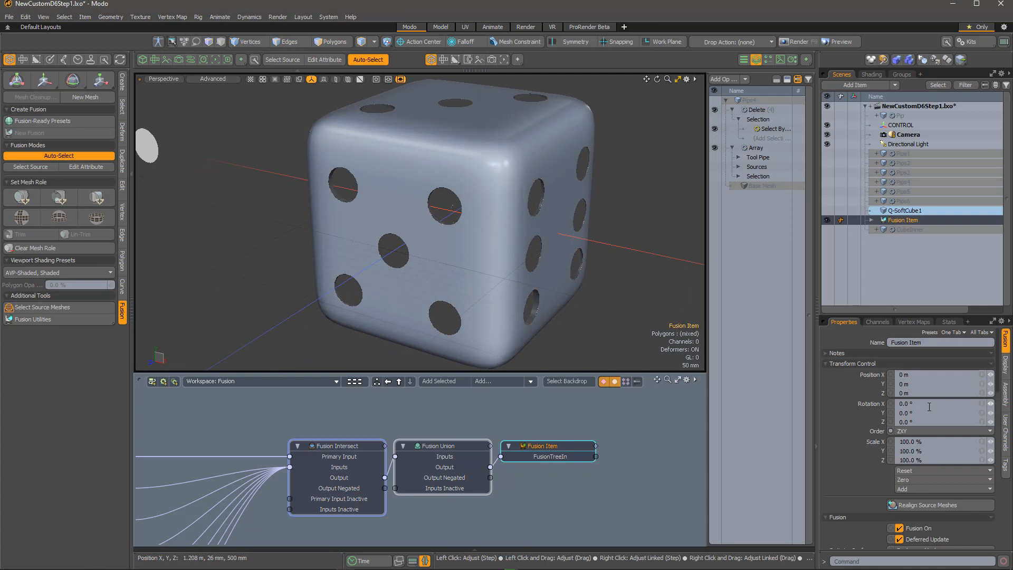
scroll(930, 407, "down", 10)
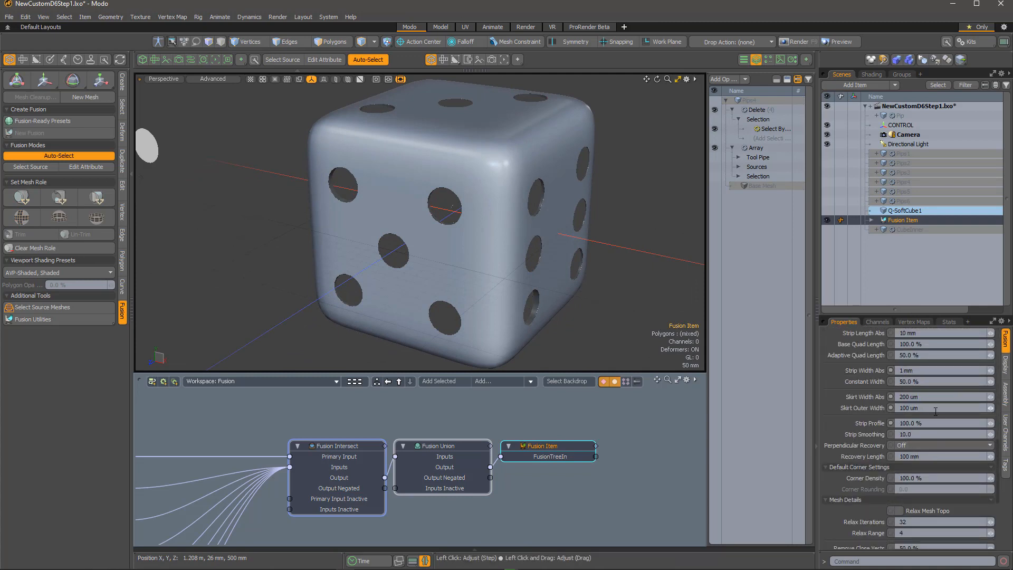
left_click_drag(991, 370, 992, 375)
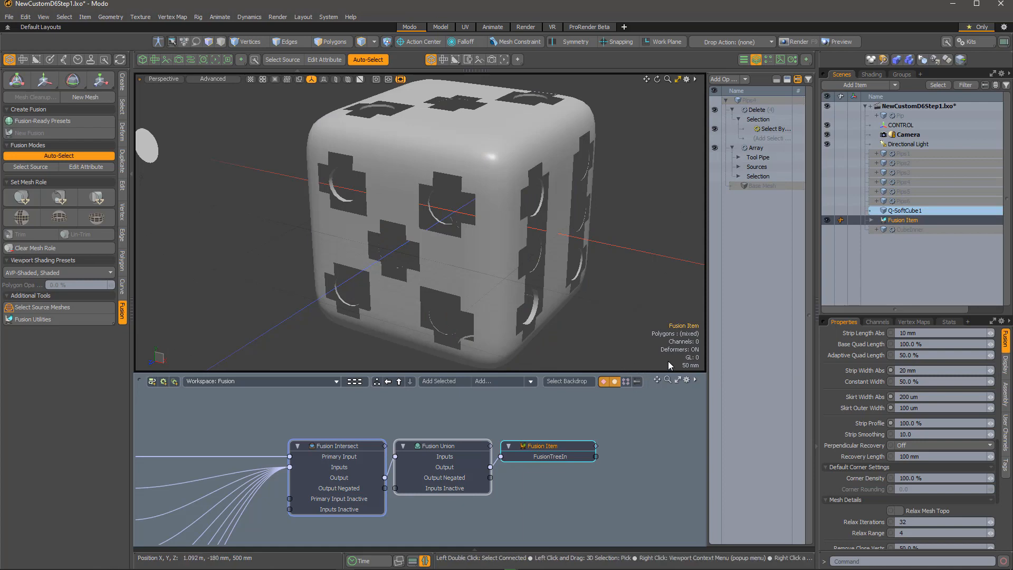
- Enable Manual Extrusion Depth on Pips1 through Pips6 and inspect the pip recesses up close
left_click(908, 153)
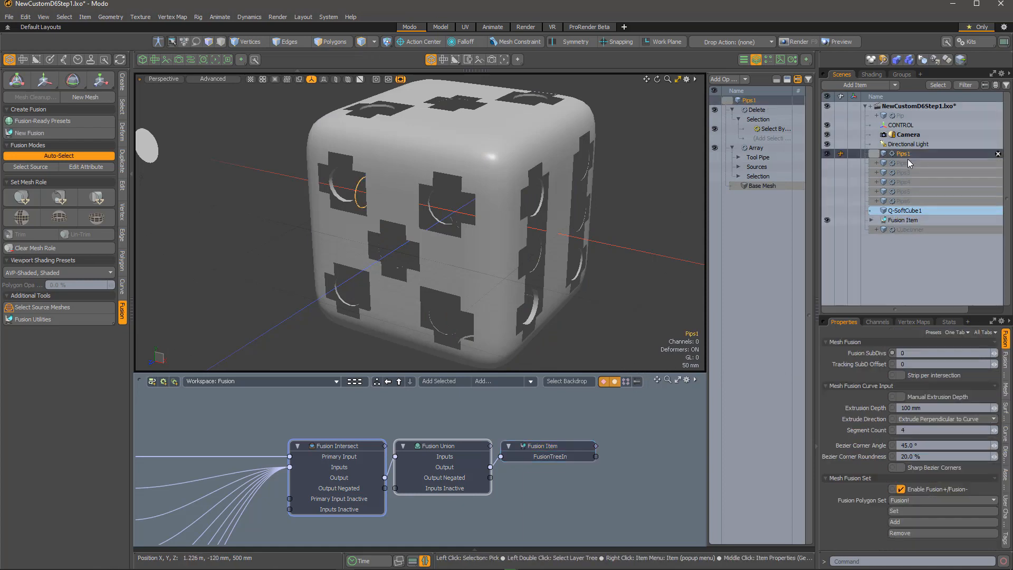
left_click(907, 201, "shift")
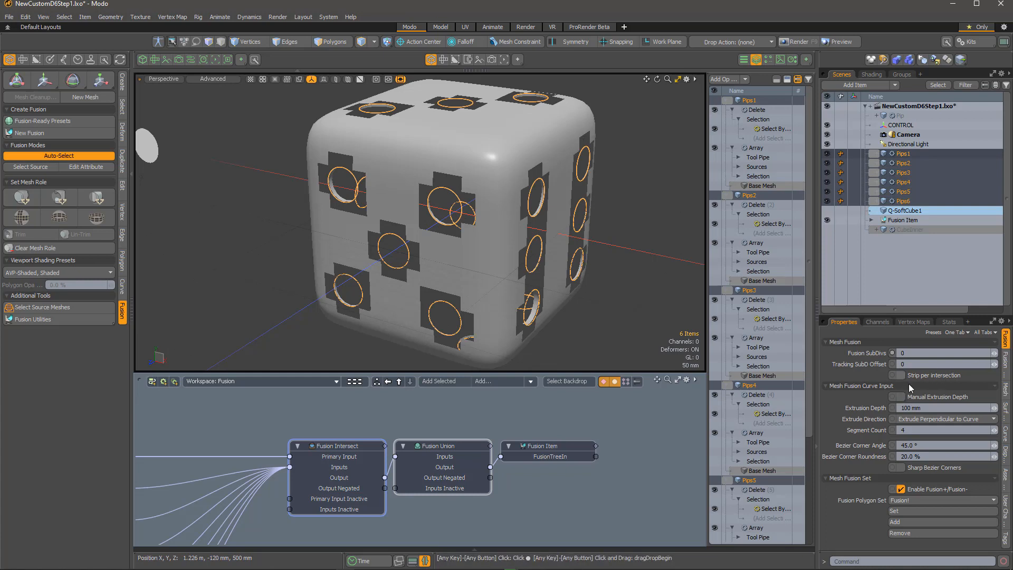
left_click(901, 397)
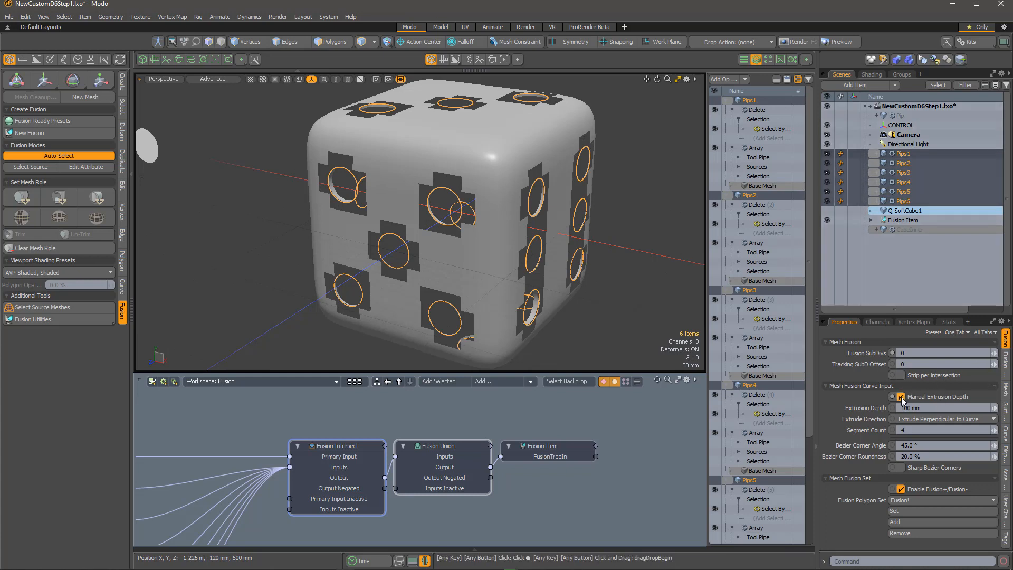
left_click(607, 310)
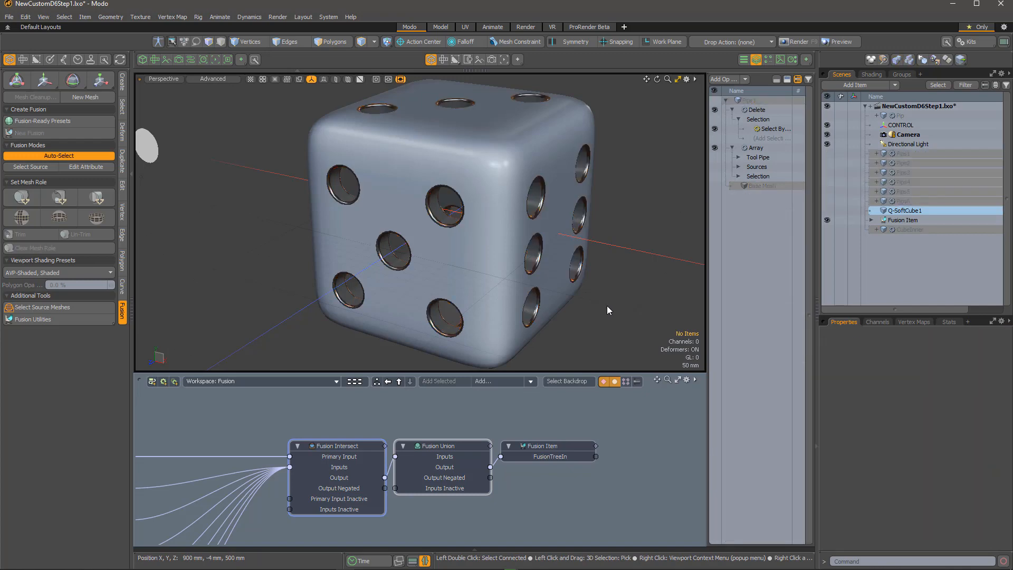
scroll(431, 224, "up", 5)
left_click_drag(482, 210, 524, 322, "alt")
scroll(573, 245, "down", 5)
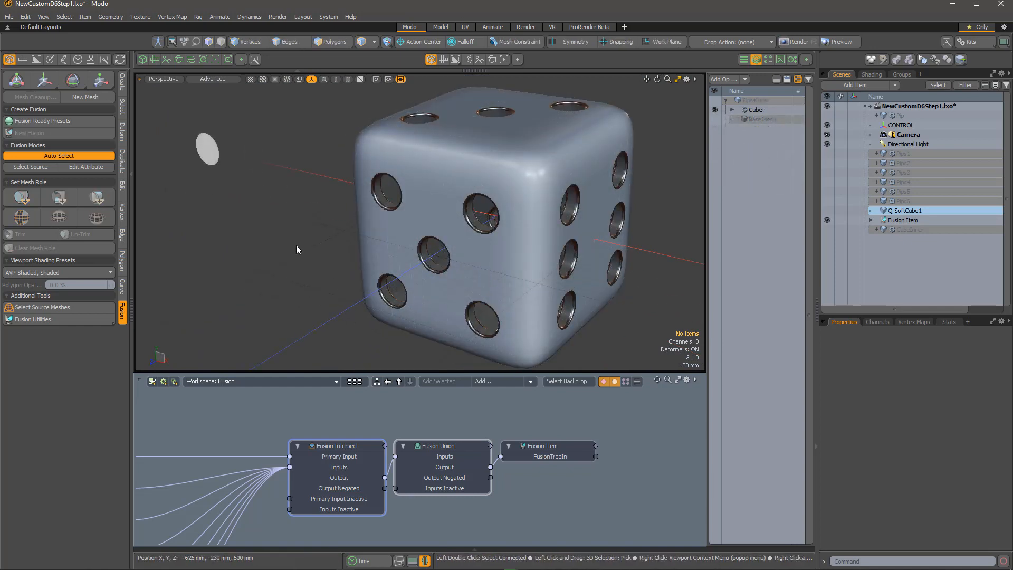
- Review the Fusion schematic, restore the larger 3D view, and clear CubeInner's mesh role
left_click(208, 149)
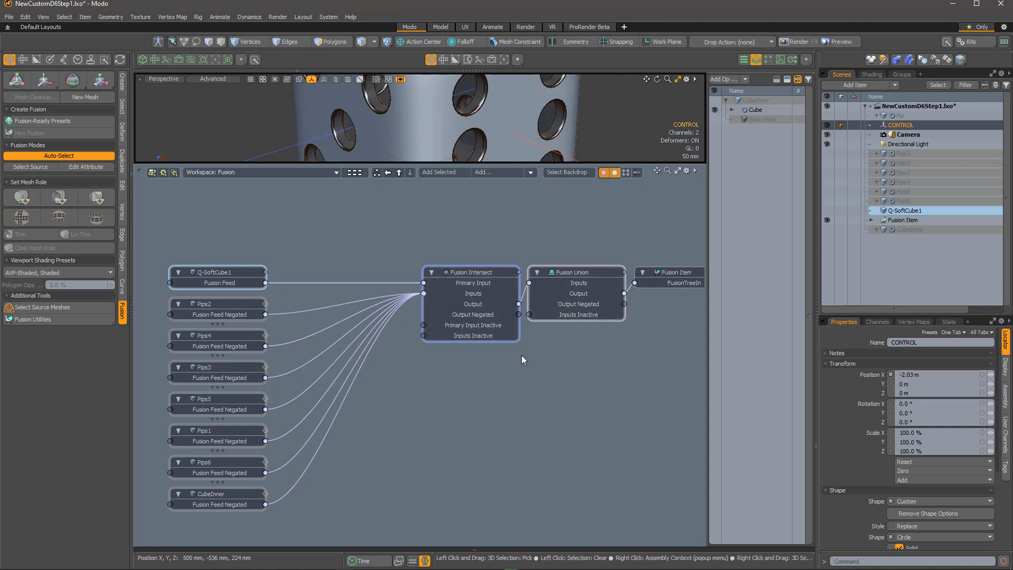
scroll(518, 357, "down", 3)
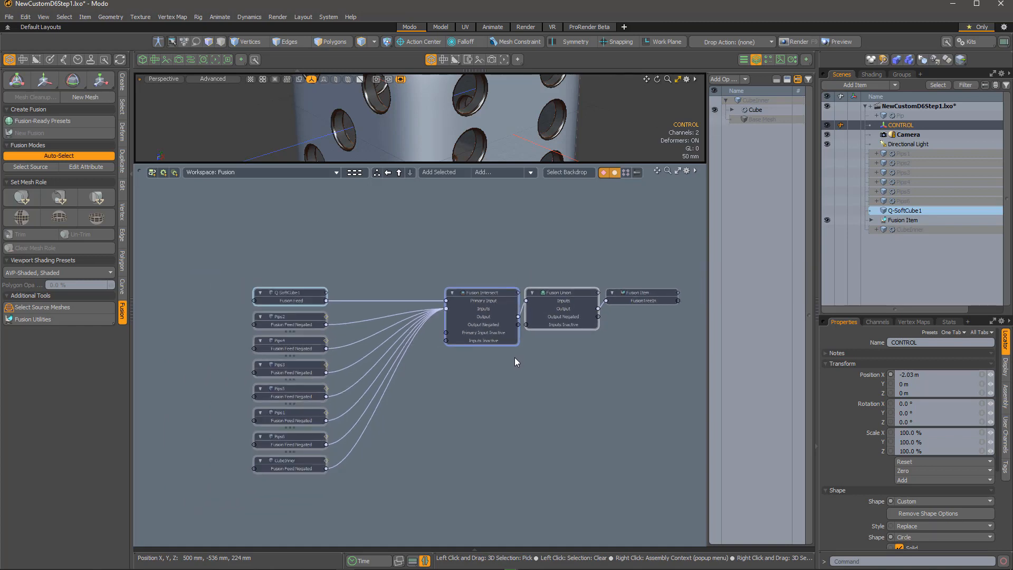
left_click_drag(473, 165, 472, 391)
left_click_drag(449, 269, 462, 295, "alt")
left_click(907, 230)
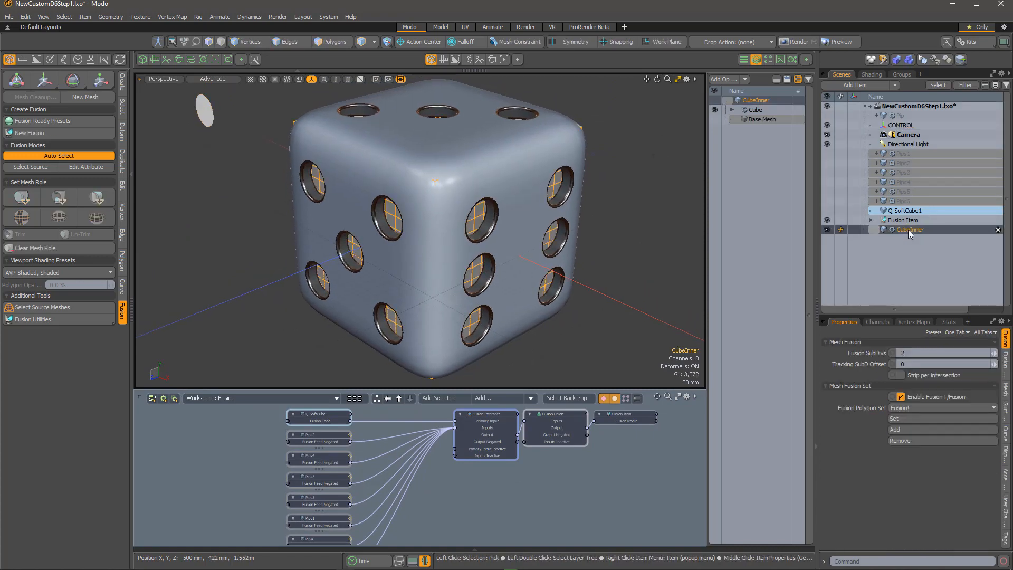
left_click(38, 248)
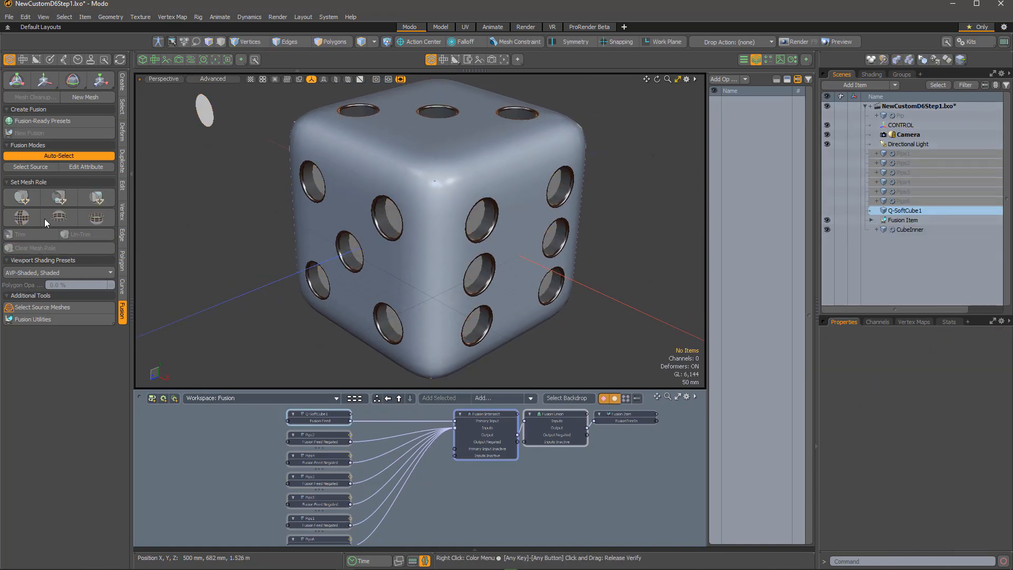
- Add CubeInner to Q-SoftCube1's Fusion with the primary mesh role
left_click(909, 230)
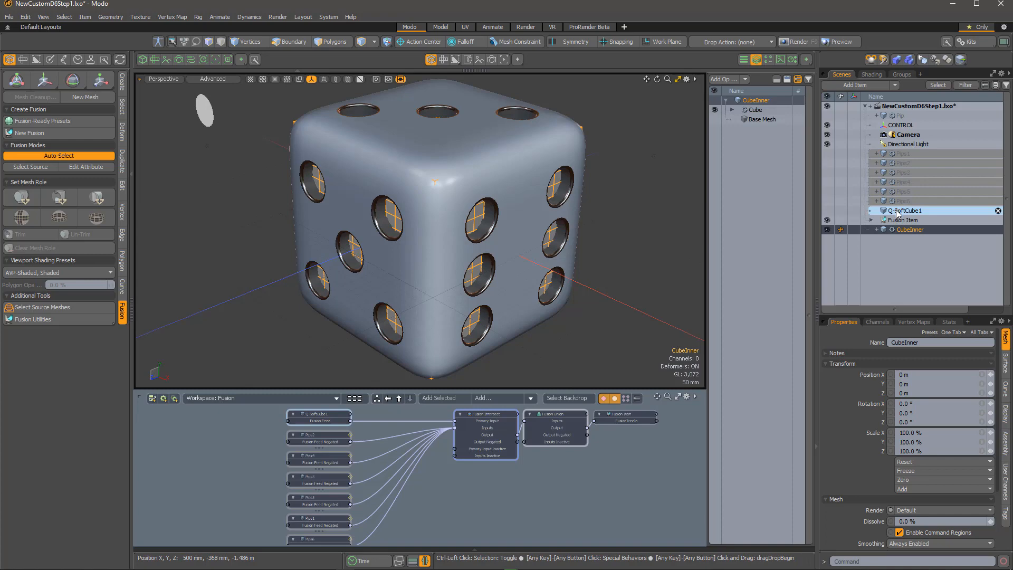
left_click(897, 211, "ctrl")
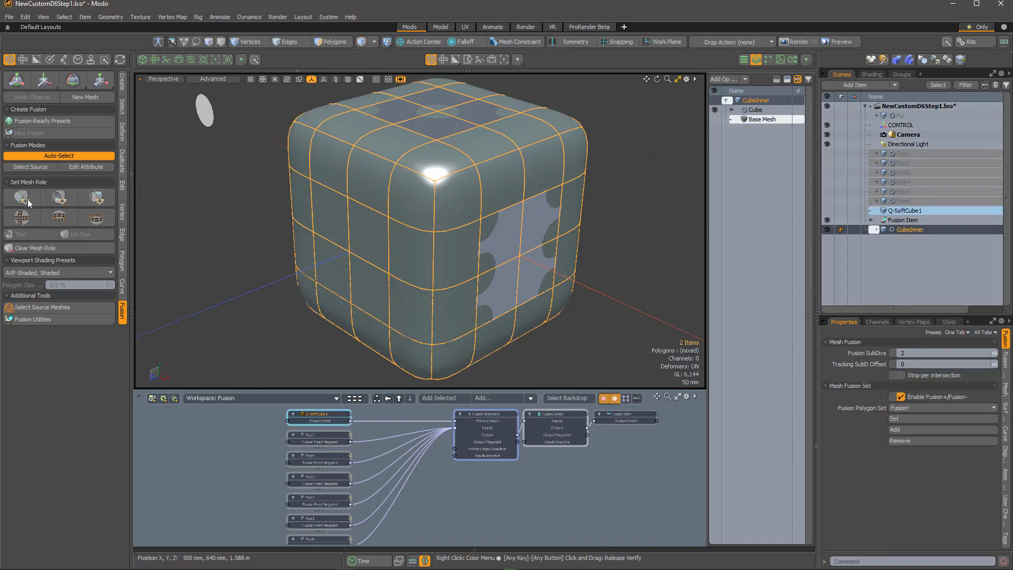
left_click(21, 198)
left_click(584, 325)
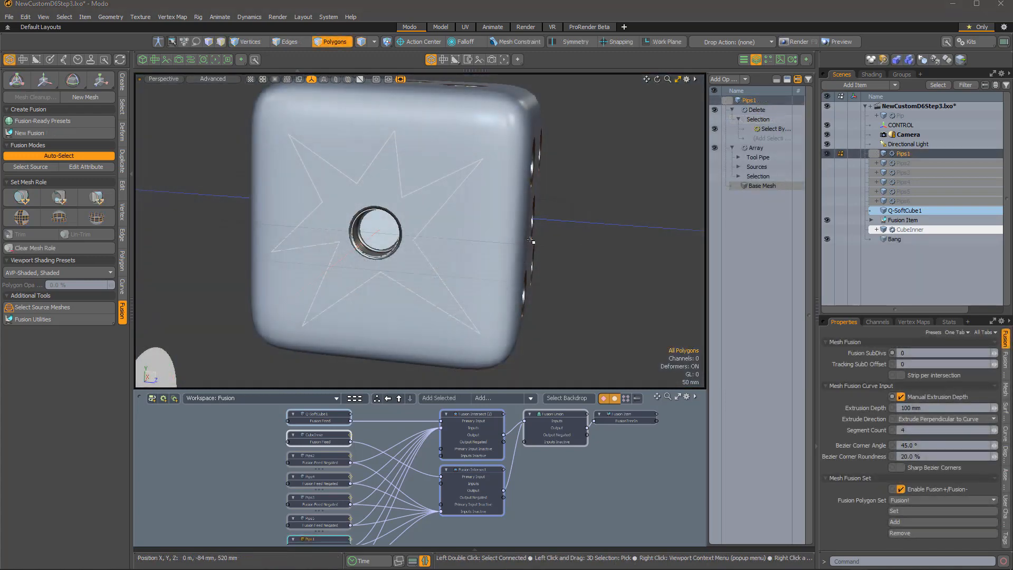
- Clear the mesh role of Pips1 to take it out of the Fusion
double_click(901, 153)
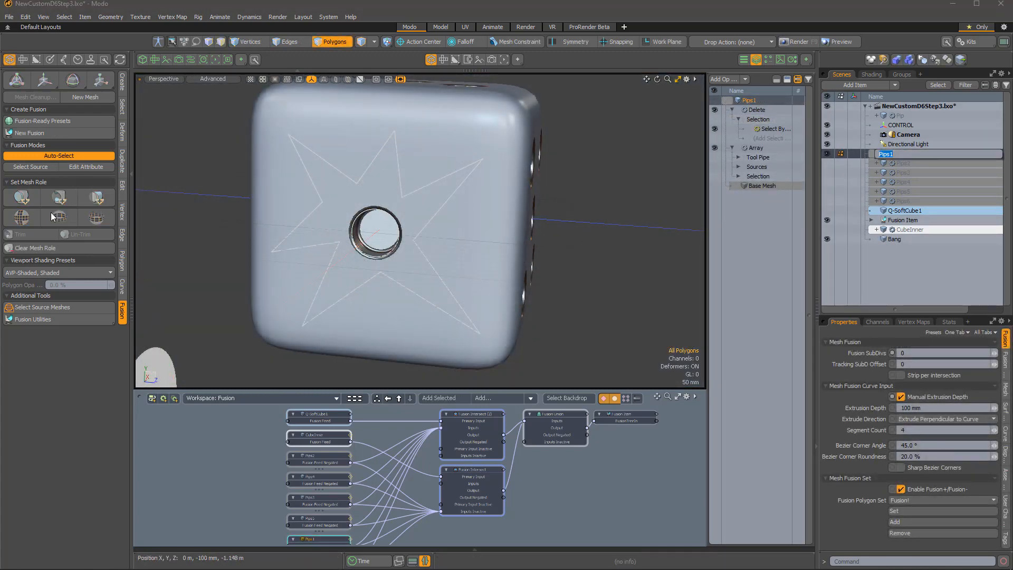
left_click(39, 248)
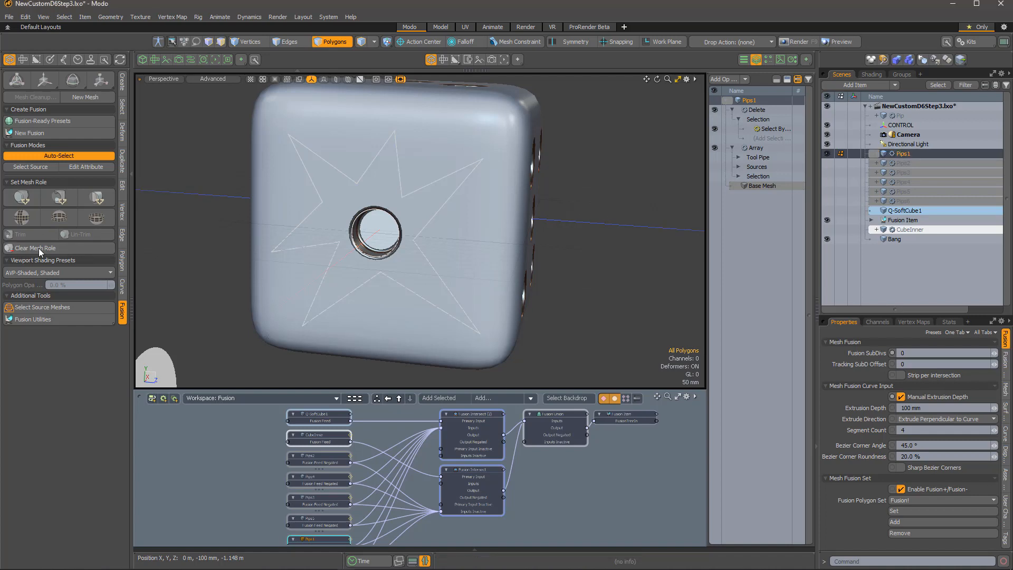
left_click(43, 246)
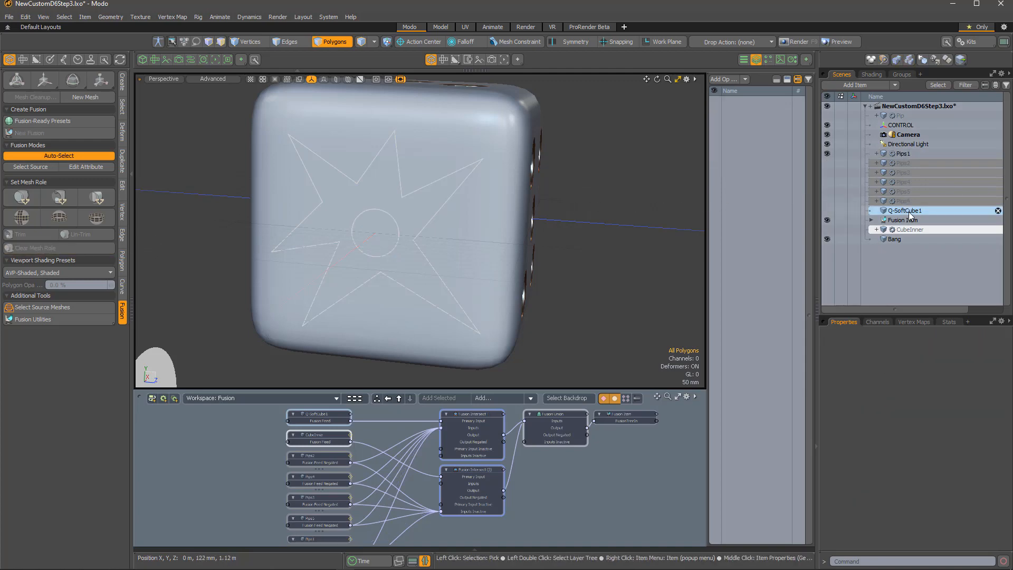
- Subtract the star-shaped Bang curve mesh from Q-SoftCube1 in the Fusion
left_click(895, 239)
left_click(893, 211, "ctrl")
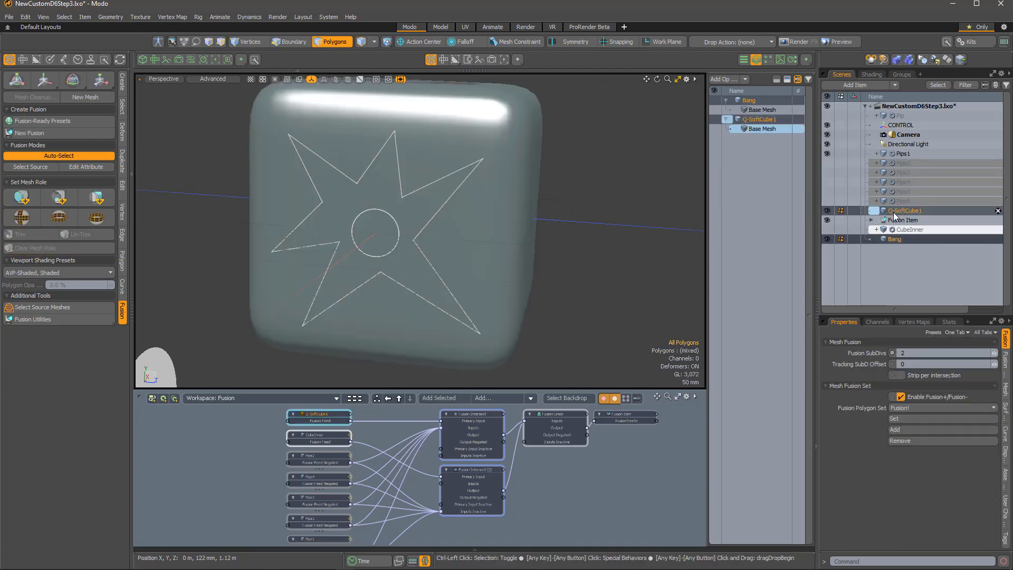
left_click(59, 199)
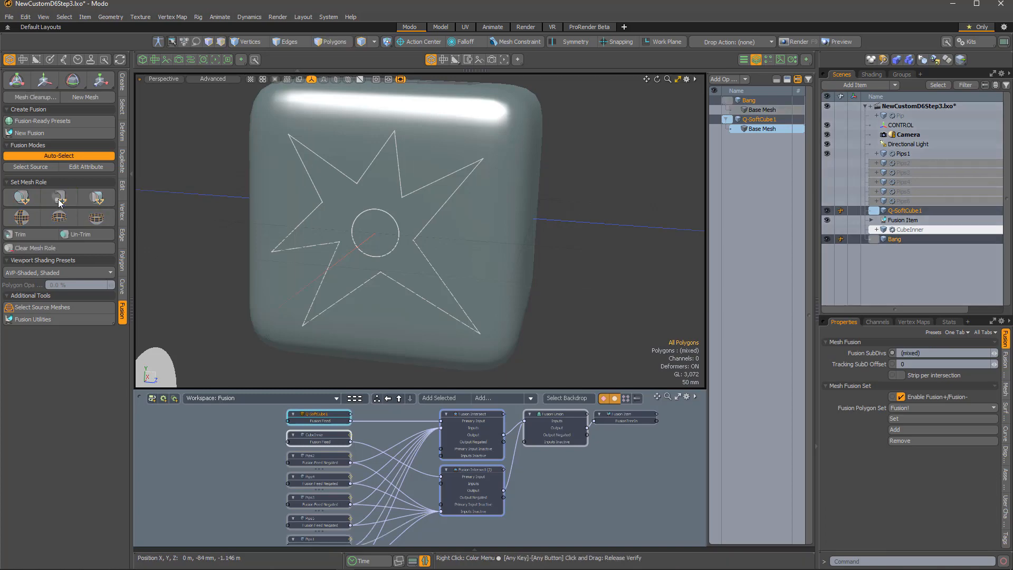
- Enable manual extrusion depth for the Bang curve and set its depth to 100 mm
left_click(593, 251)
left_click_drag(593, 249, 445, 238, "alt")
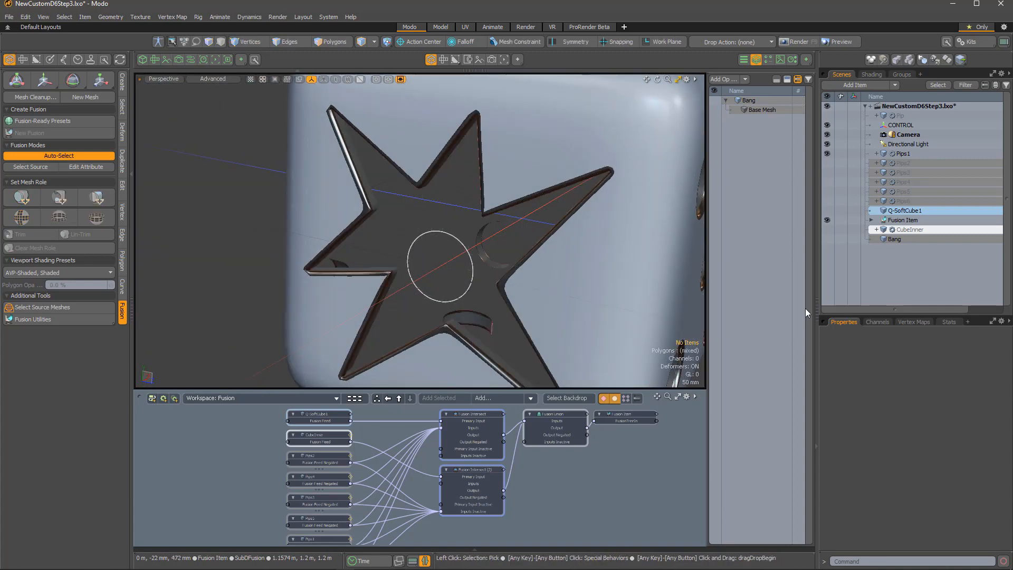
left_click(897, 239)
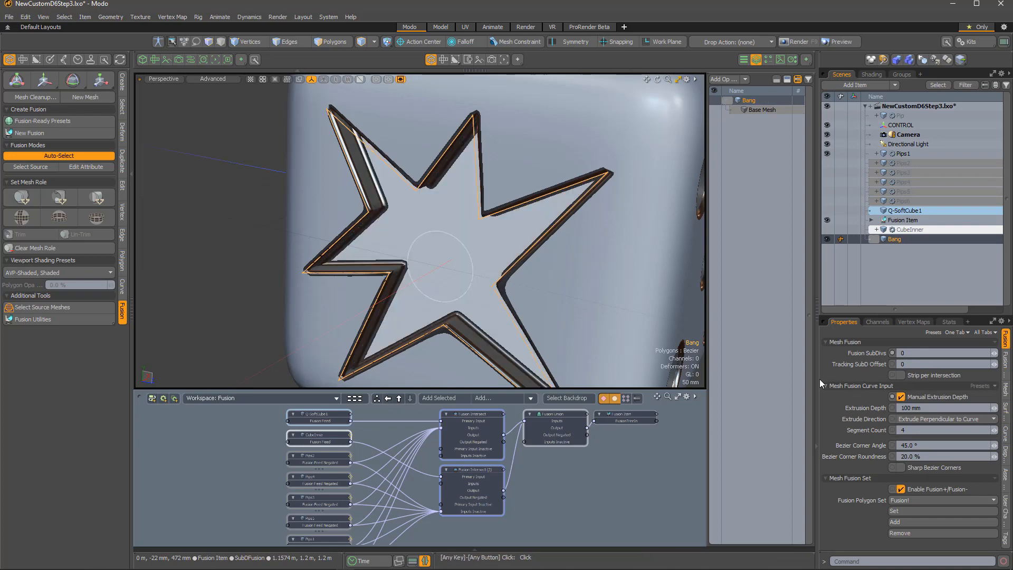
- Enable Sharp Bezier Corners for the Bang curve's star-shaped cut
left_click_drag(492, 248, 435, 242, "alt")
scroll(339, 255, "up", 4)
left_click_drag(339, 257, 468, 243, "alt")
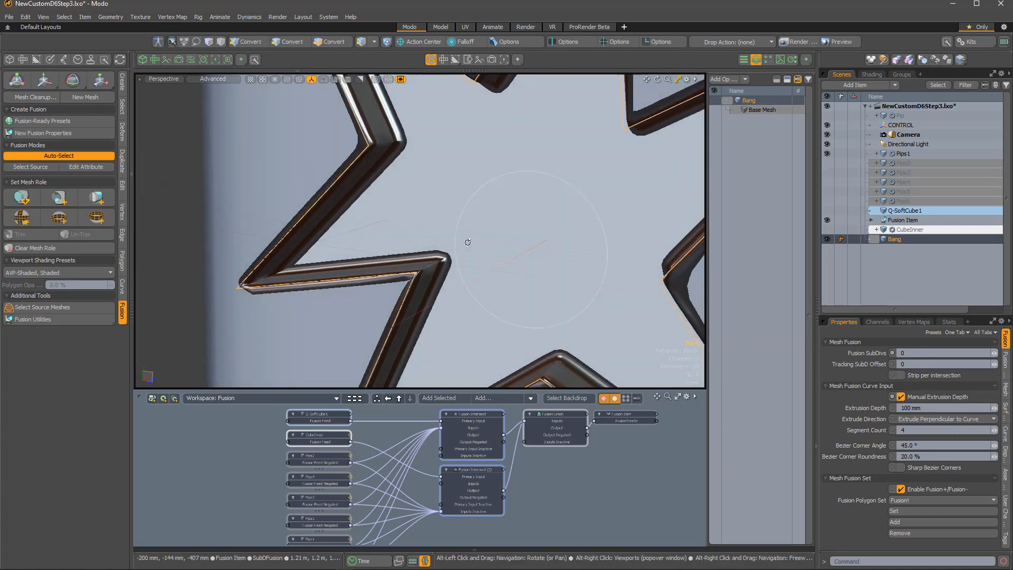
scroll(269, 287, "up", 8)
left_click_drag(274, 285, 351, 263, "alt")
scroll(350, 262, "down", 10)
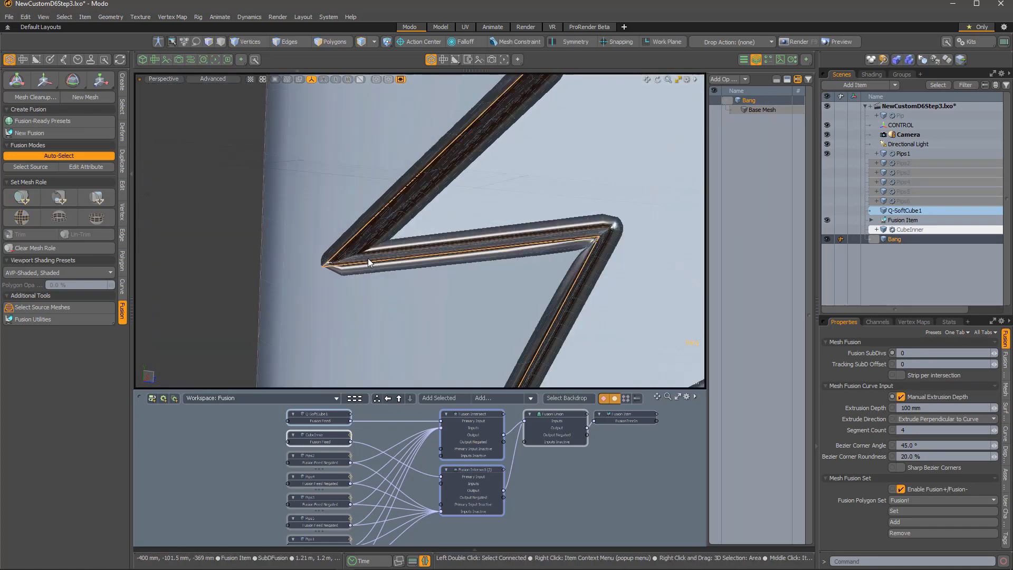
left_click_drag(468, 271, 520, 295, "alt")
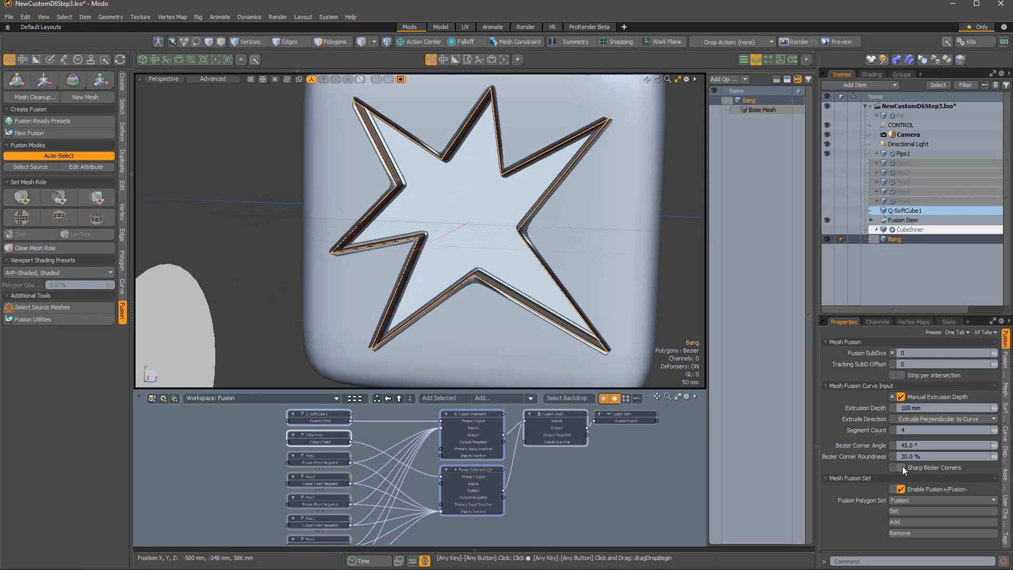
- Examine the tips and inner corners of the star-shaped cut up close, and the whole die face
scroll(414, 253, "up", 8)
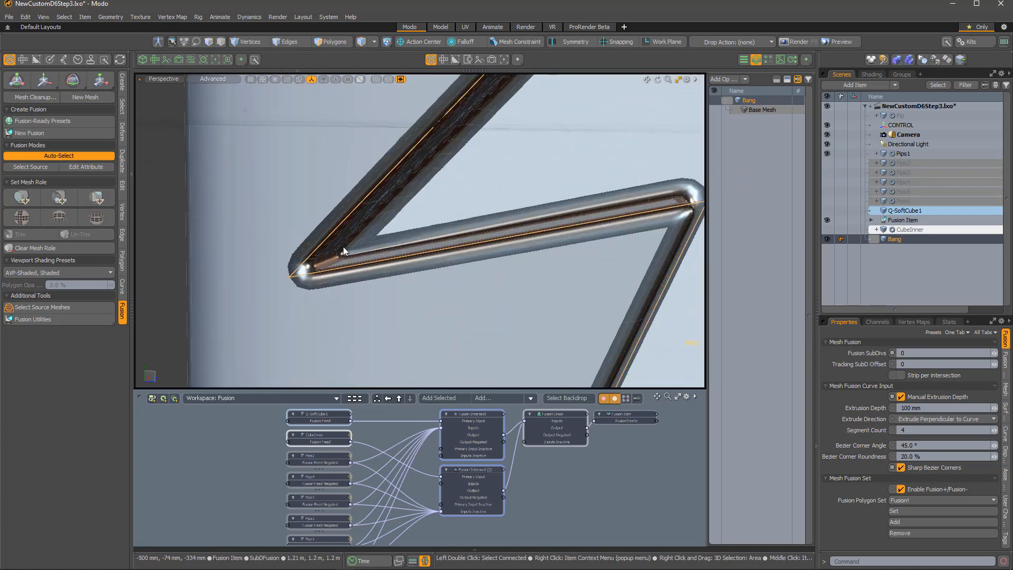
left_click_drag(431, 233, 452, 261, "alt")
scroll(459, 274, "down", 6)
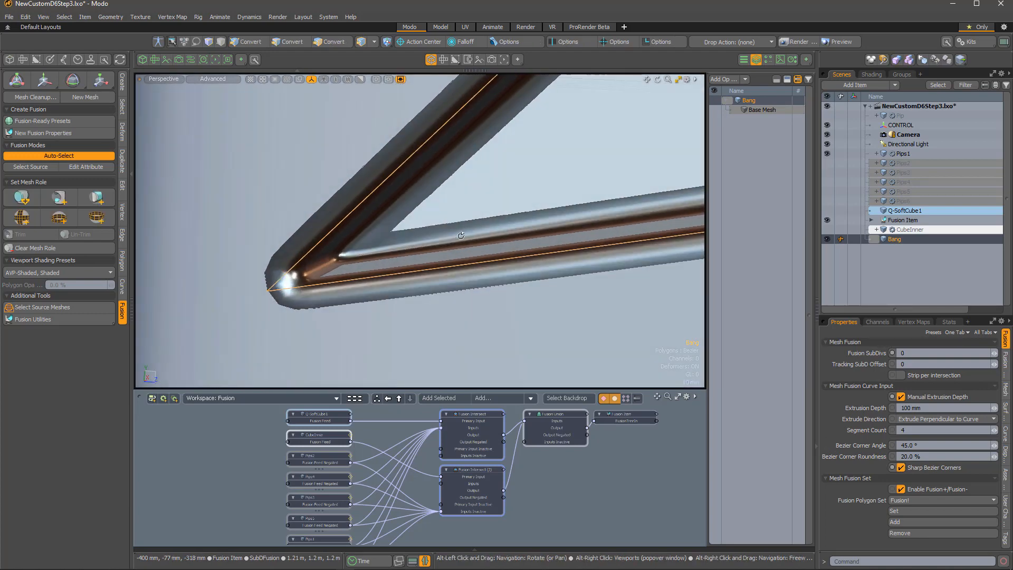
key("g")
key("g")
key("g")
key("g")
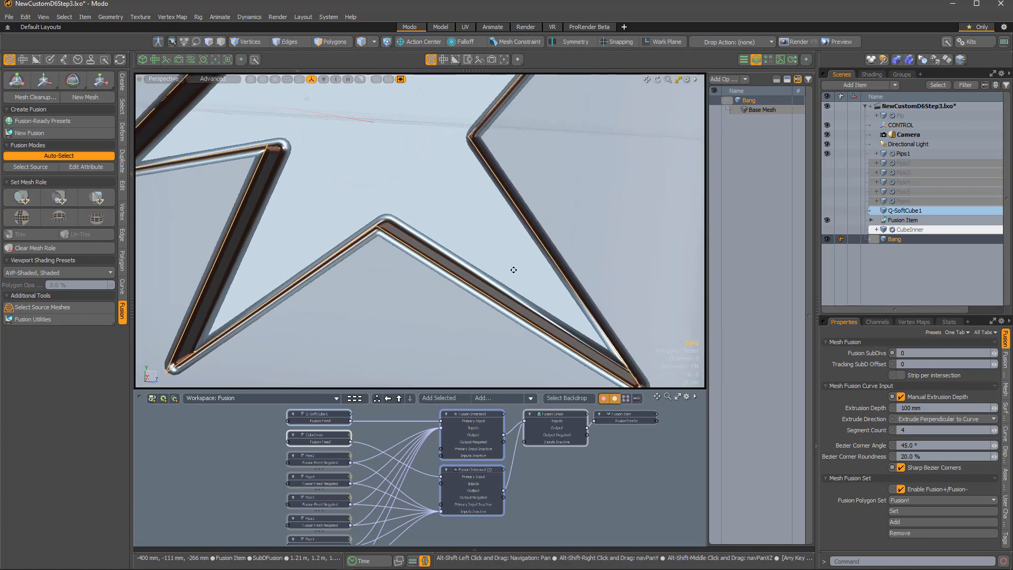
scroll(554, 308, "up", 5)
left_click_drag(554, 308, 504, 264, "alt")
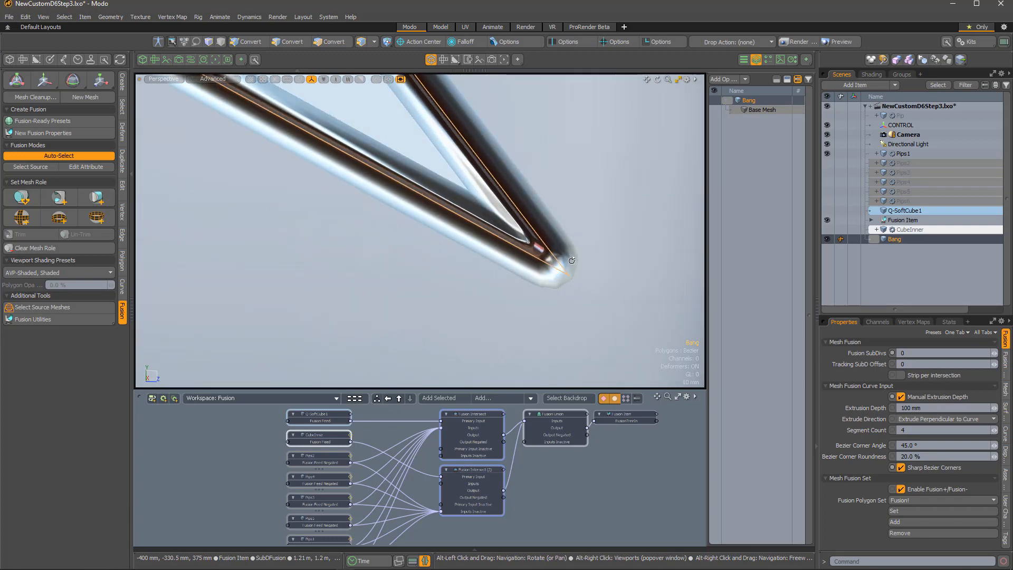
scroll(504, 264, "down", 7)
left_click_drag(453, 217, 549, 250, "alt+shift")
left_click_drag(549, 250, 588, 212, "alt")
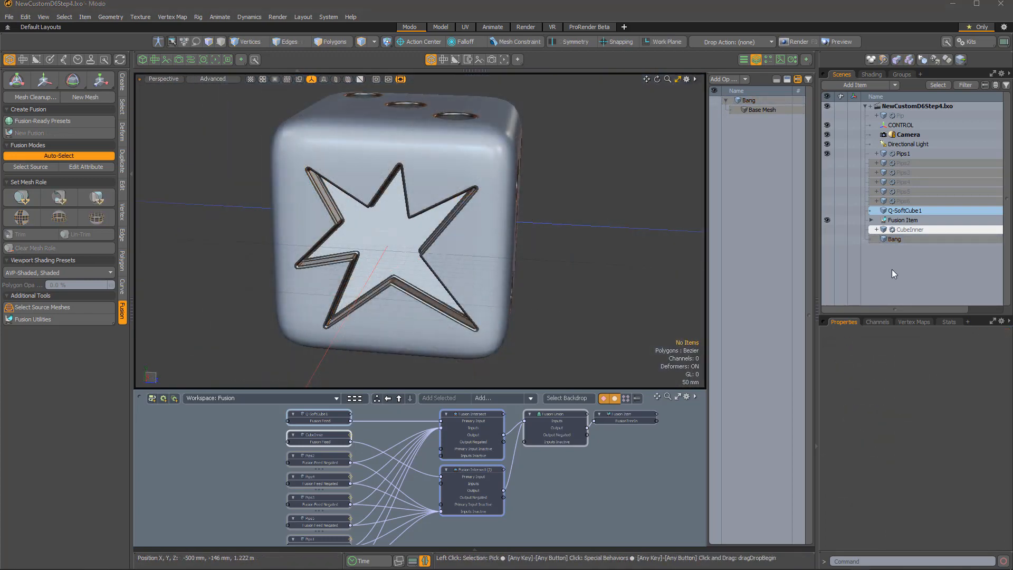
- Set the Fusion Item's output mesh mode to Airtight Final and convert a duplicate of it to a mesh named DieMesh
left_click(901, 221)
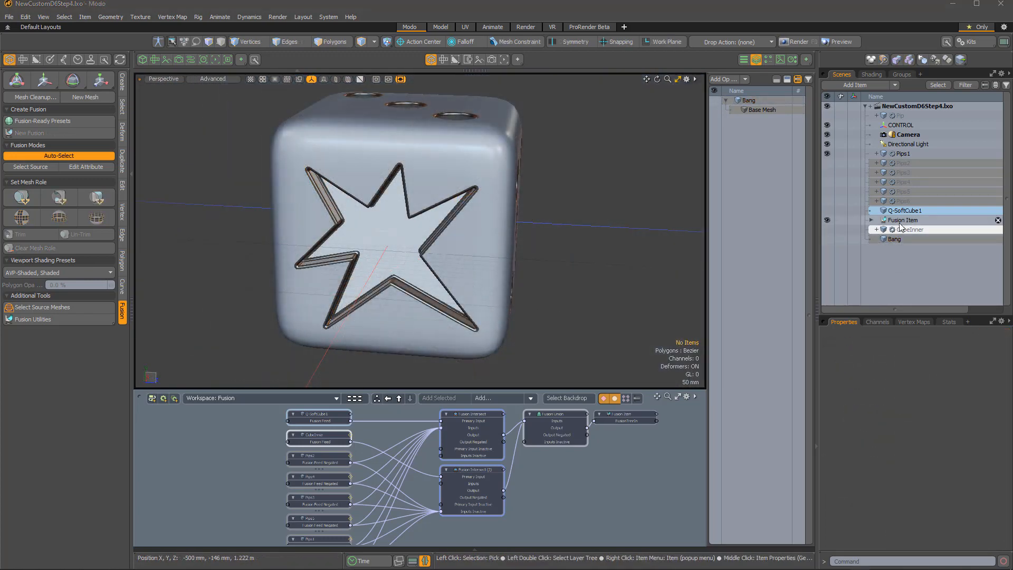
scroll(932, 376, "down", 5)
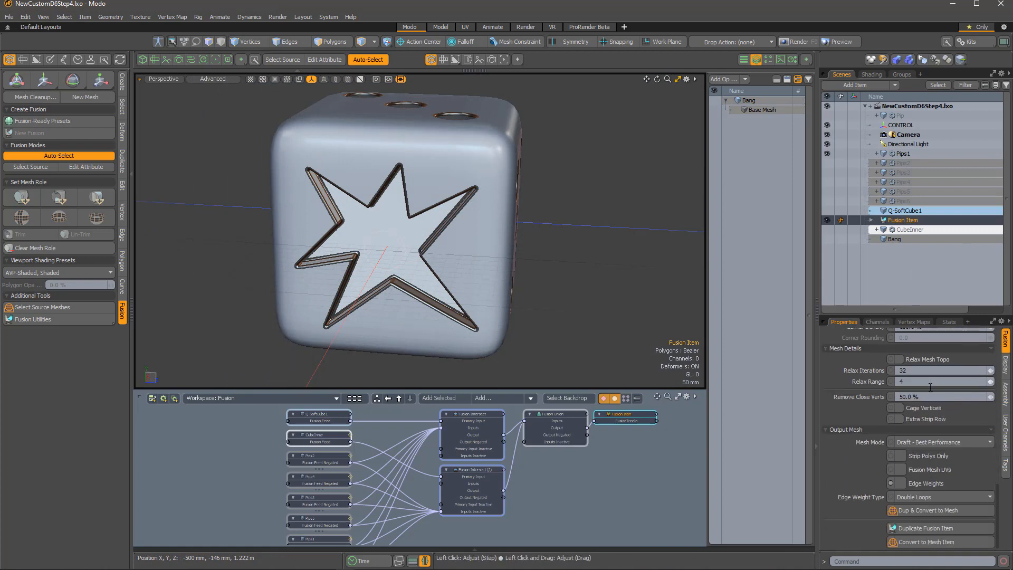
left_click(920, 443)
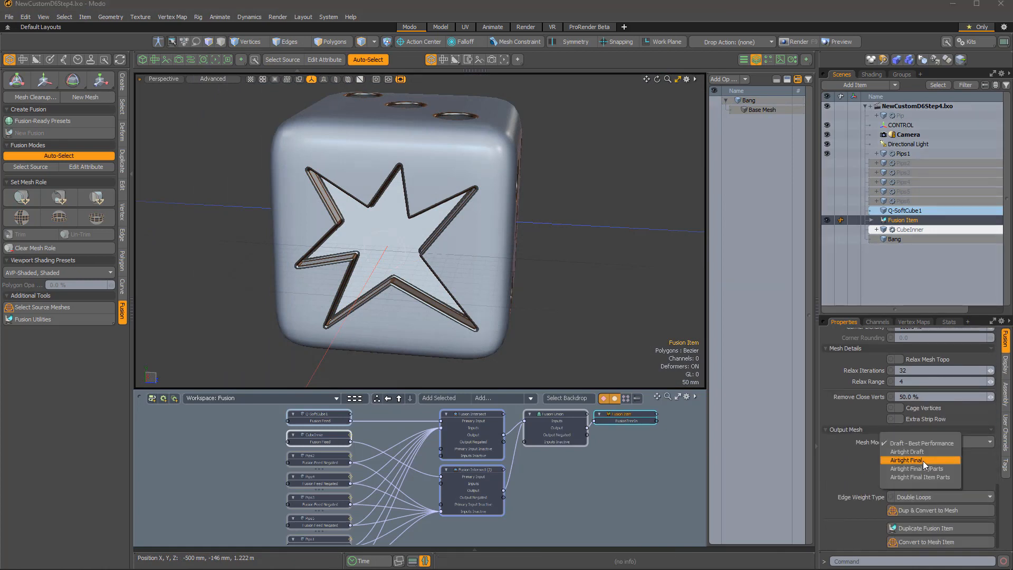
left_click(923, 461)
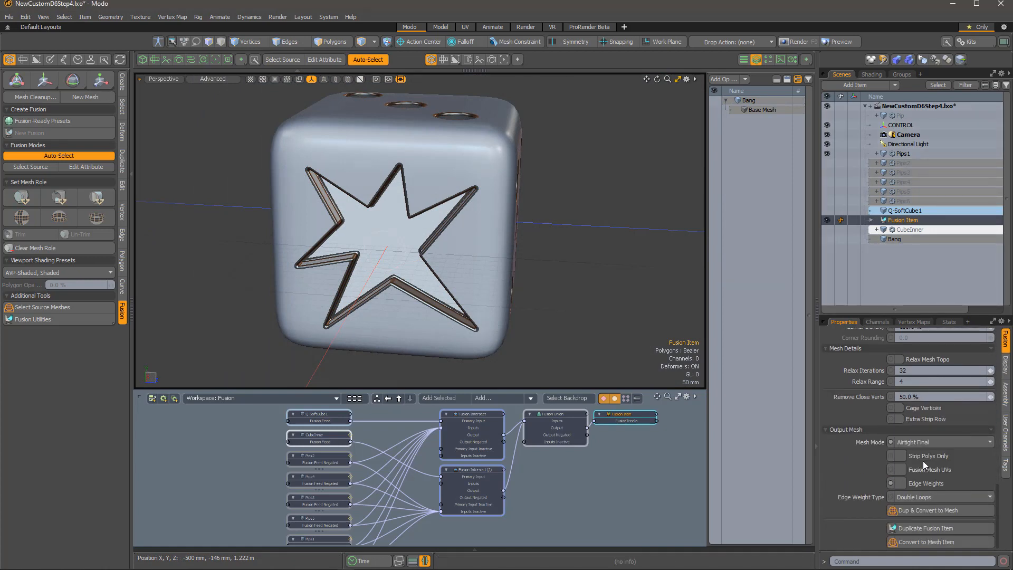
left_click(932, 510)
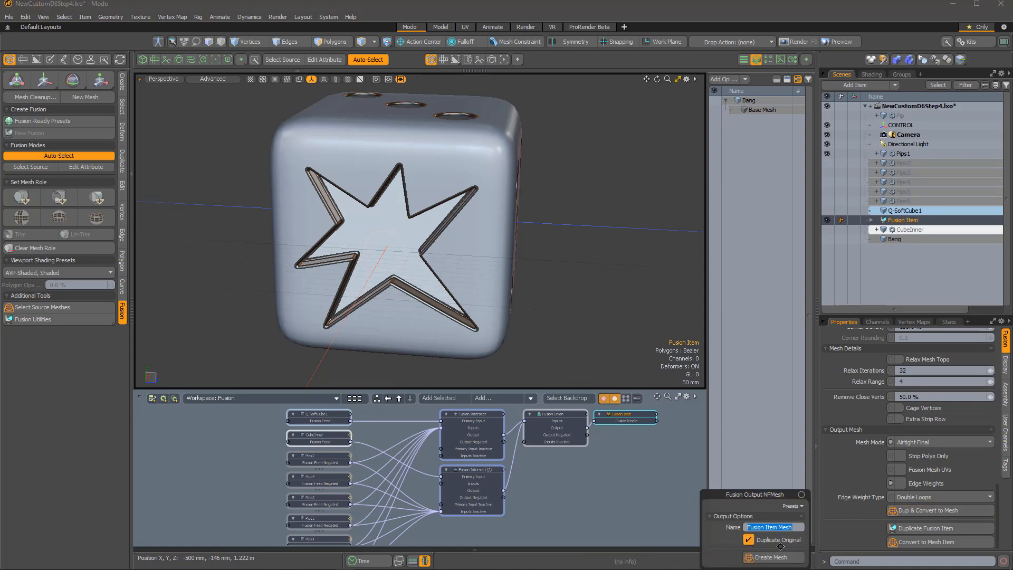
left_click(750, 558)
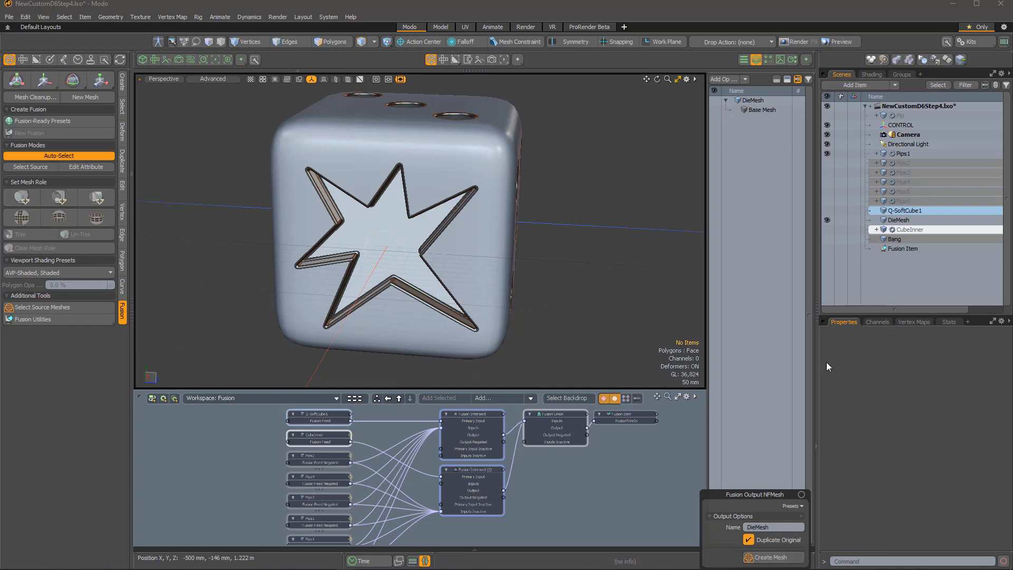
- Export only the DieMesh item as a Stereolithography STL file into the Morsels12 folder
left_click(905, 221)
right_click(905, 221)
left_click(902, 271)
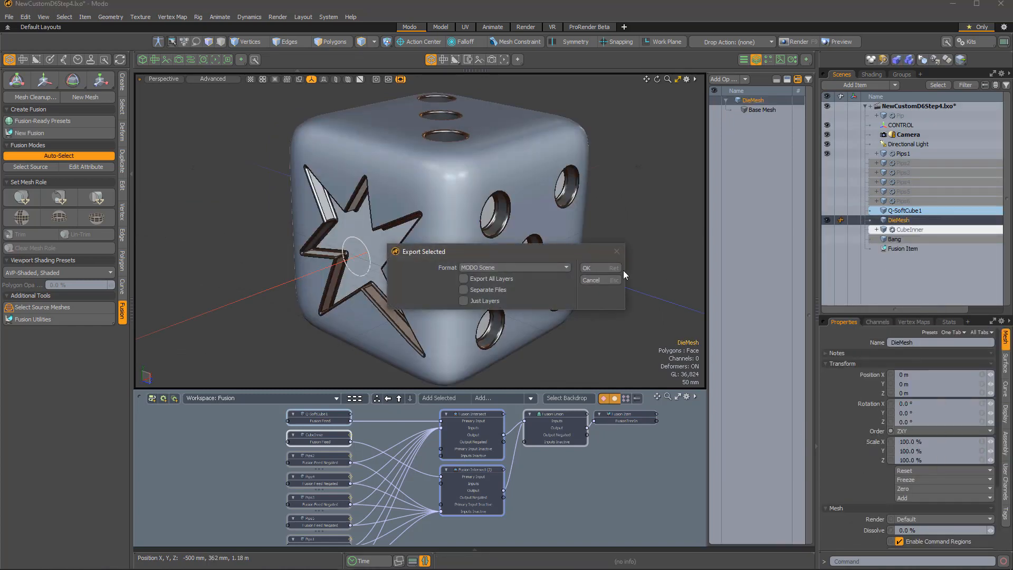
left_click(519, 267)
left_click(571, 425)
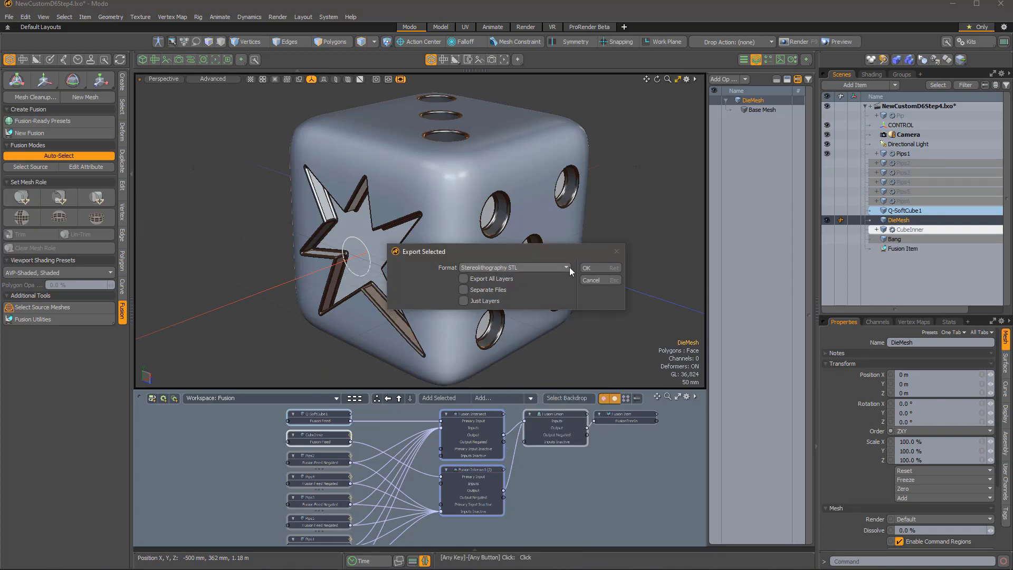
left_click(598, 267)
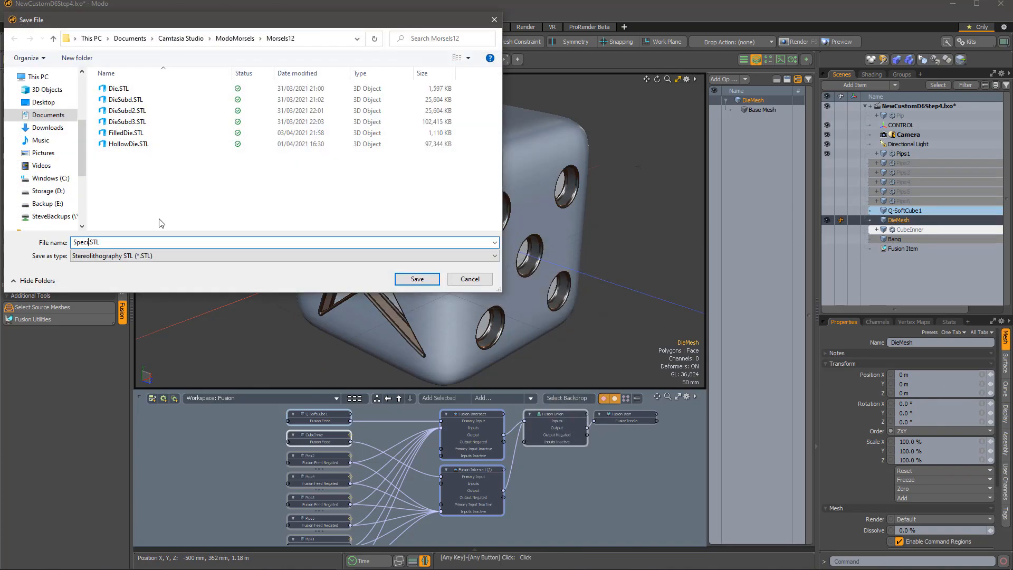
key("Return")
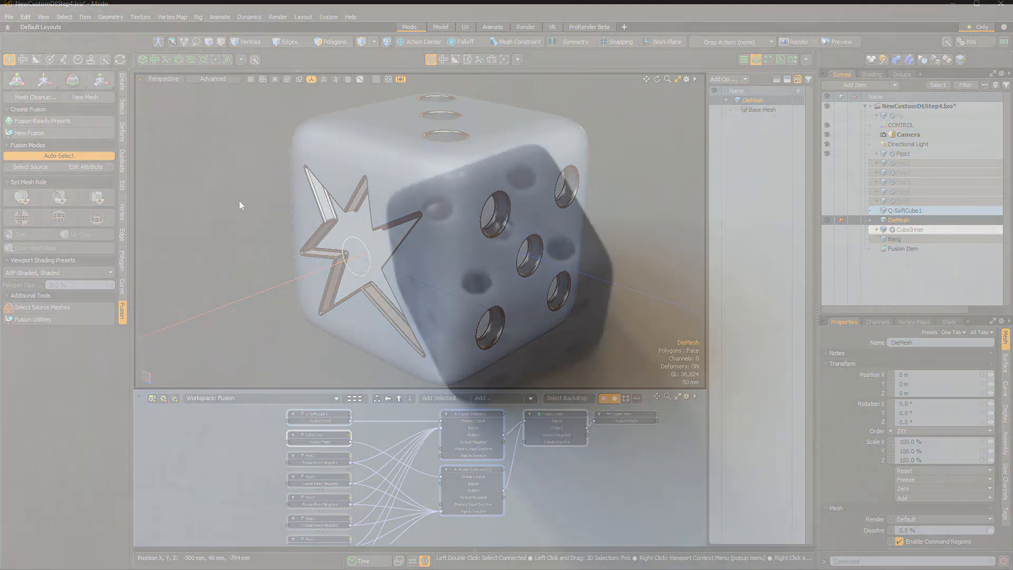